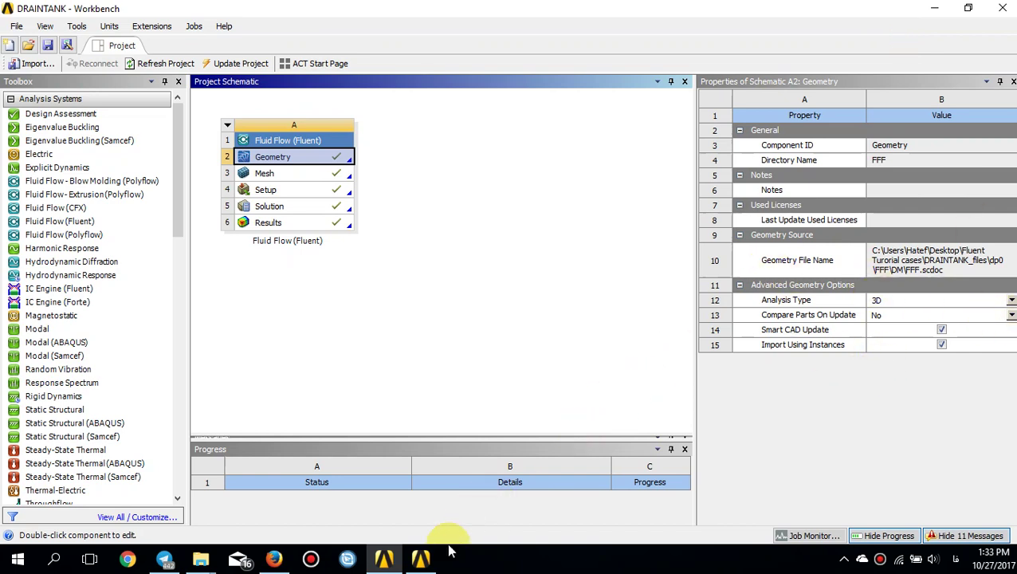
# Step: Switch from the DRAINTANK Workbench project to the SpaceClaim window showing the cylindrical tank
pyautogui.moveTo(433, 564)
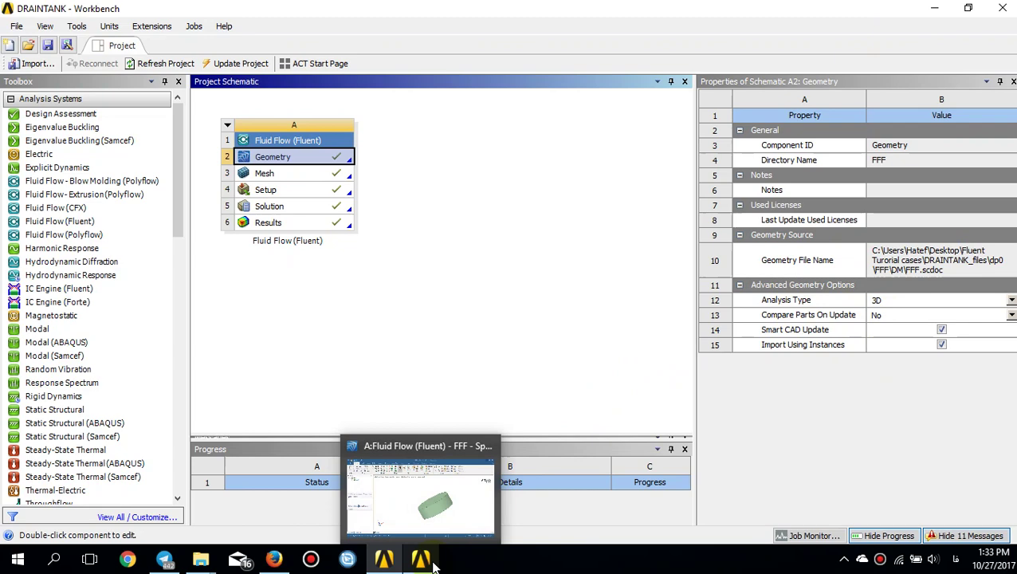
# Step: Orbit the cylindrical tank to inspect its end face and bottom outlet hole, then close SpaceClaim
pyautogui.click(433, 565)
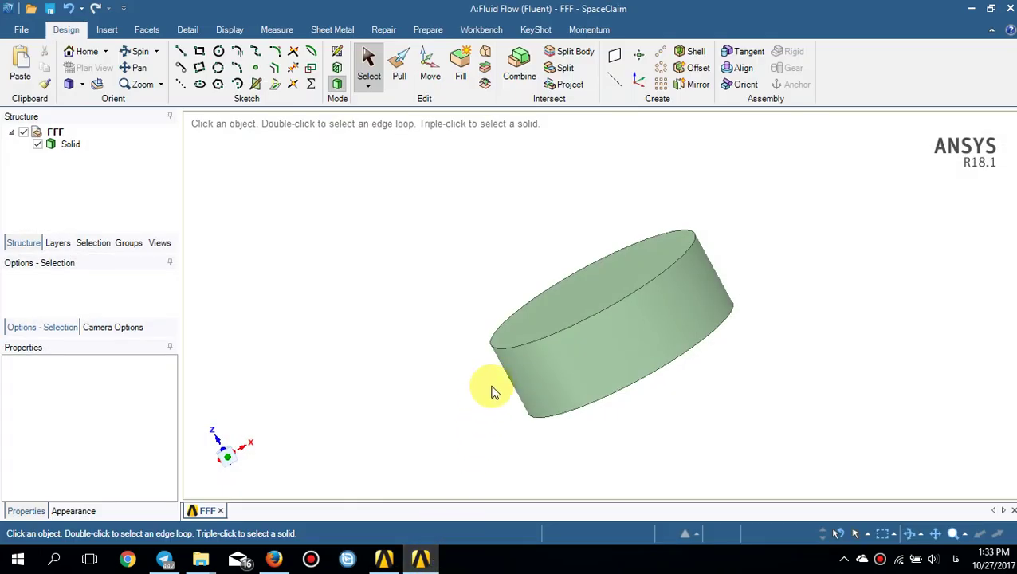
pyautogui.moveTo(668, 339); pyautogui.dragTo(592, 342, button='middle')
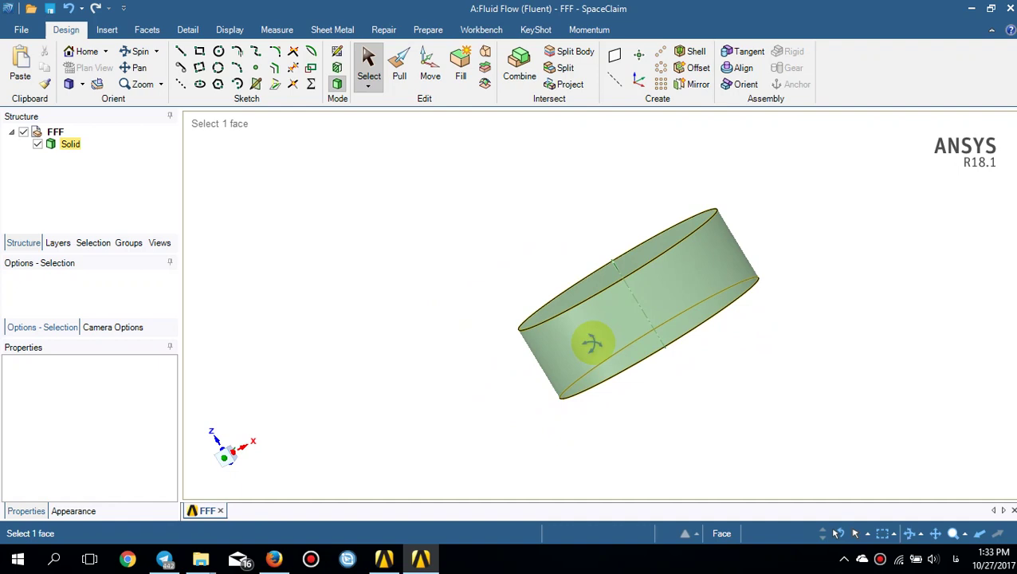
pyautogui.moveTo(602, 335); pyautogui.dragTo(658, 393, button='middle')
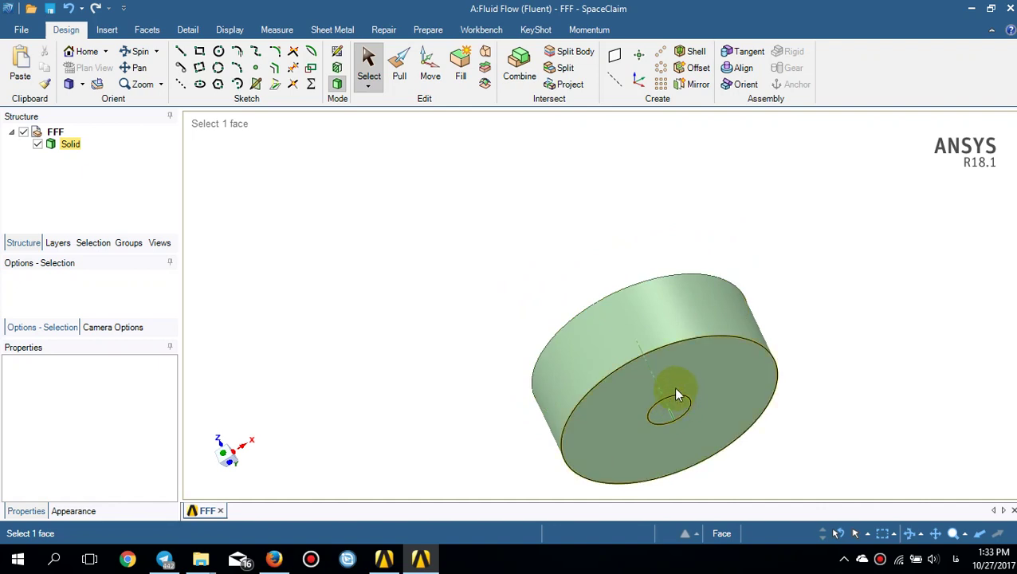
pyautogui.click(662, 353)
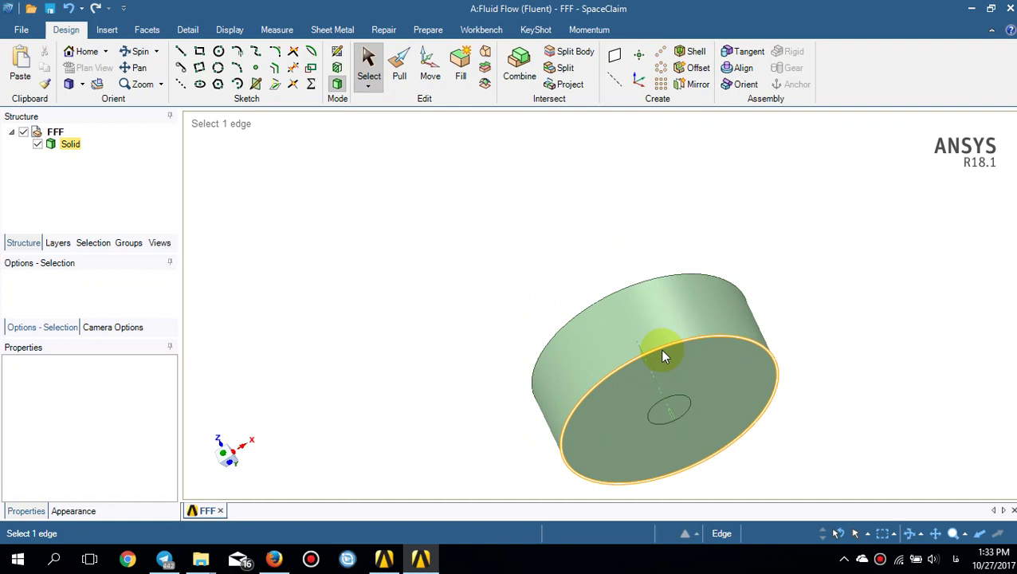
pyautogui.moveTo(651, 329)
pyautogui.mouseDown(button='middle')
pyautogui.moveTo(655, 395)
pyautogui.moveTo(620, 314)
pyautogui.moveTo(636, 342)
pyautogui.mouseUp(button='middle')
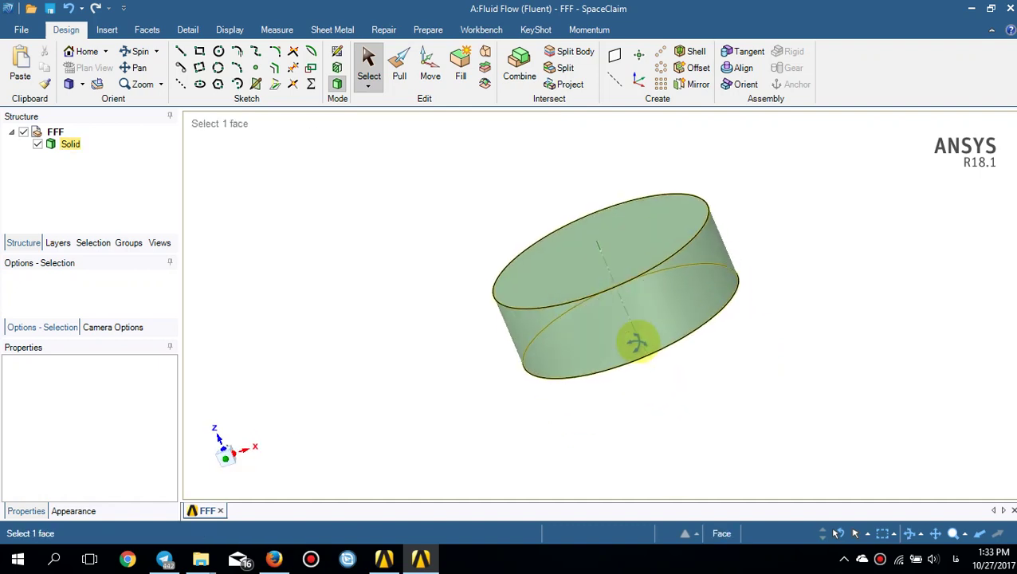
pyautogui.click(1011, 9)
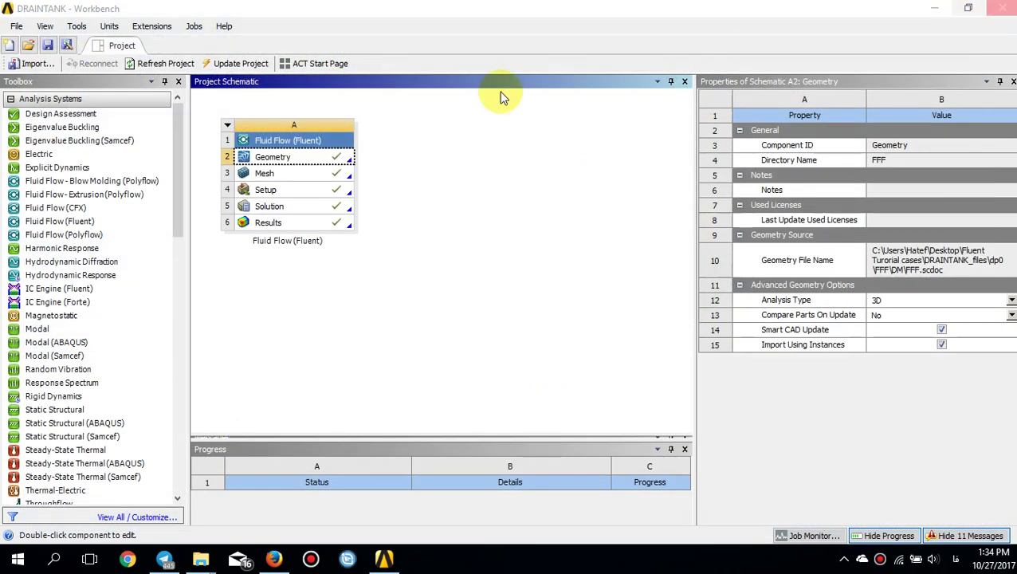
# Step: Open the Mesh cell (A3) of the Fluid Flow (Fluent) system in ANSYS Meshing
pyautogui.doubleClick(311, 176)
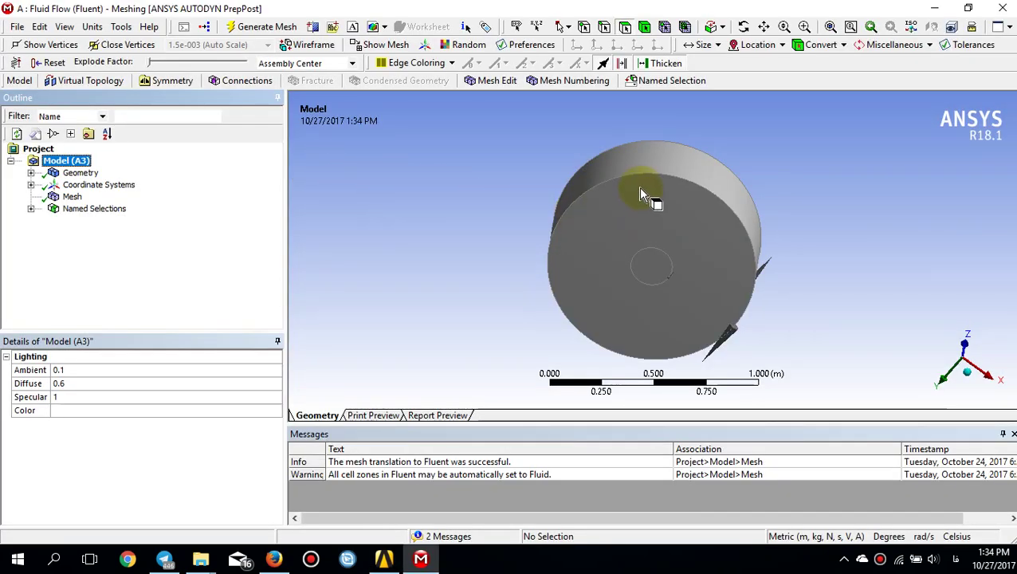
# Step: Display the tank mesh and its Sizing details, including Relevance Center, viewing bottom and top faces
pyautogui.moveTo(558, 184); pyautogui.dragTo(616, 226, button='middle')
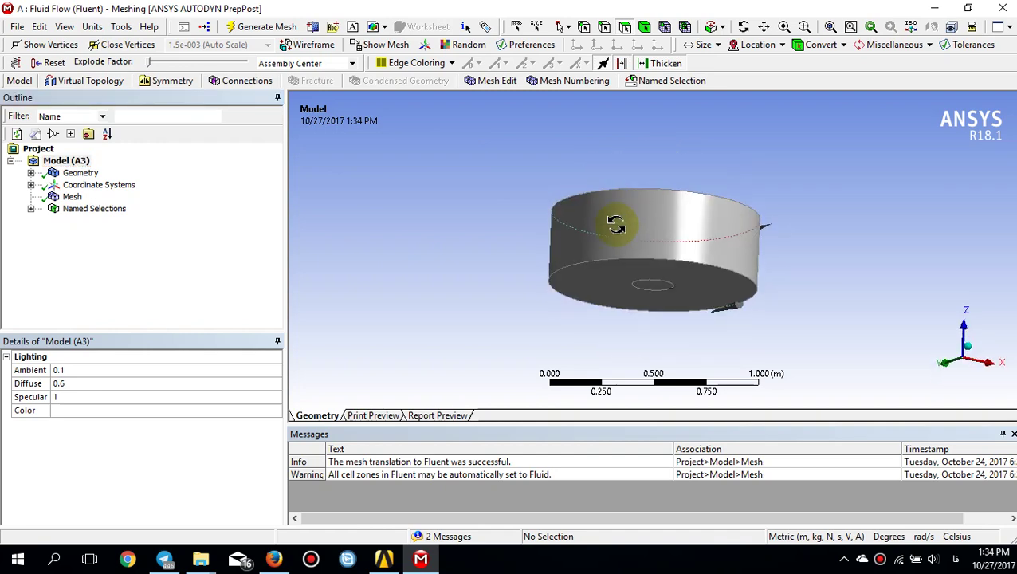
pyautogui.click(71, 196)
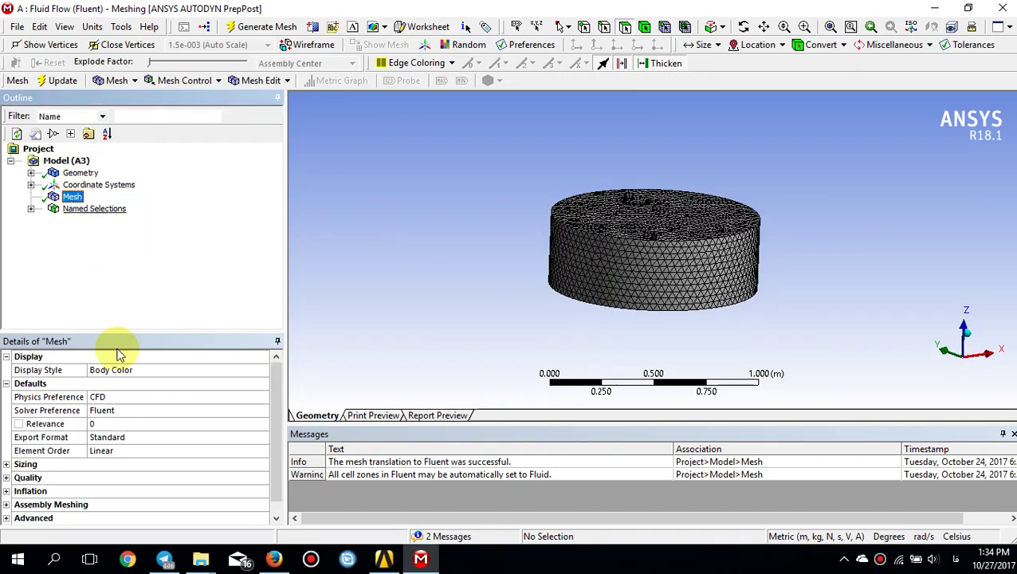
pyautogui.click(9, 465)
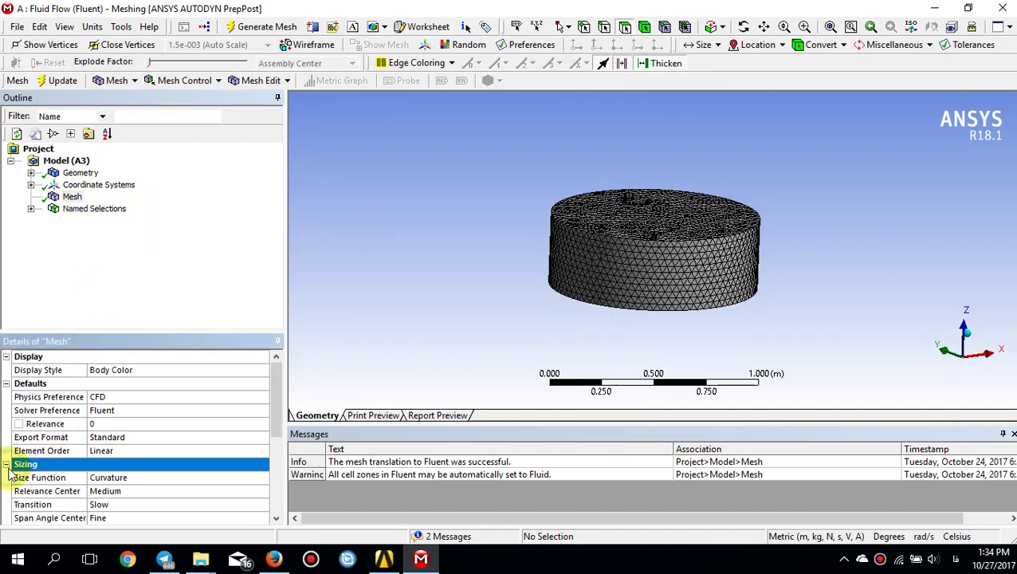
pyautogui.click(107, 491)
pyautogui.scroll(-1, 112, 494)
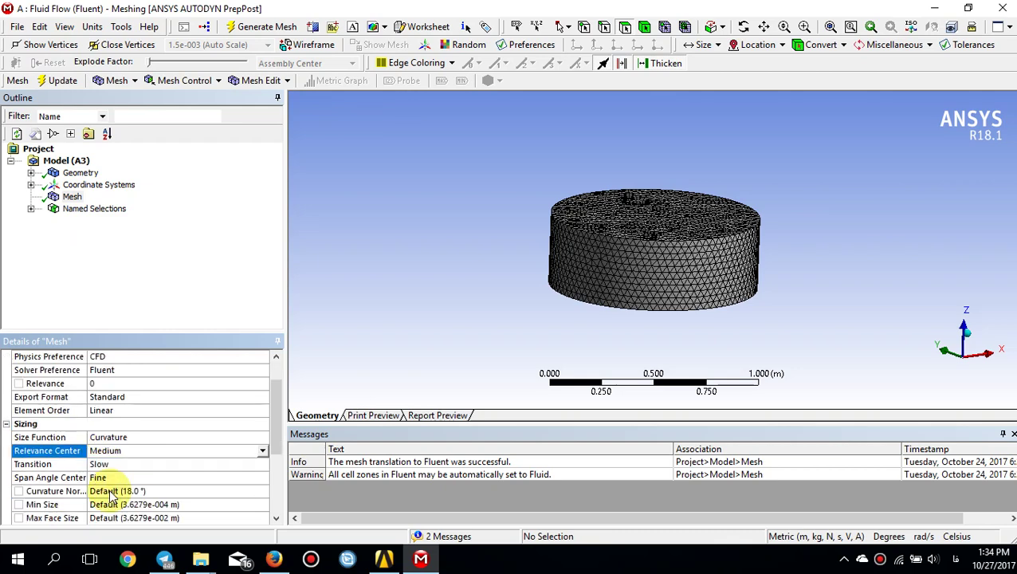
pyautogui.scroll(-2, 110, 494)
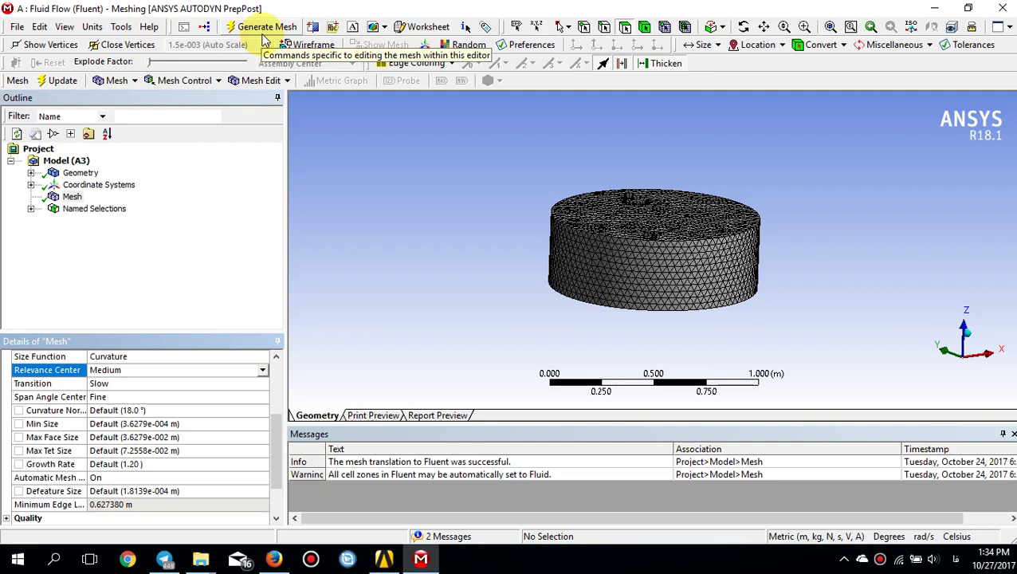
pyautogui.moveTo(635, 275); pyautogui.dragTo(524, 279, button='middle')
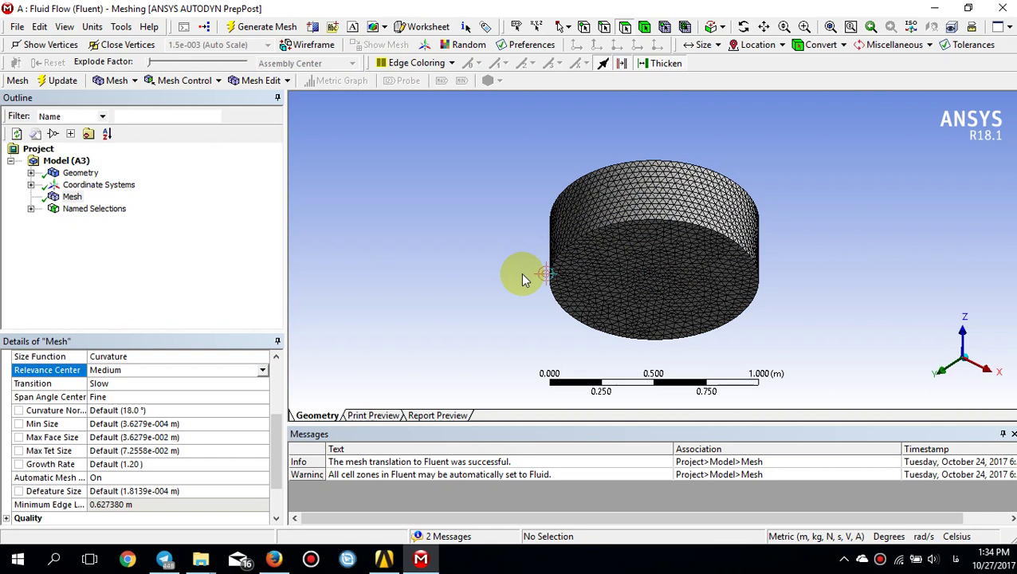
pyautogui.rightClick(656, 285)
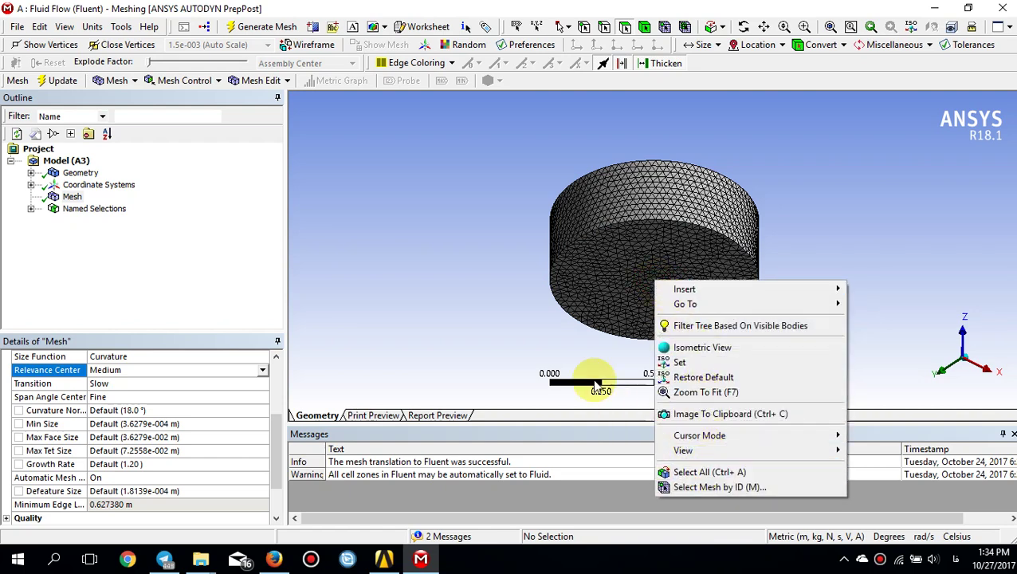
pyautogui.click(447, 281)
pyautogui.moveTo(653, 299); pyautogui.dragTo(652, 210, button='middle')
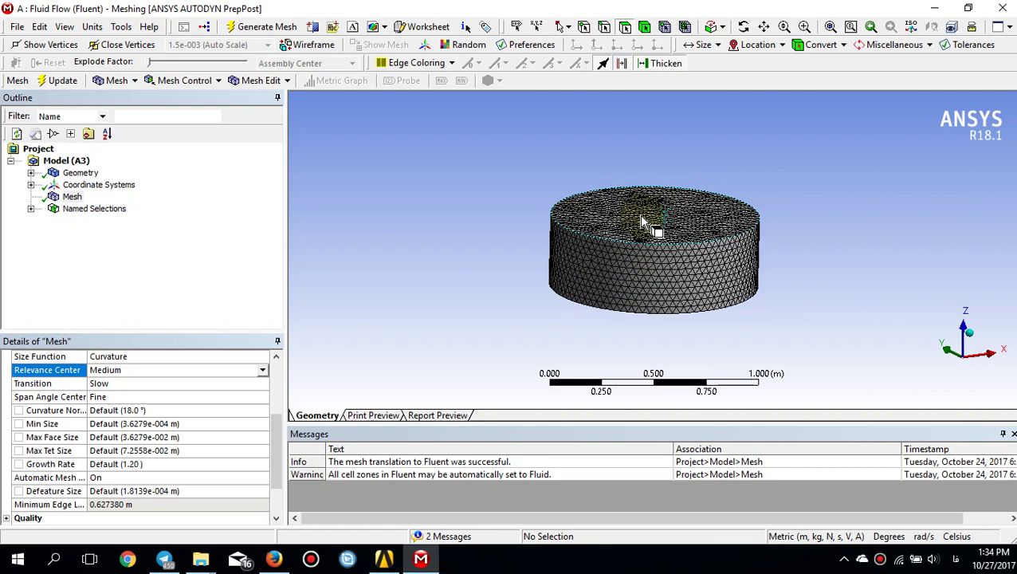
# Step: Highlight the 'orifice' bottom hole and 'outlet' top face named selections on the tank
pyautogui.click(30, 208)
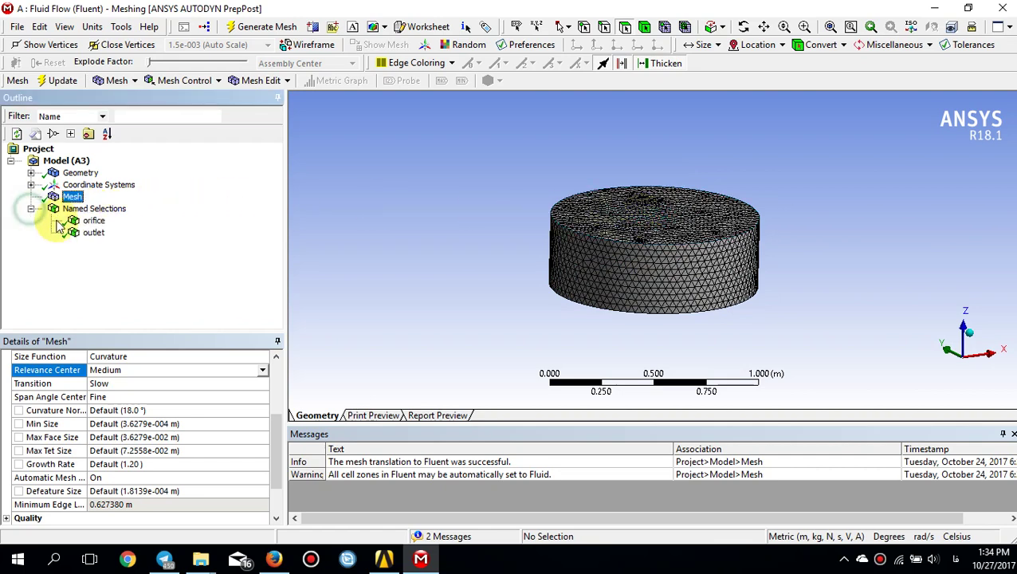
pyautogui.click(91, 222)
pyautogui.moveTo(608, 290); pyautogui.dragTo(650, 263, button='middle')
pyautogui.click(93, 232)
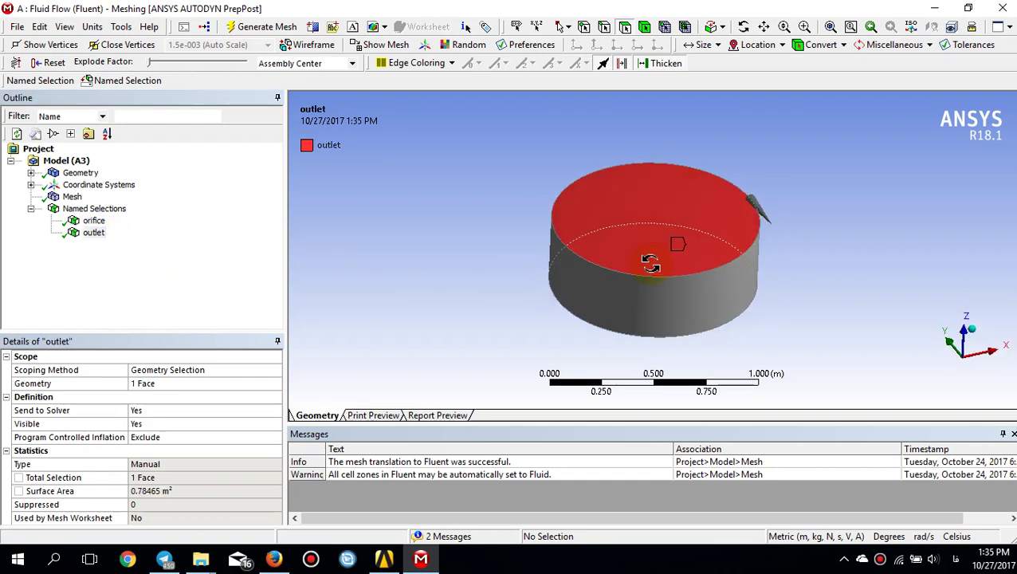
# Step: Close Meshing and start Fluent from the Solution cell (A5)
pyautogui.click(1003, 8)
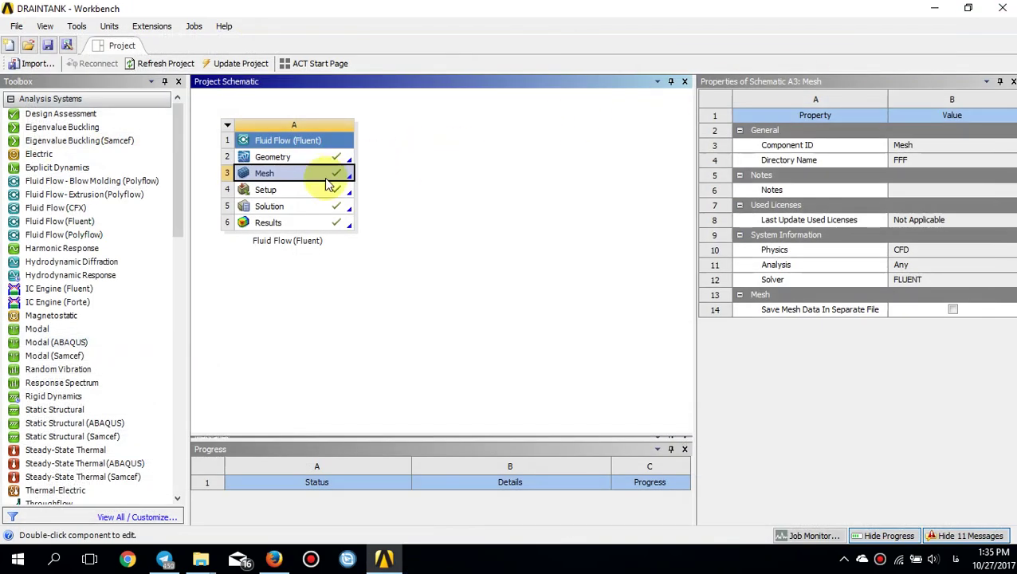
pyautogui.doubleClick(307, 206)
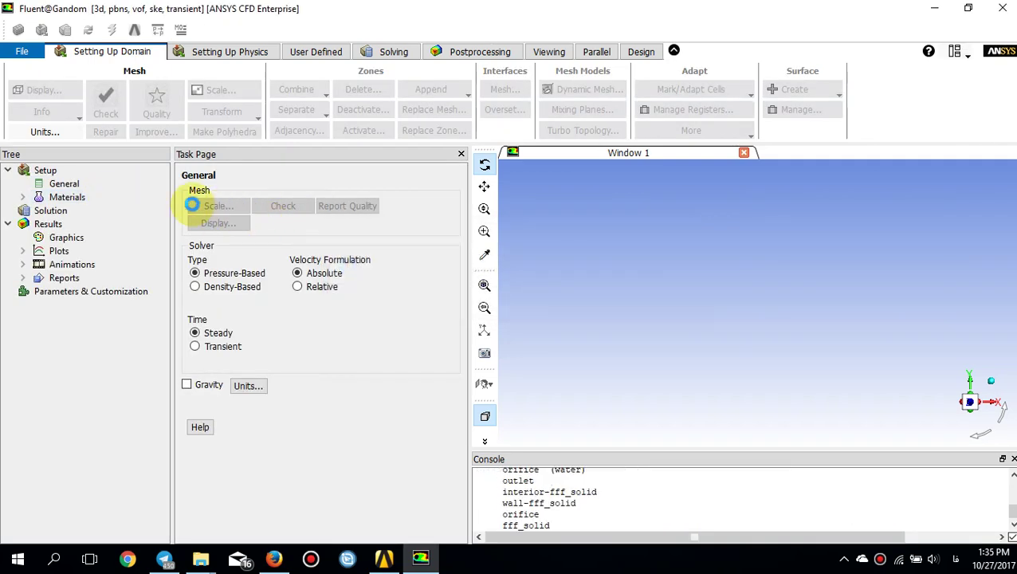
# Step: Display the General page (pressure-based transient, gravity -9.81 m/s² in Z) and refit the tank view
pyautogui.click(80, 184)
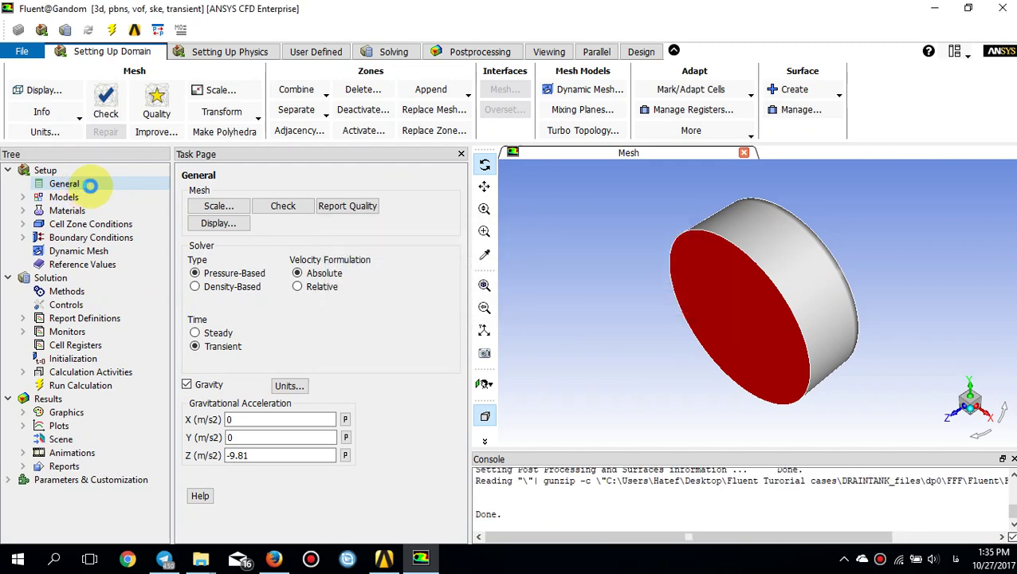
pyautogui.click(66, 187)
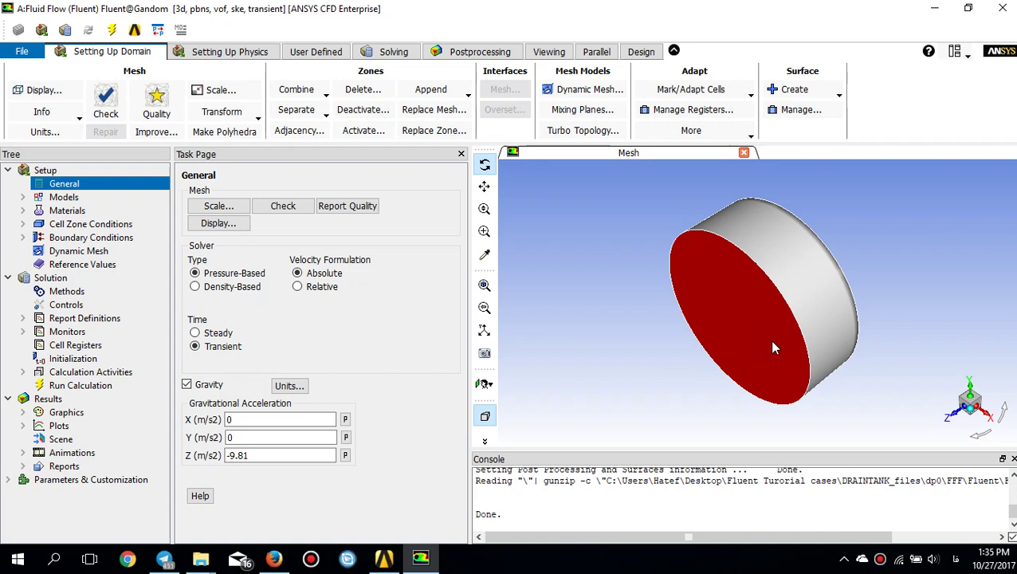
pyautogui.scroll(-5, 769, 340)
pyautogui.scroll(-3, 753, 311)
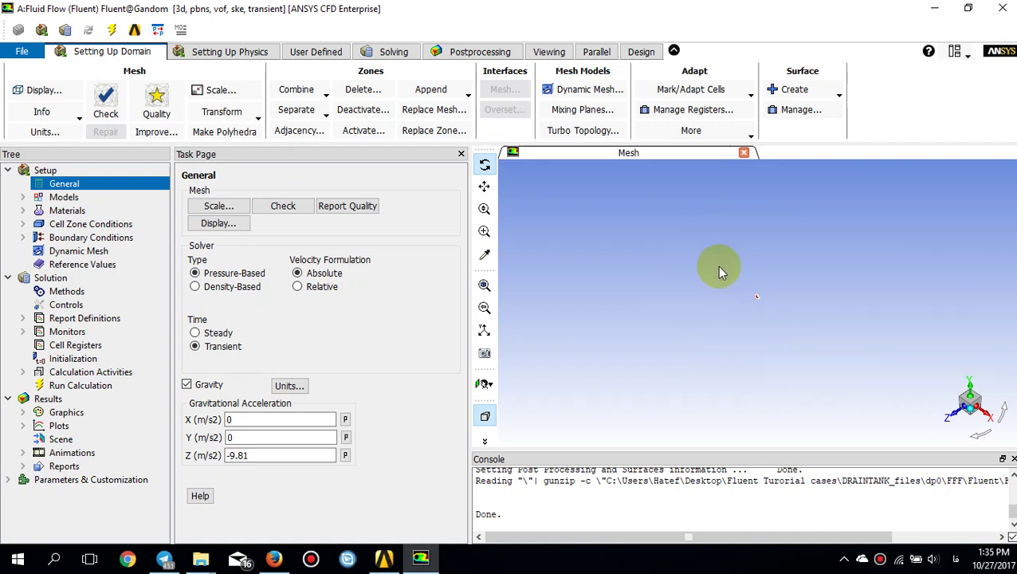
pyautogui.click(484, 285)
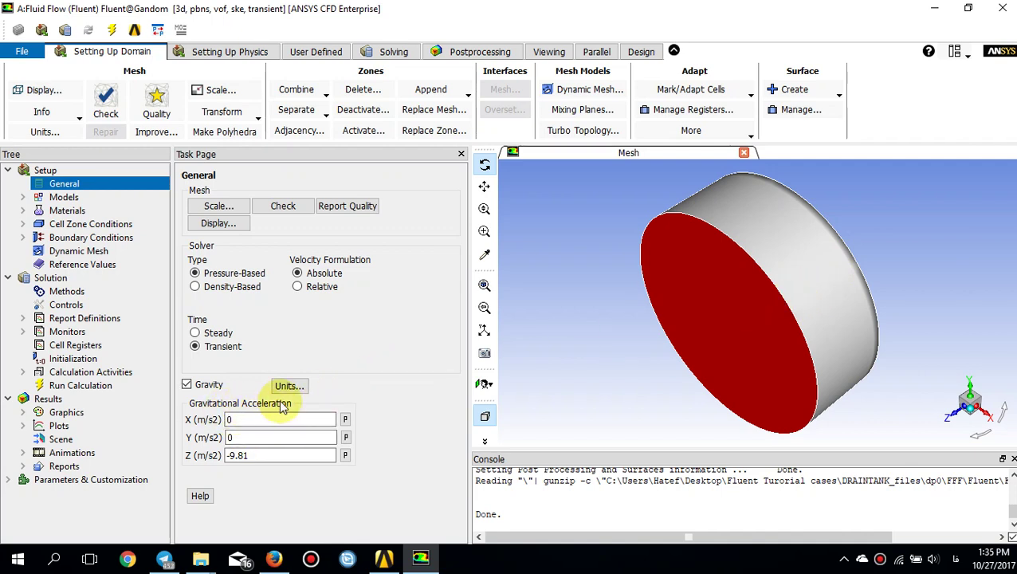
pyautogui.click(236, 456)
pyautogui.moveTo(722, 378); pyautogui.dragTo(749, 324)
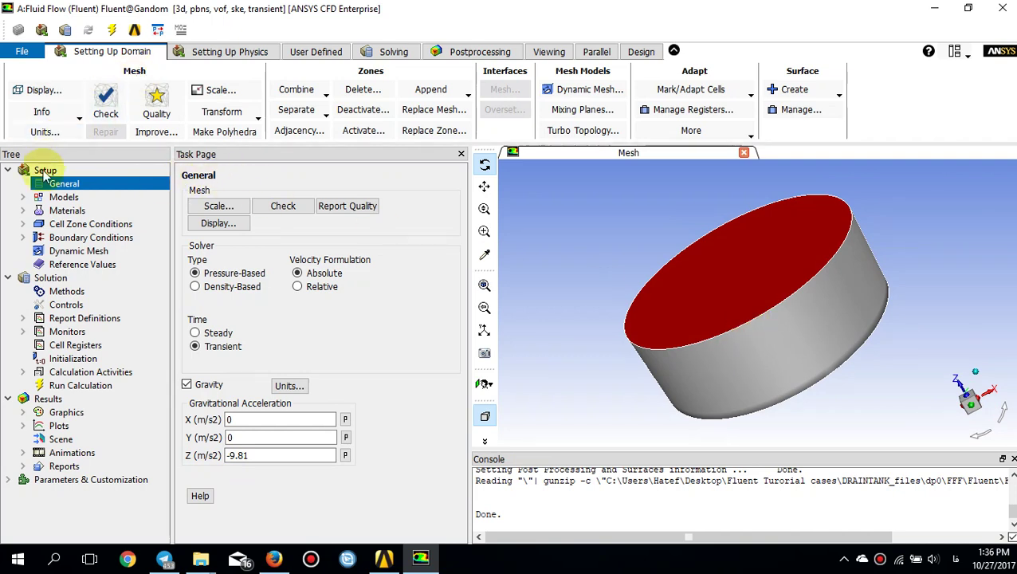
# Step: Review the k-epsilon viscous model settings under Models
pyautogui.click(26, 197)
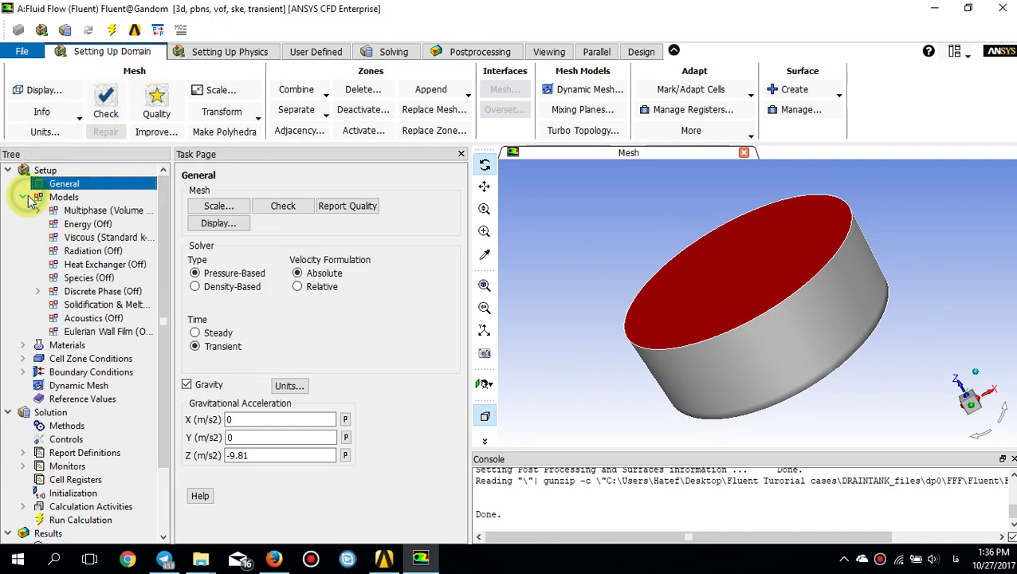
pyautogui.doubleClick(69, 238)
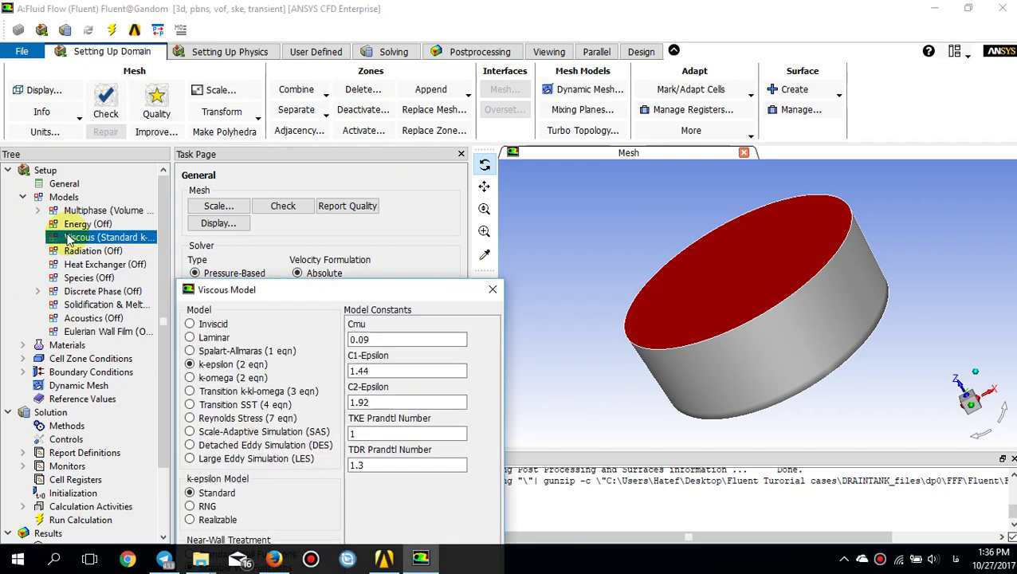
pyautogui.moveTo(225, 290); pyautogui.dragTo(267, 208)
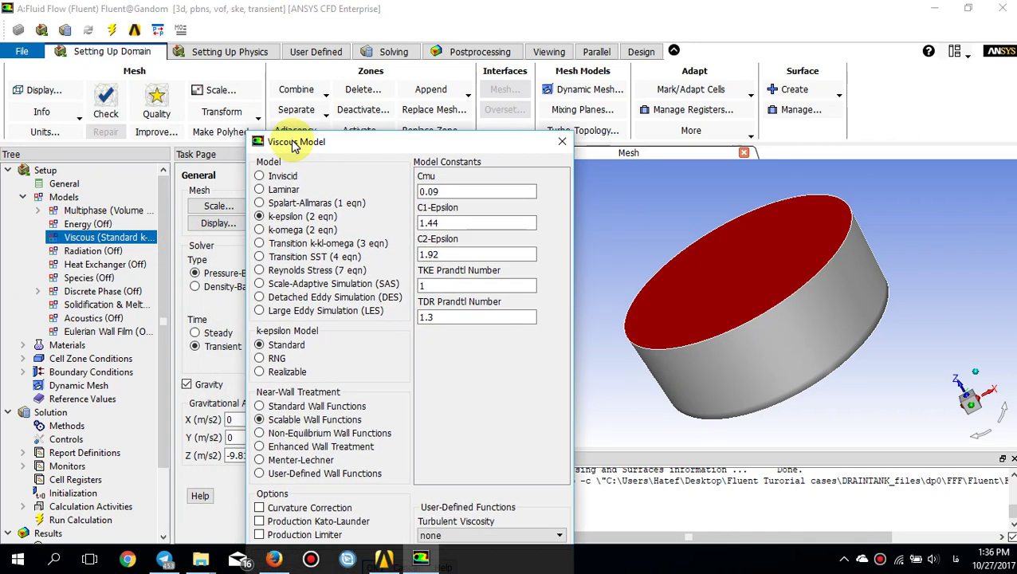
pyautogui.moveTo(295, 145); pyautogui.dragTo(295, 121)
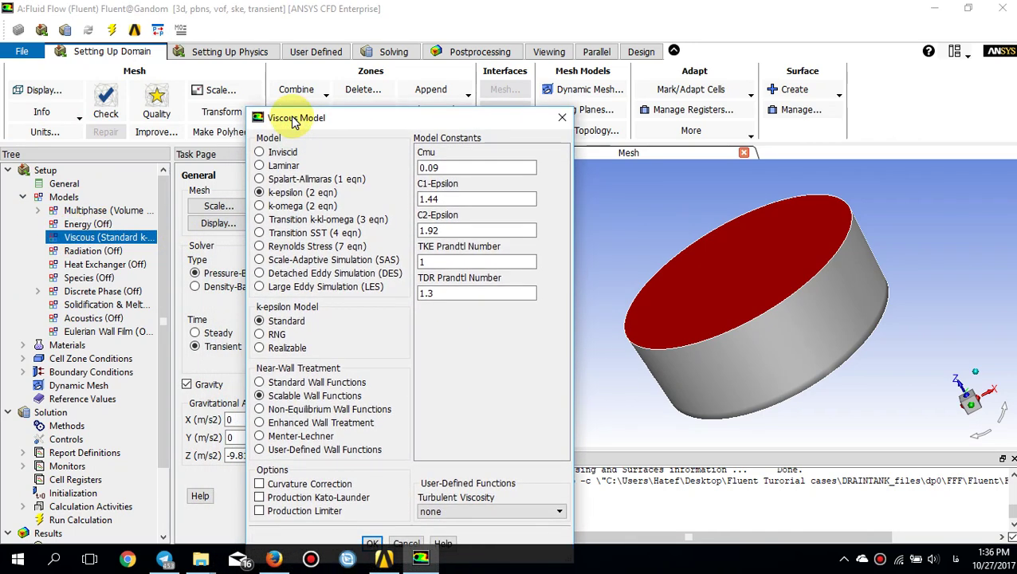
pyautogui.click(561, 118)
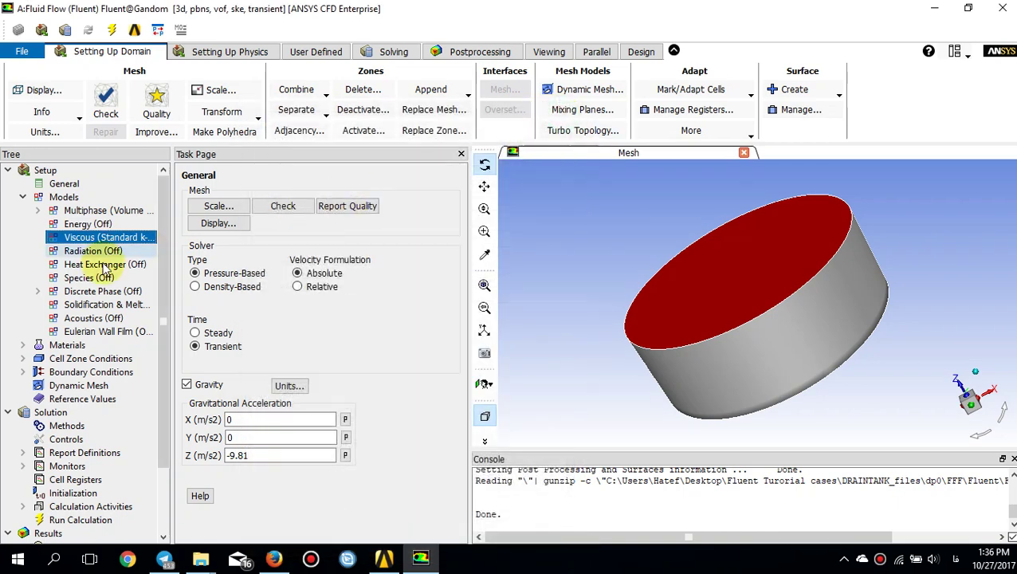
# Step: Confirm Volume of Fluid with 2 phases, explicit formulation and implicit body force
pyautogui.doubleClick(101, 210)
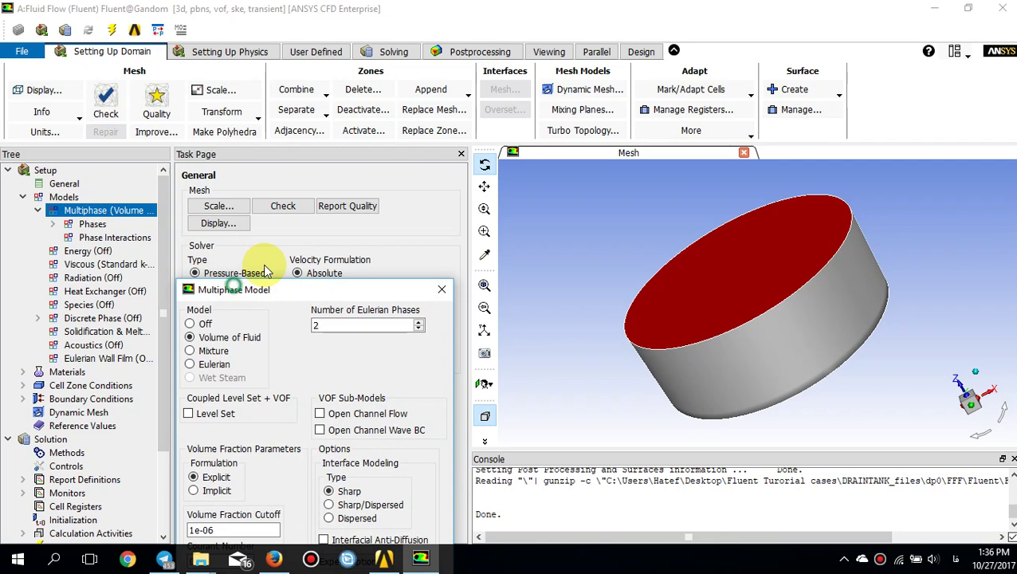
pyautogui.moveTo(231, 289); pyautogui.dragTo(303, 217)
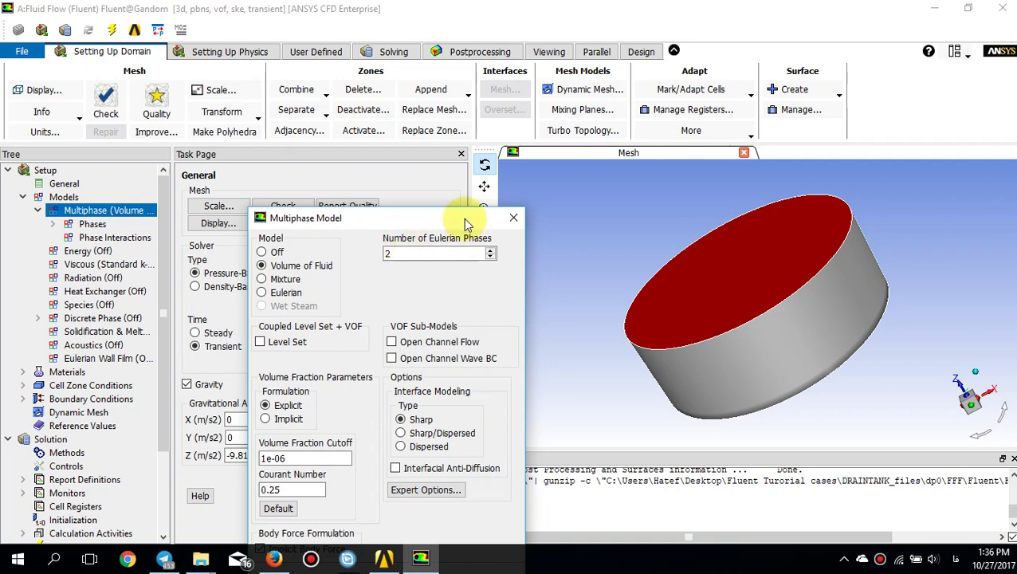
pyautogui.moveTo(465, 223); pyautogui.dragTo(459, 136)
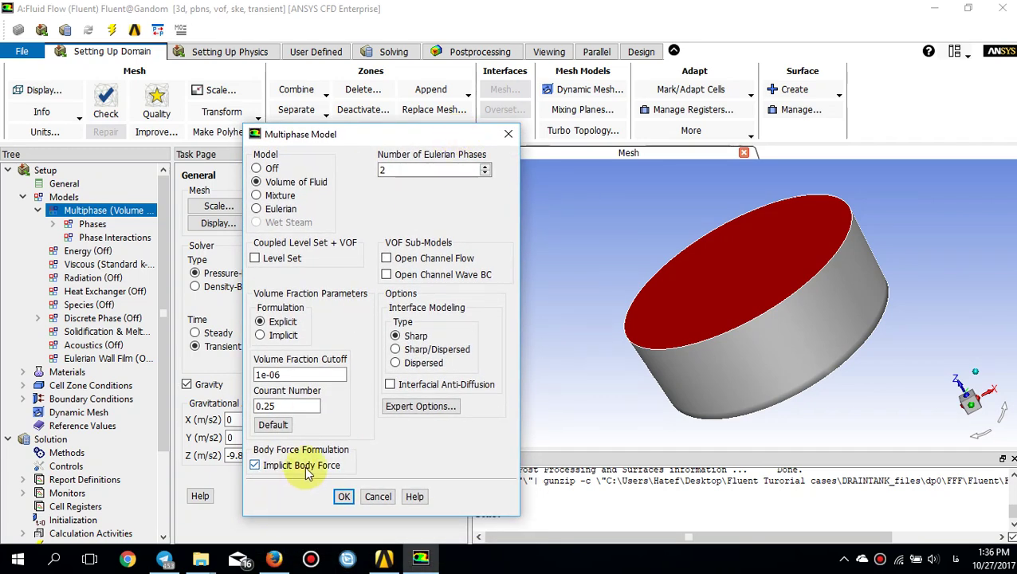
pyautogui.click(344, 498)
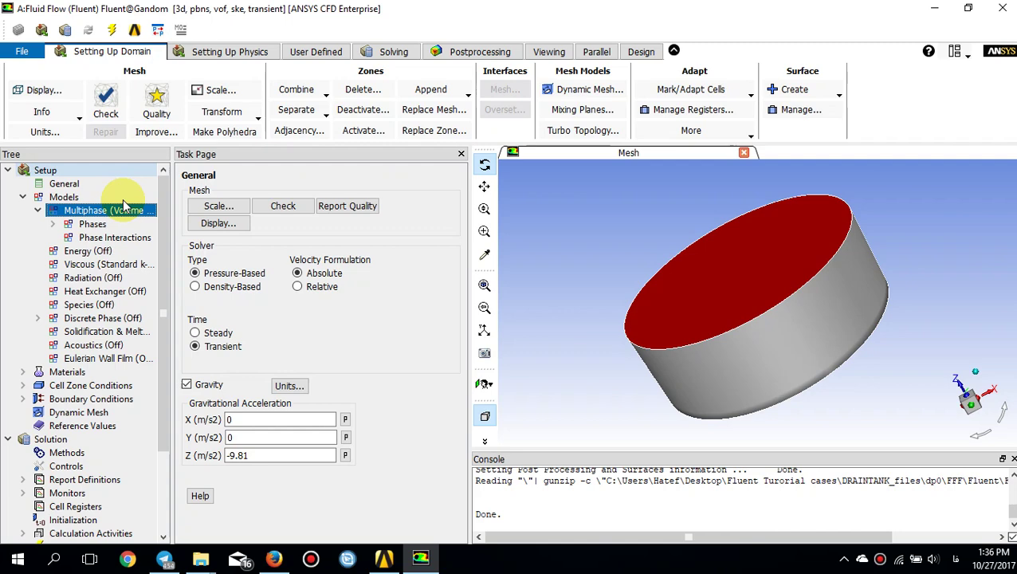
pyautogui.click(195, 58)
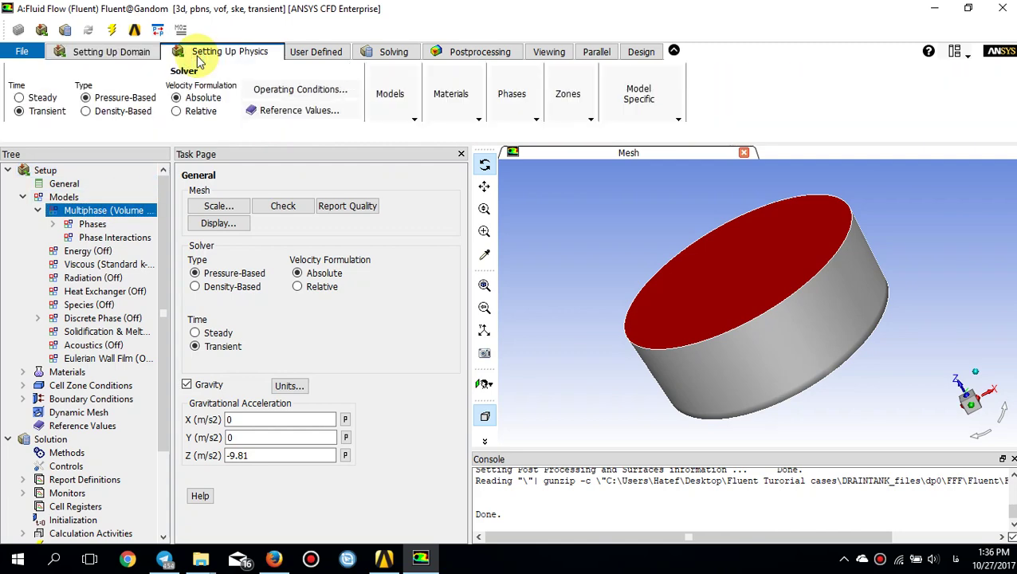
pyautogui.click(505, 115)
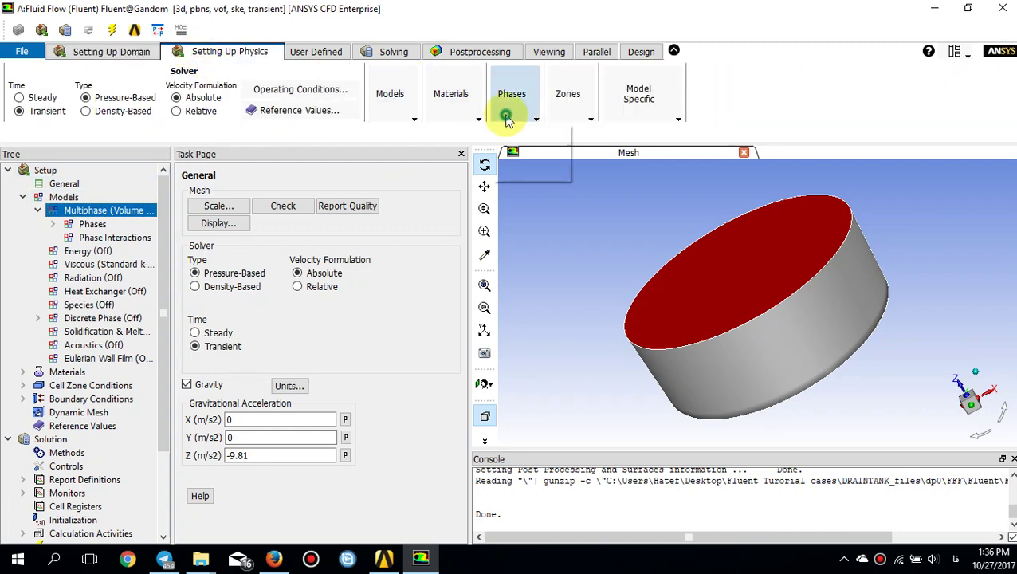
pyautogui.click(524, 133)
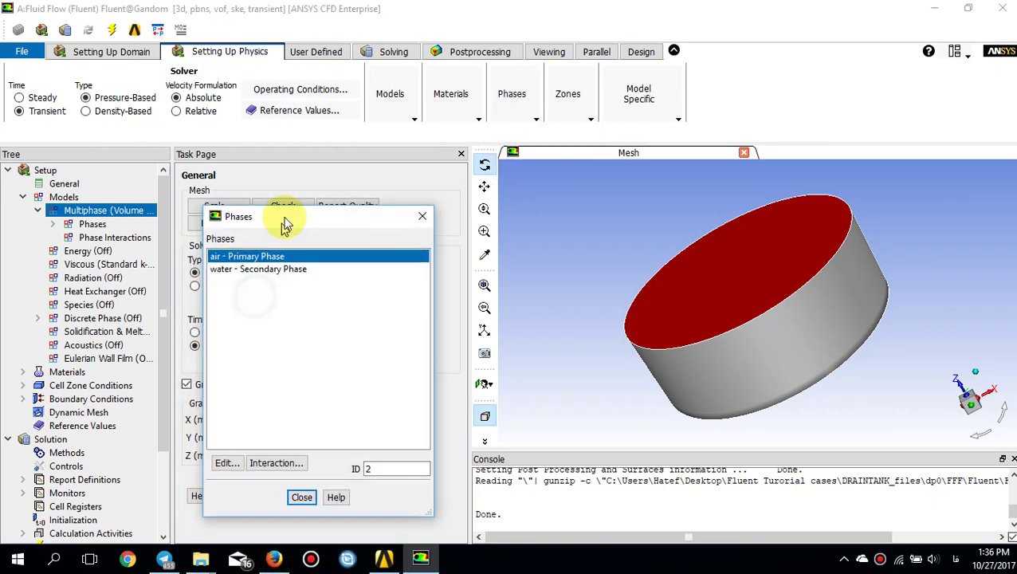
pyautogui.doubleClick(275, 252)
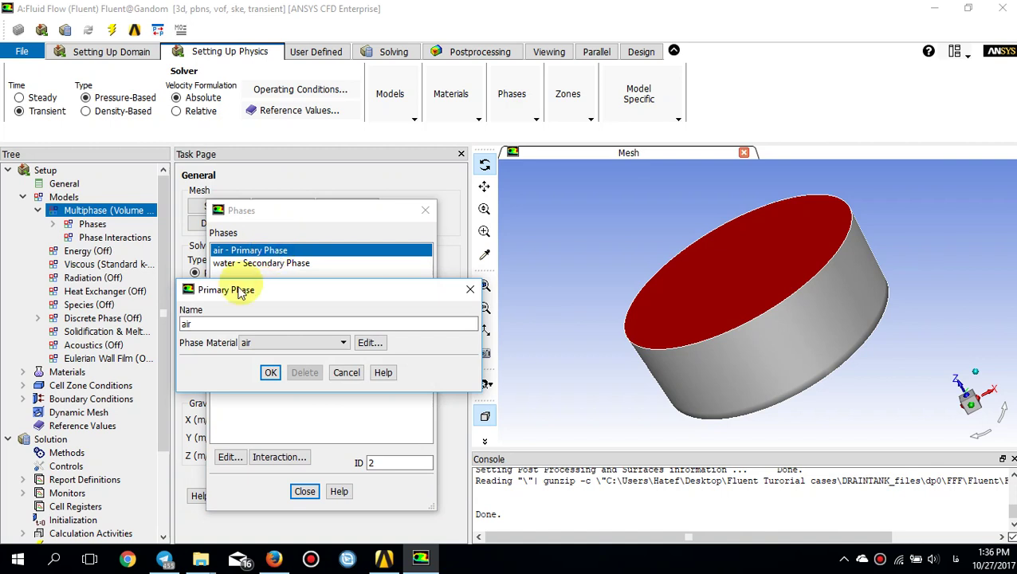
pyautogui.doubleClick(204, 327)
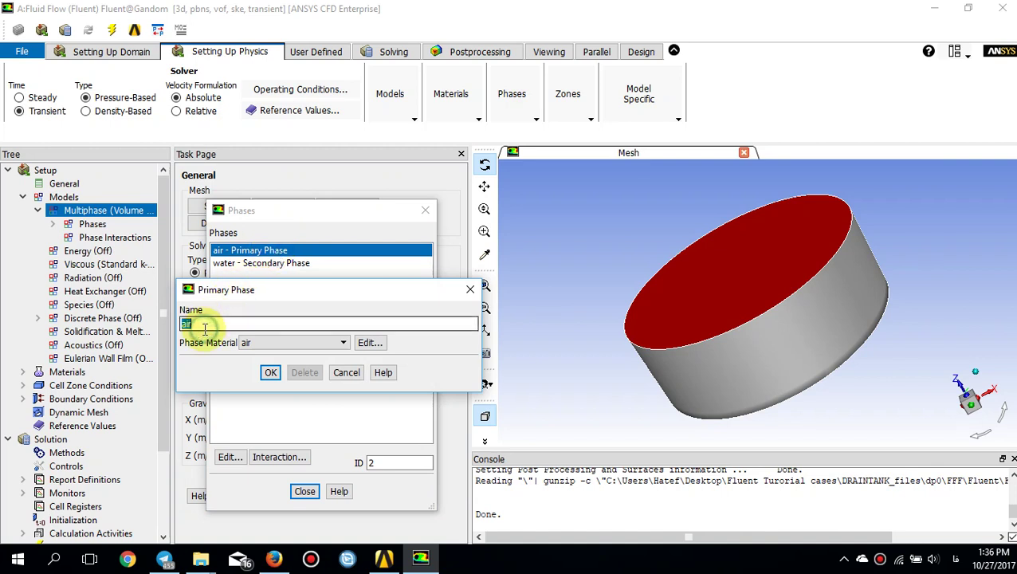
pyautogui.click(266, 345)
pyautogui.click(264, 346)
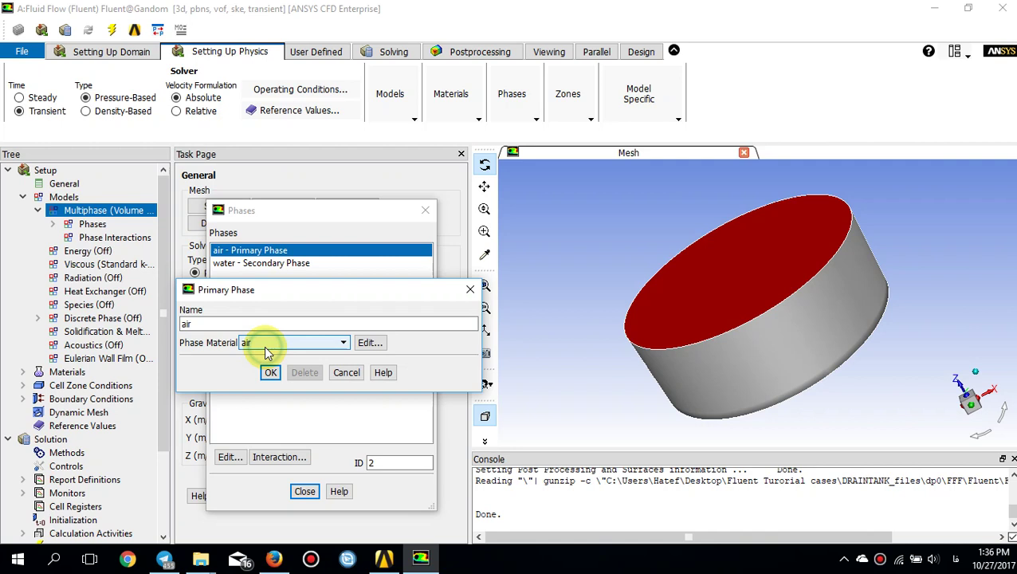
pyautogui.click(269, 371)
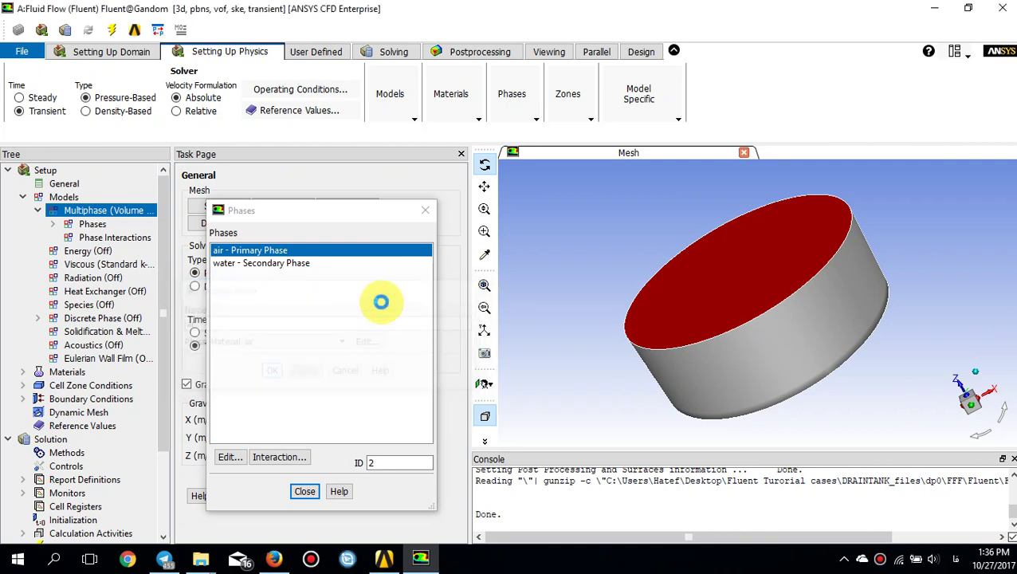
pyautogui.doubleClick(285, 267)
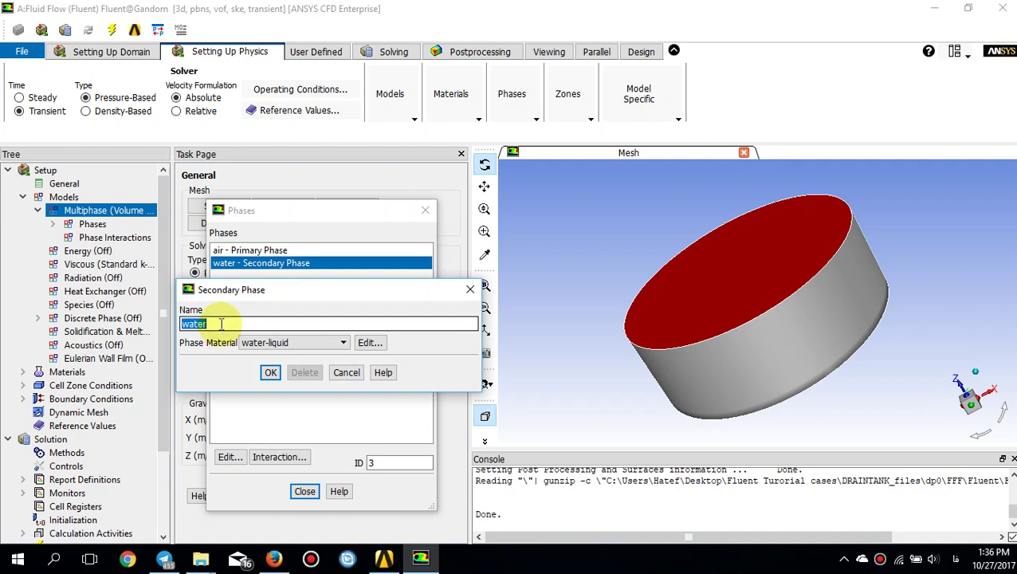
pyautogui.click(311, 342)
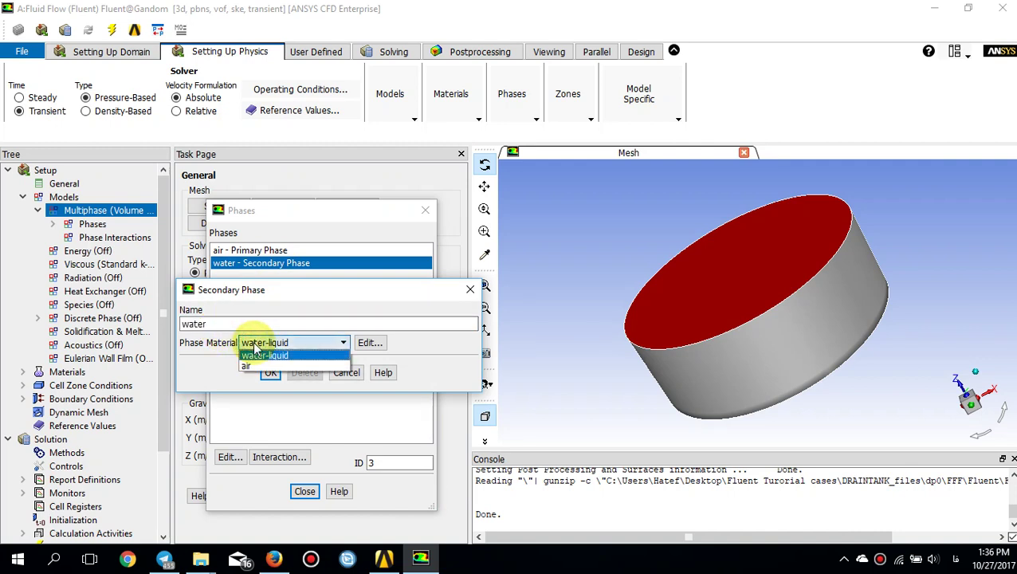
pyautogui.click(266, 356)
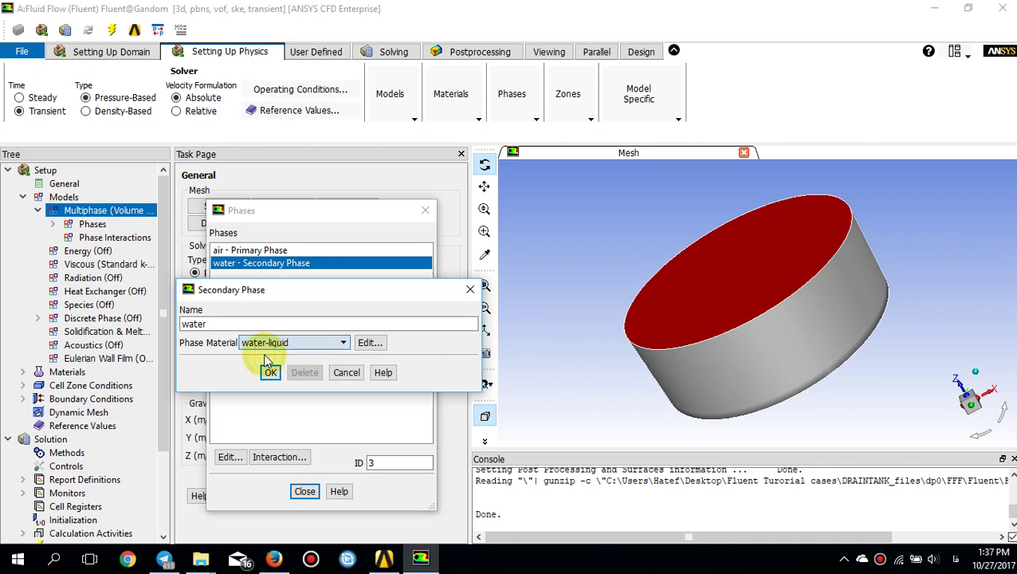
pyautogui.click(270, 373)
pyautogui.click(304, 490)
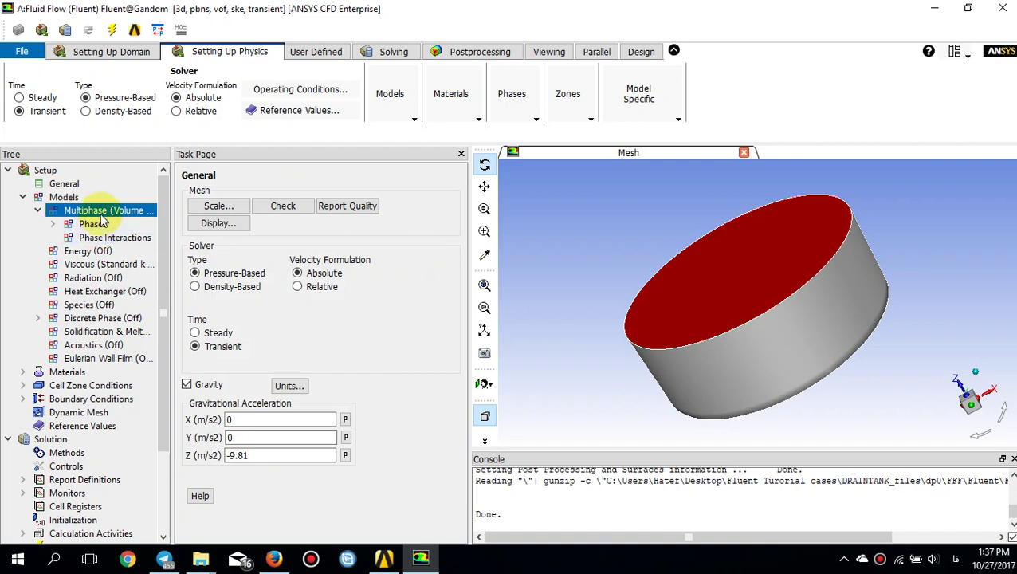
# Step: Expand Materials > Fluid and open the air material properties
pyautogui.click(22, 372)
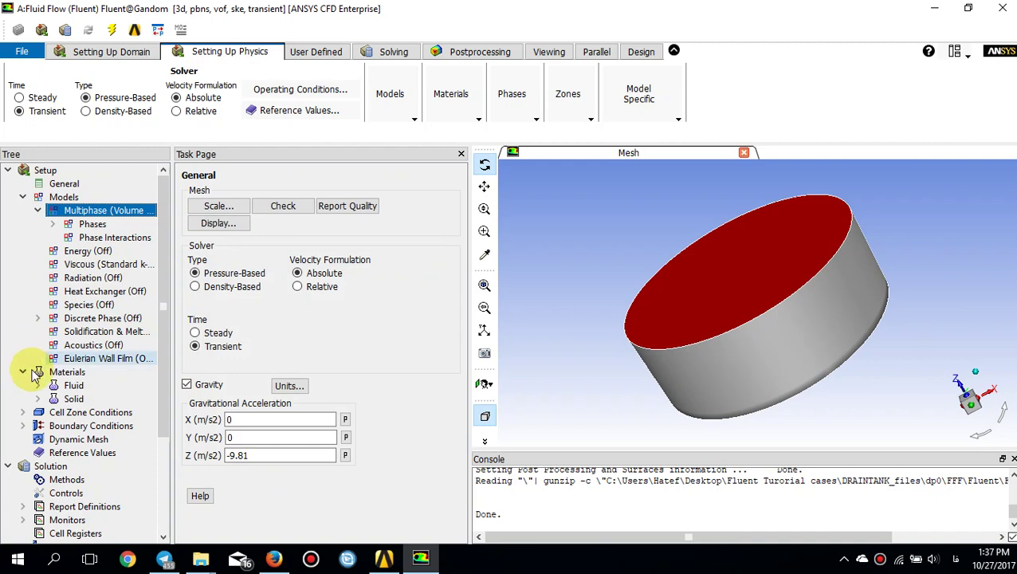
pyautogui.click(37, 386)
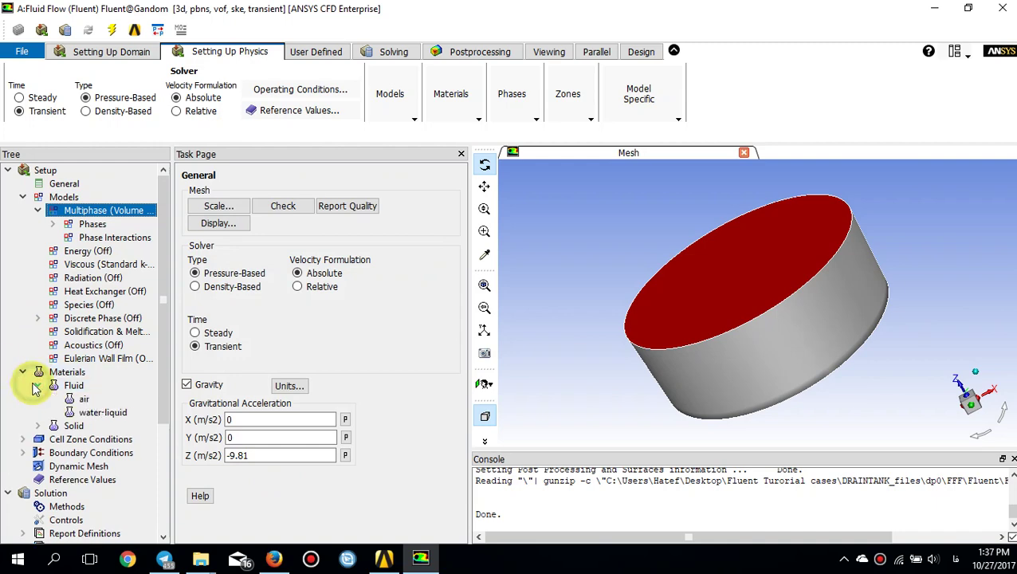
pyautogui.doubleClick(83, 399)
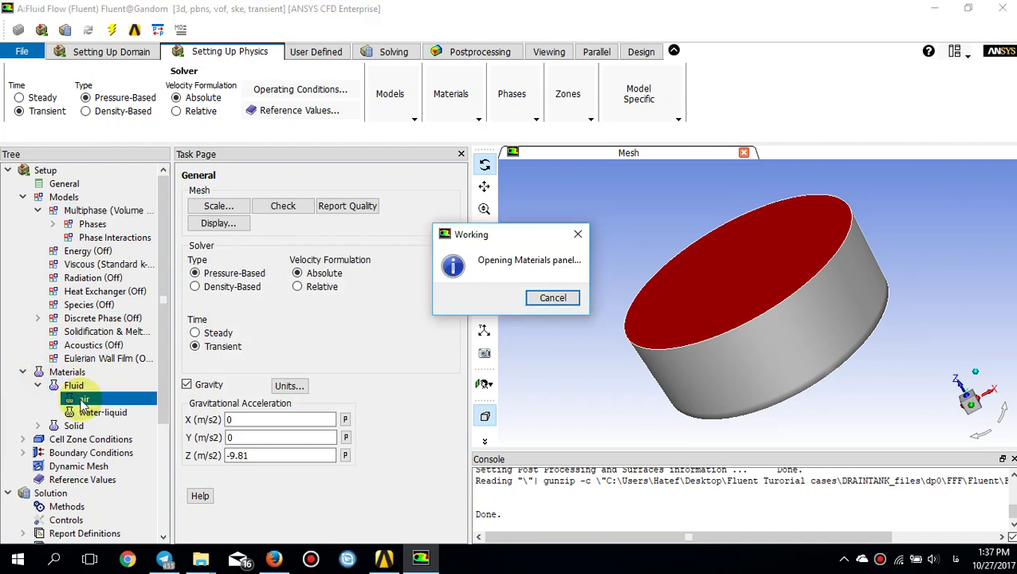
pyautogui.moveTo(285, 225); pyautogui.dragTo(295, 192)
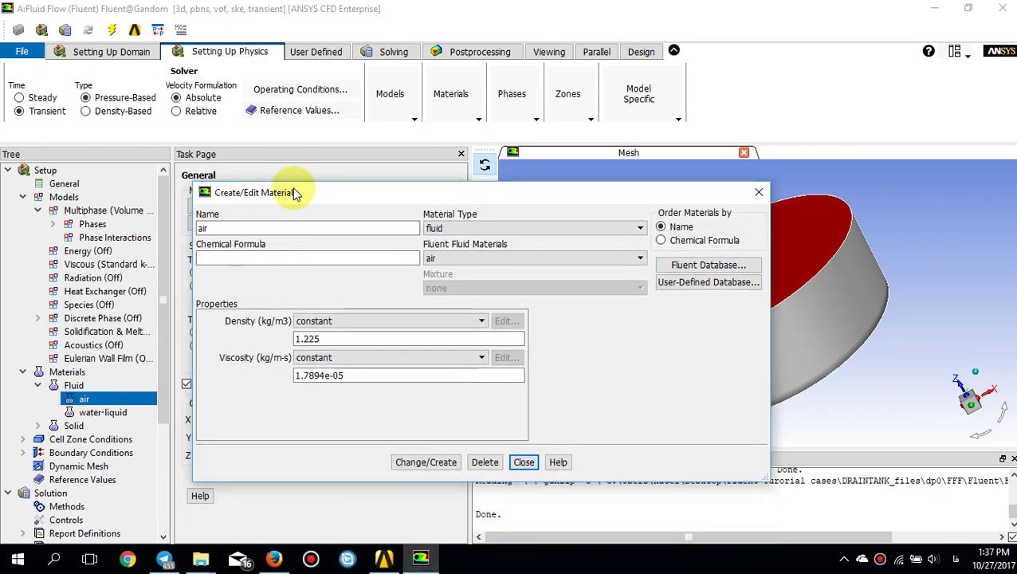
# Step: Look up water-liquid in the Fluent Database and check its 998.2 kg/m3 density and 0.001003 kg/m-s viscosity
pyautogui.click(692, 267)
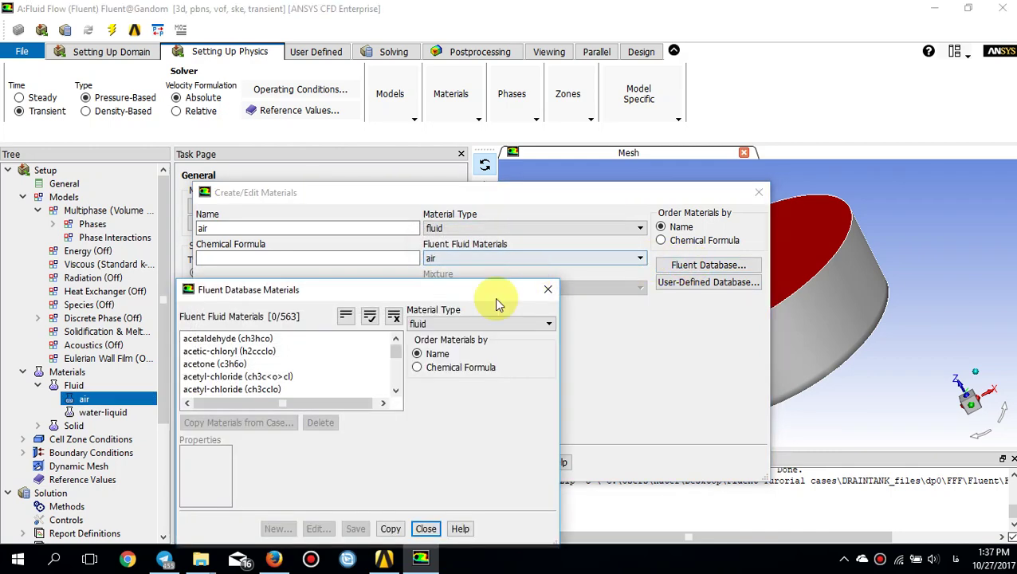
pyautogui.moveTo(392, 377); pyautogui.dragTo(390, 397)
pyautogui.click(253, 364)
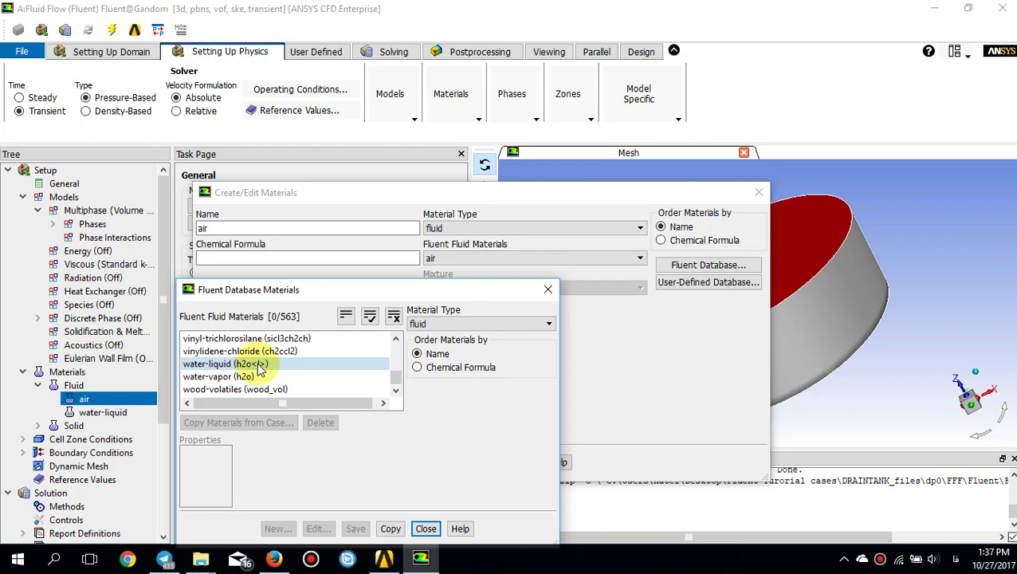
pyautogui.moveTo(296, 289); pyautogui.dragTo(307, 262)
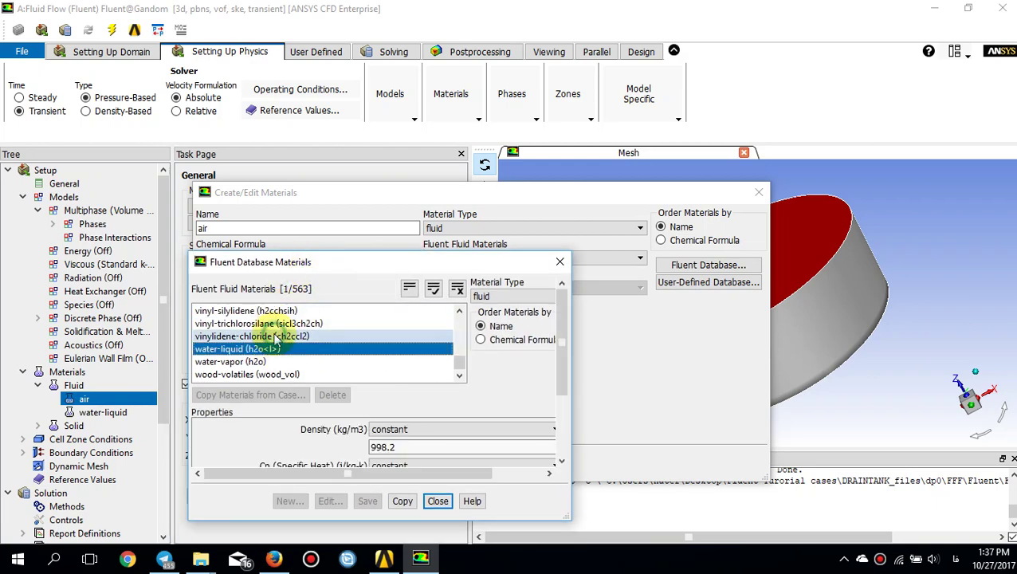
pyautogui.moveTo(445, 264); pyautogui.dragTo(450, 224)
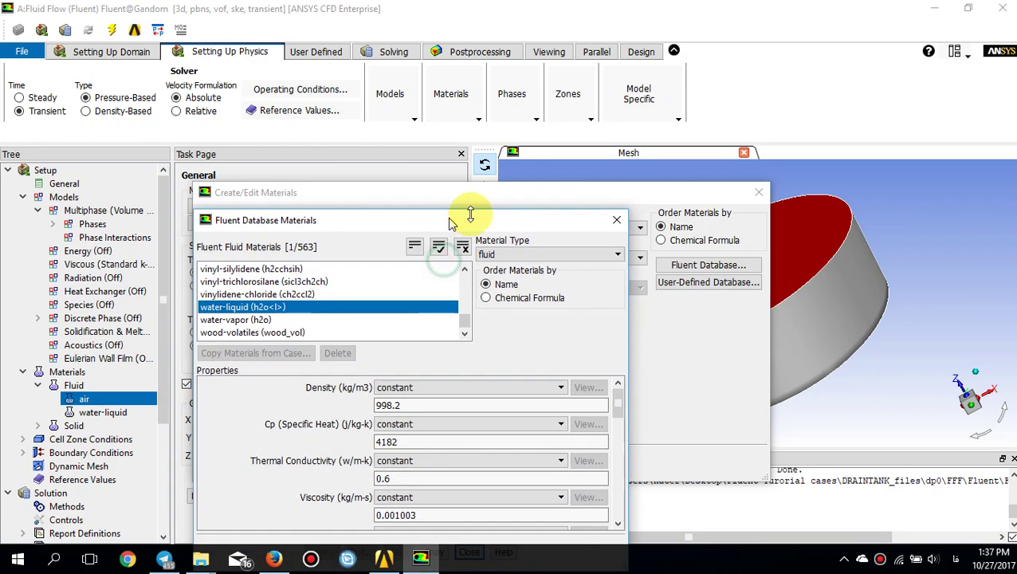
pyautogui.click(616, 220)
pyautogui.click(759, 193)
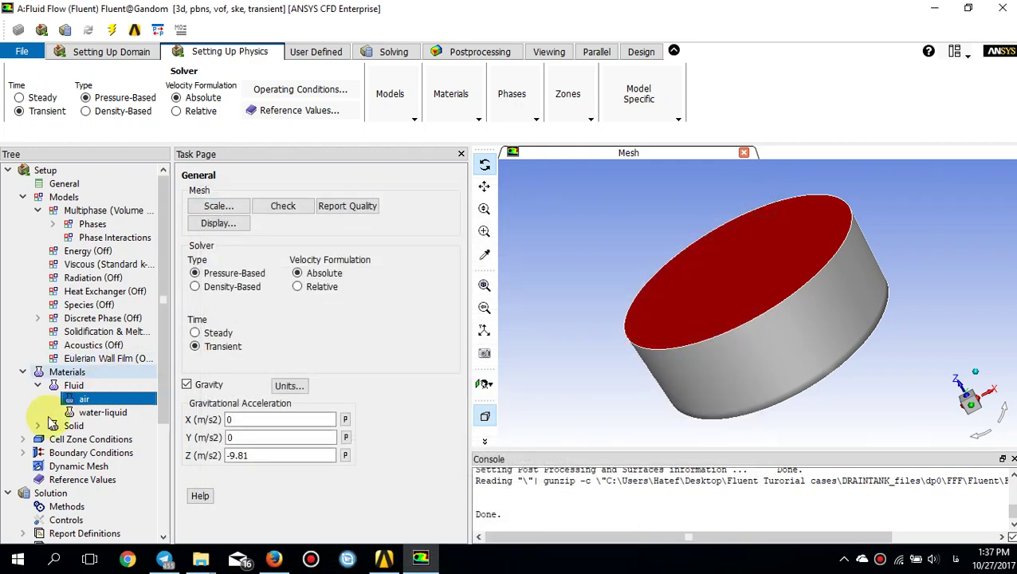
pyautogui.doubleClick(102, 412)
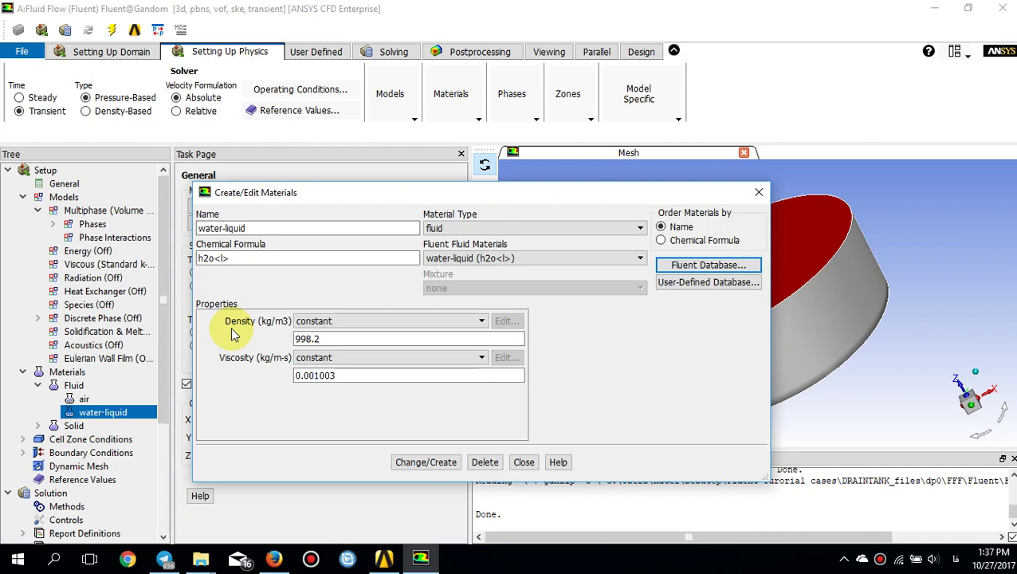
pyautogui.click(759, 192)
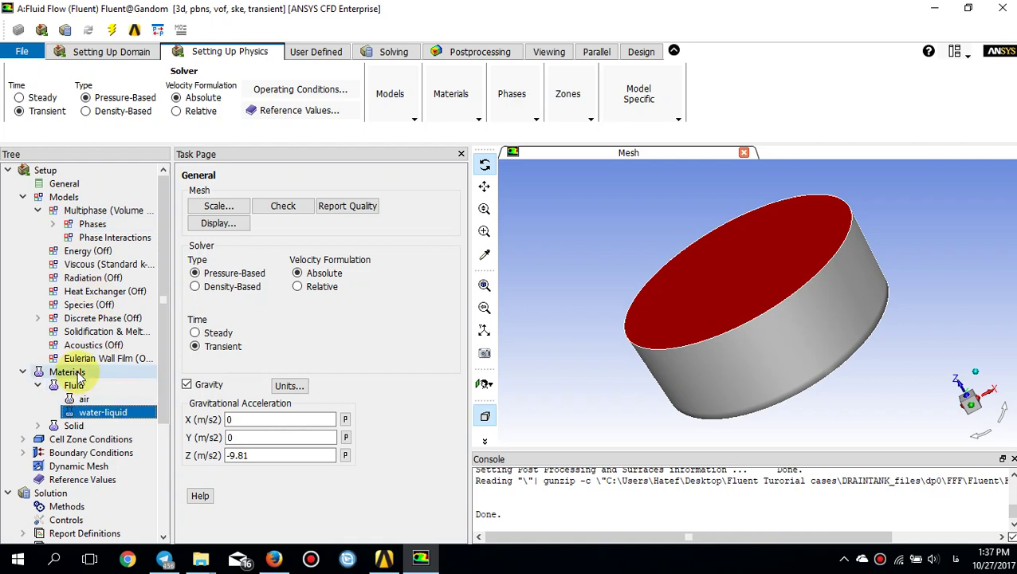
# Step: Expand Cell Zone Conditions and view the air phase conditions of fff_solid
pyautogui.click(22, 439)
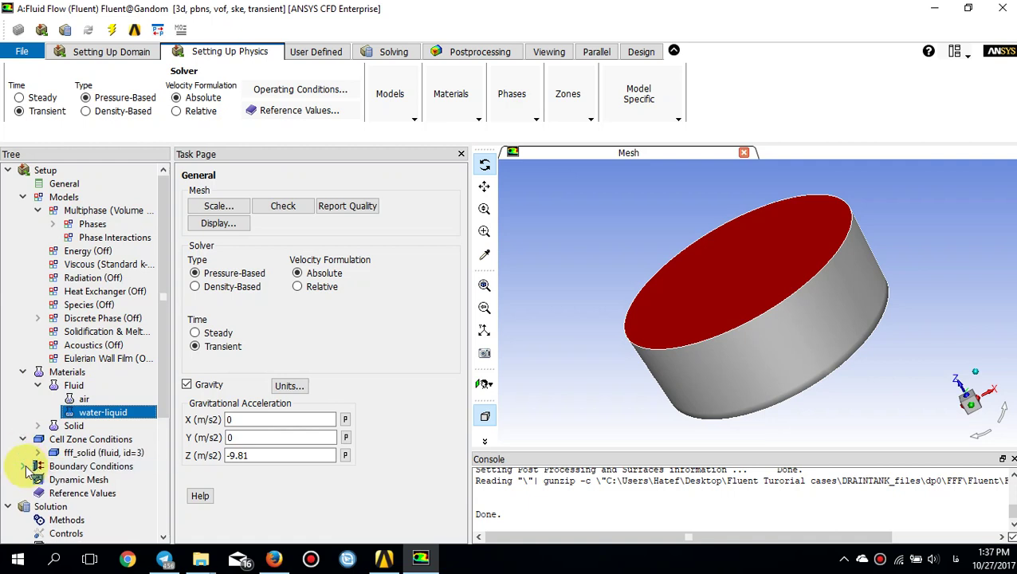
pyautogui.click(79, 468)
pyautogui.click(76, 453)
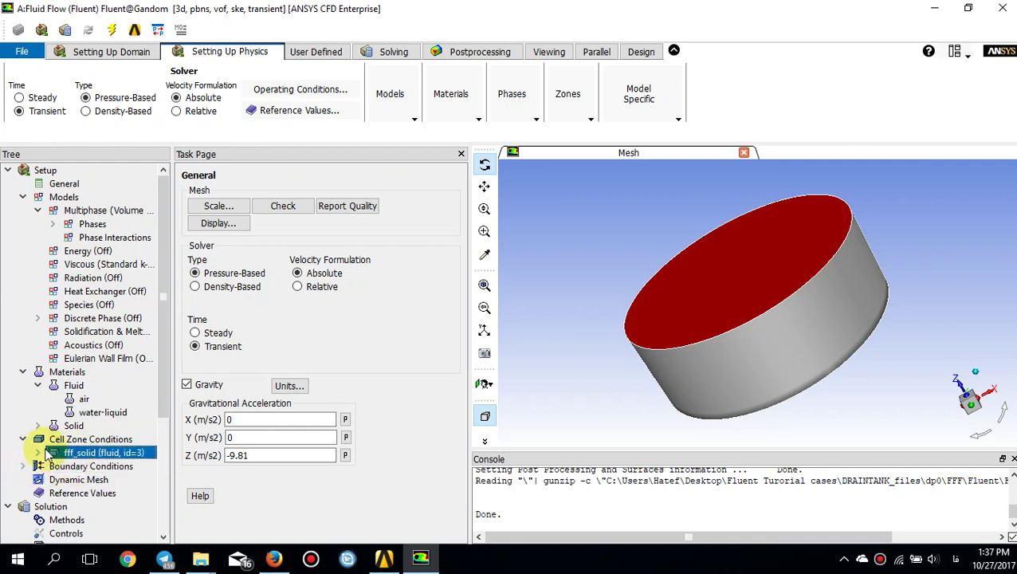
pyautogui.click(39, 453)
pyautogui.click(80, 467)
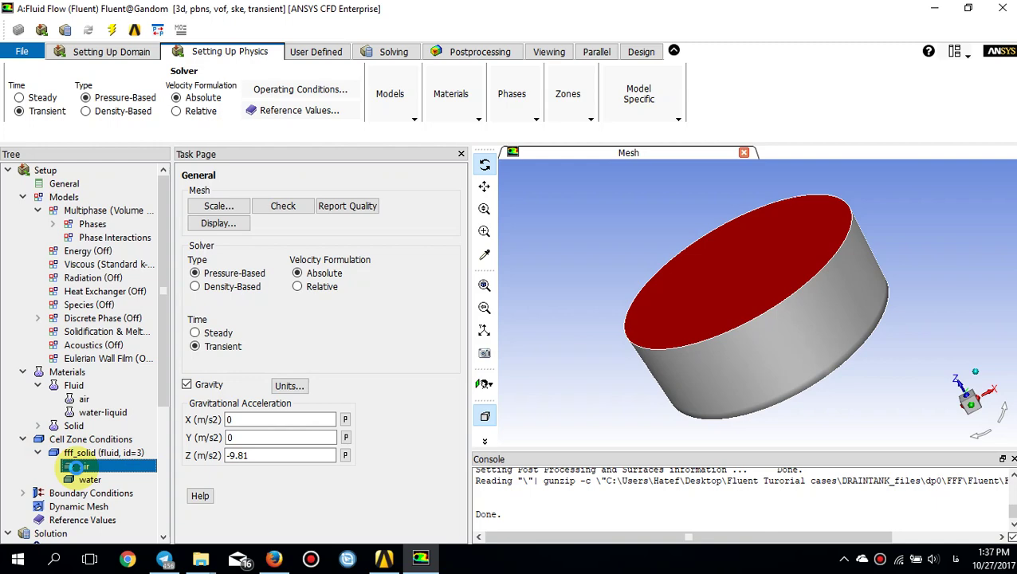
pyautogui.doubleClick(76, 467)
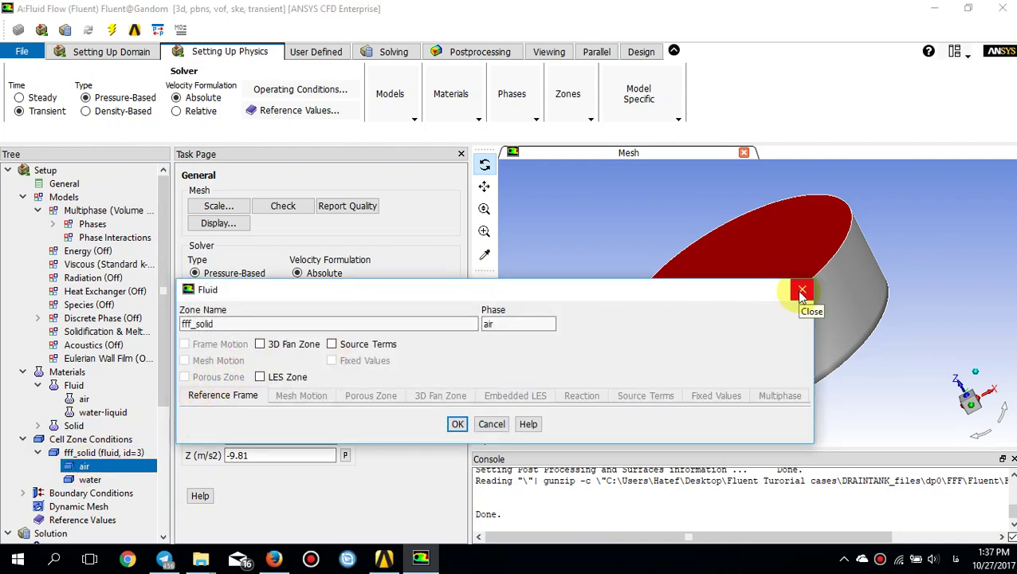
pyautogui.click(803, 292)
# Step: View the fff_solid water phase conditions, then list the interior, orifice, outlet and wall boundaries
pyautogui.click(116, 479)
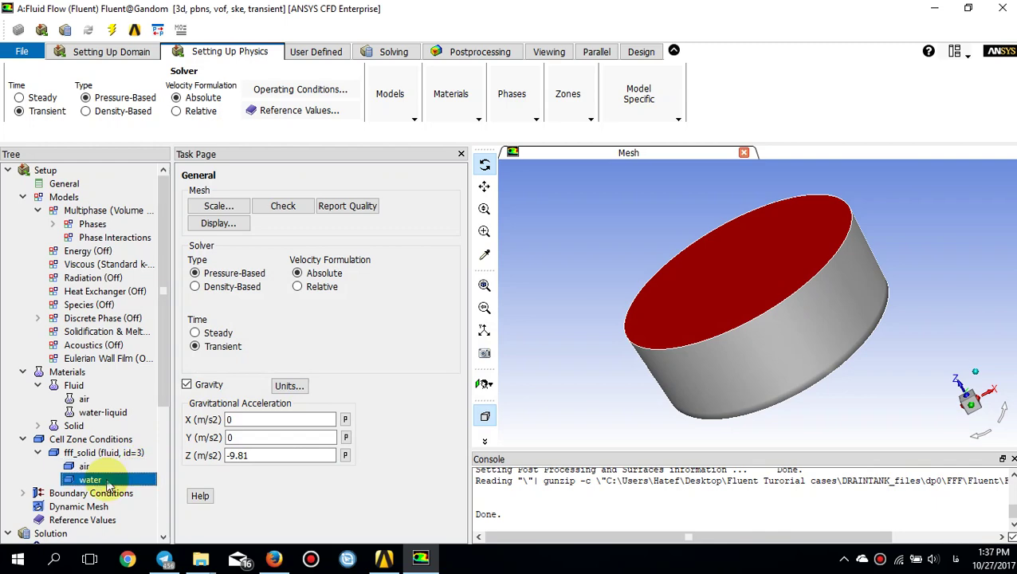
pyautogui.doubleClick(107, 482)
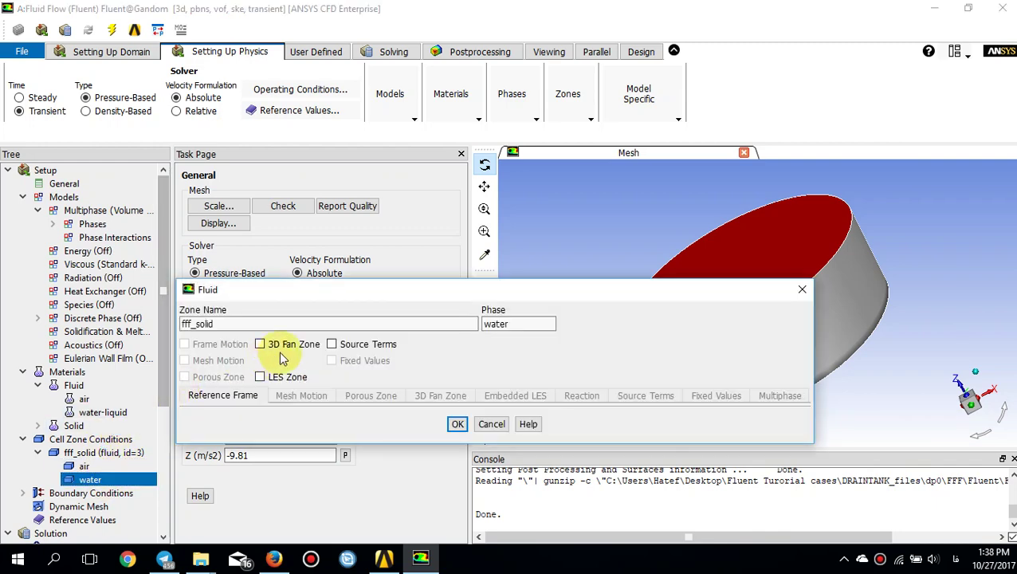
pyautogui.click(802, 290)
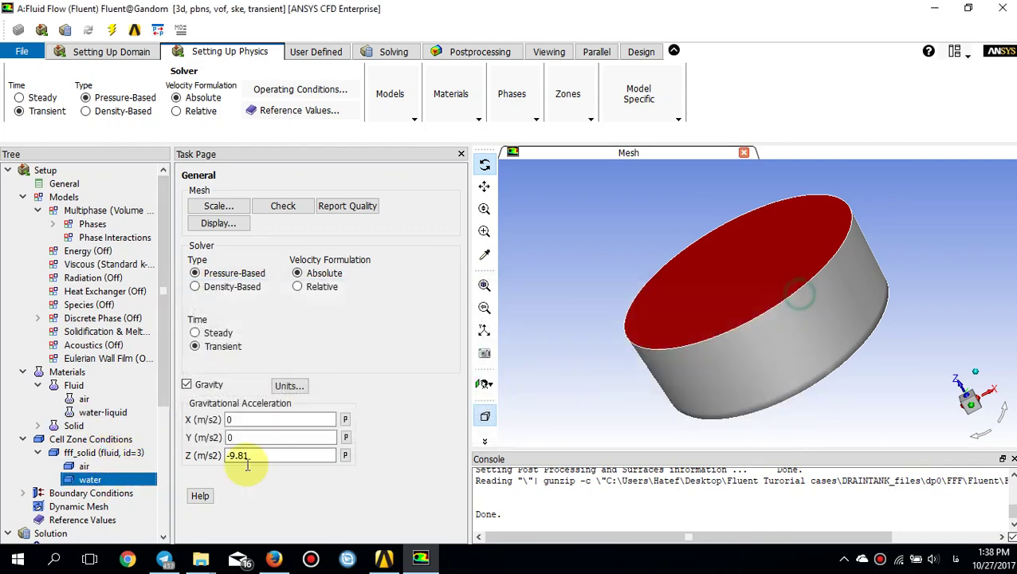
pyautogui.click(23, 492)
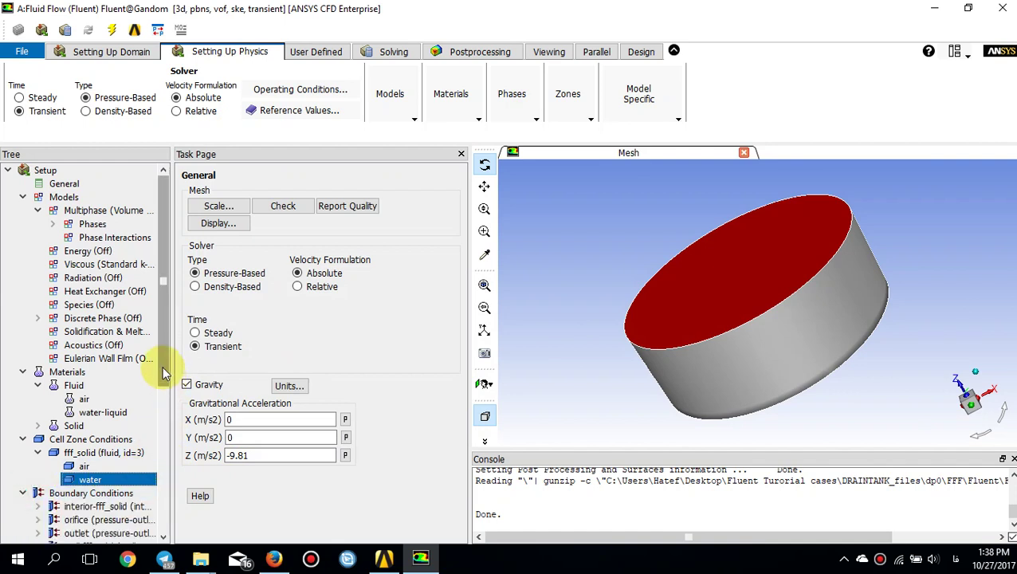
# Step: Review the orifice pressure-outlet mixture settings, leaving gauge pressure at 0 Pa
pyautogui.moveTo(163, 354); pyautogui.dragTo(159, 405)
pyautogui.scroll(-2, 160, 405)
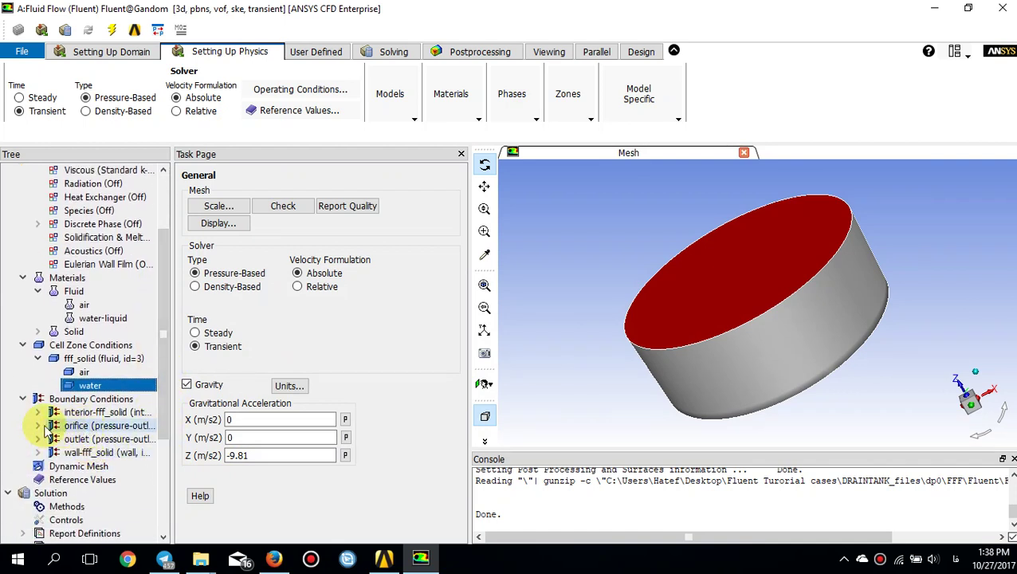
pyautogui.click(38, 425)
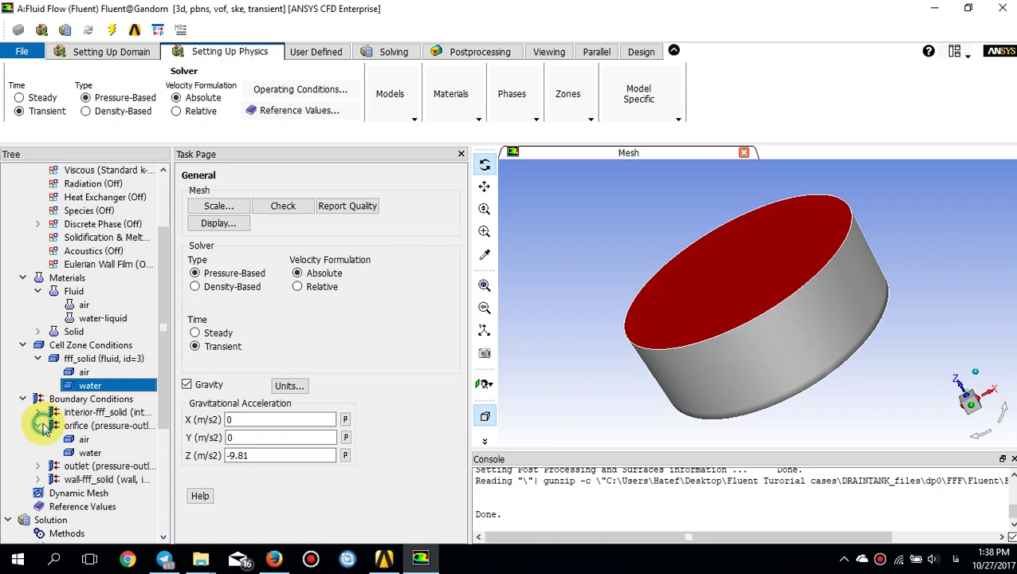
pyautogui.doubleClick(92, 427)
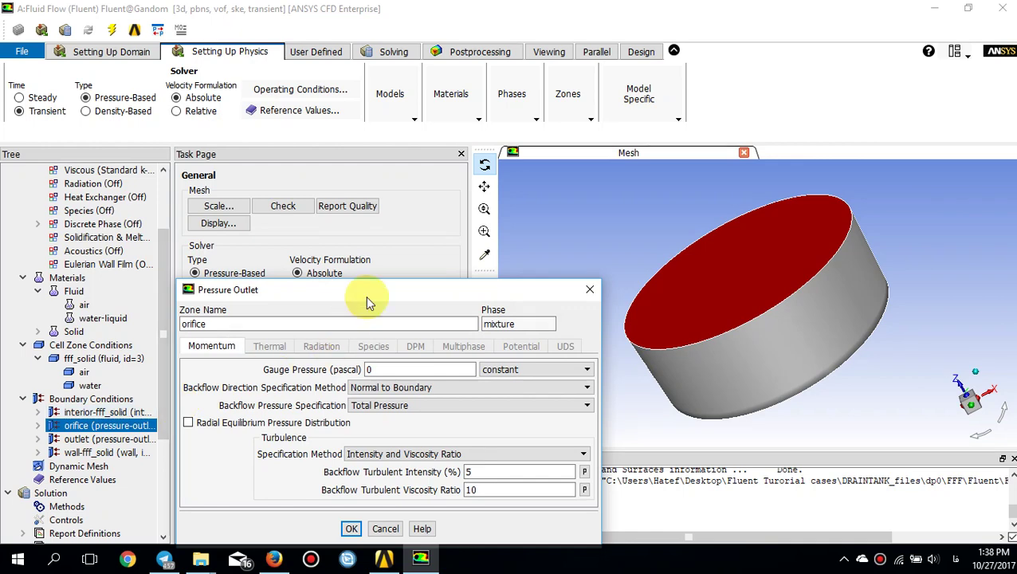
pyautogui.moveTo(366, 296); pyautogui.dragTo(372, 244)
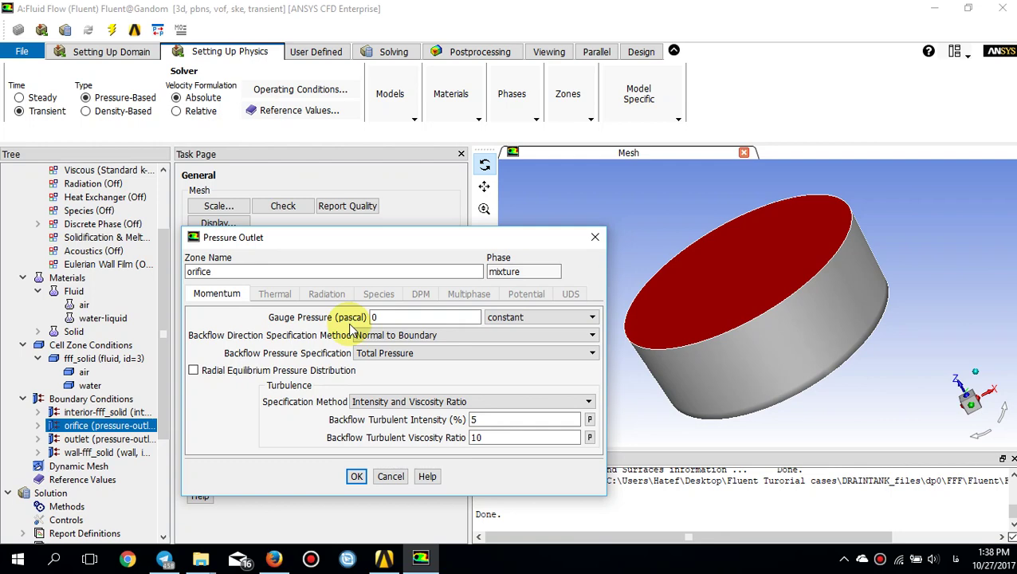
pyautogui.click(595, 237)
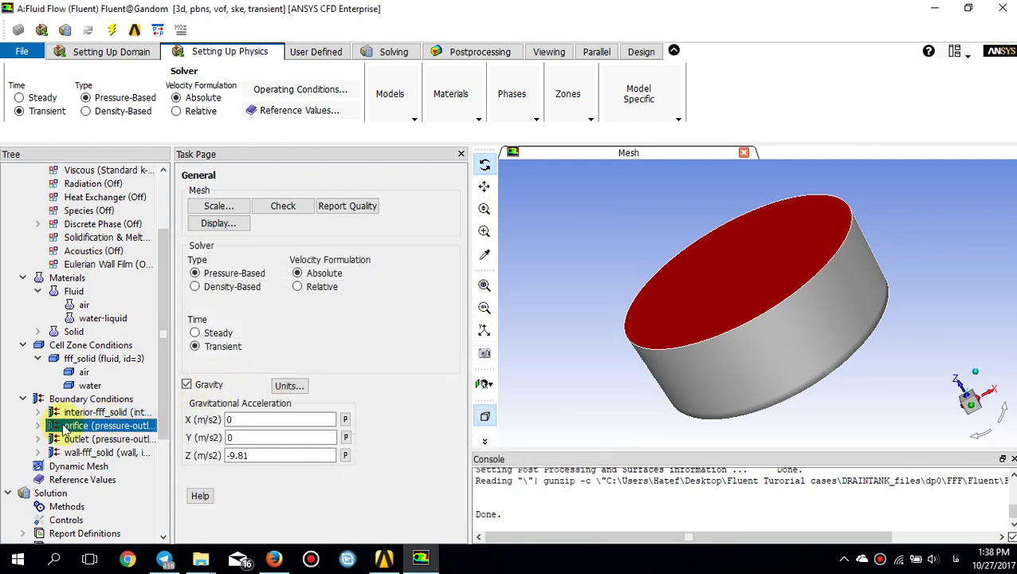
# Step: Check the orifice air phase and accept a water backflow volume fraction of 0
pyautogui.click(38, 425)
pyautogui.click(80, 440)
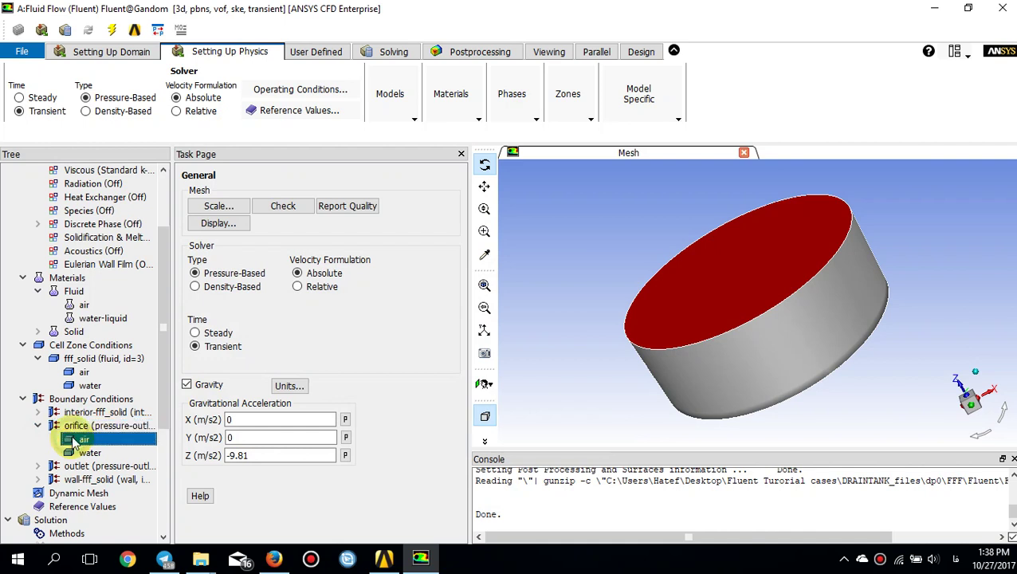
pyautogui.doubleClick(79, 440)
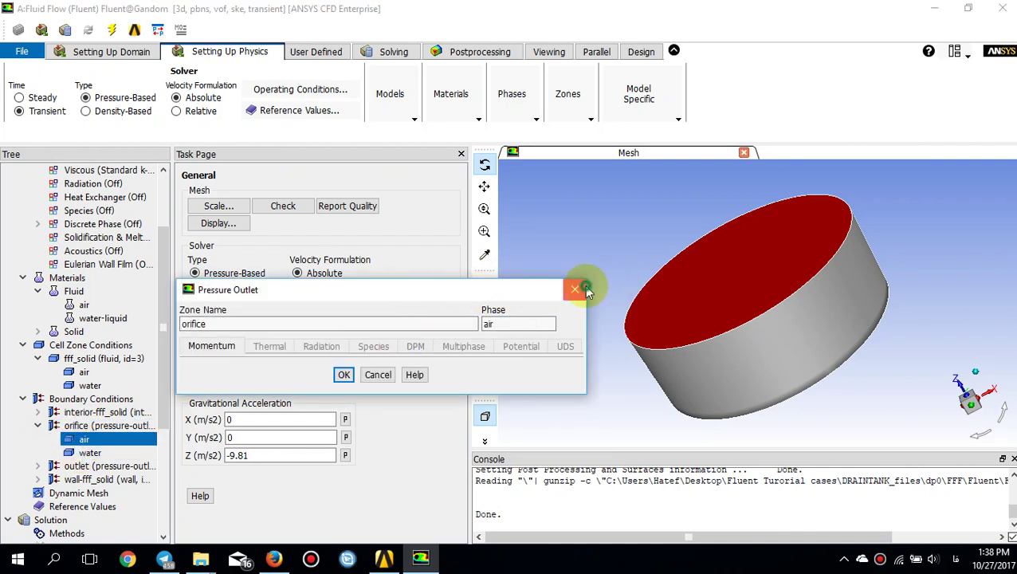
pyautogui.click(575, 290)
pyautogui.click(99, 452)
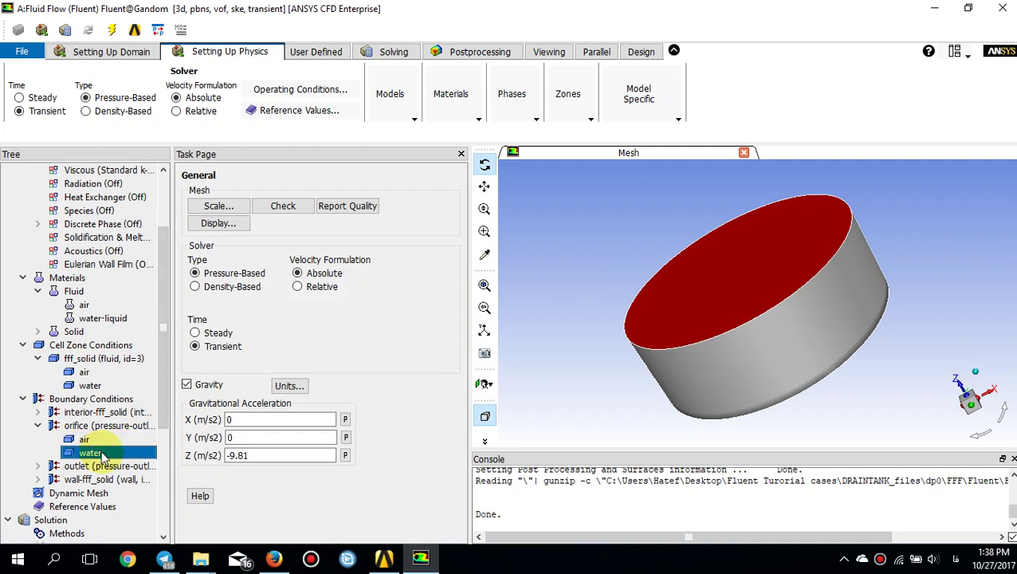
pyautogui.doubleClick(101, 454)
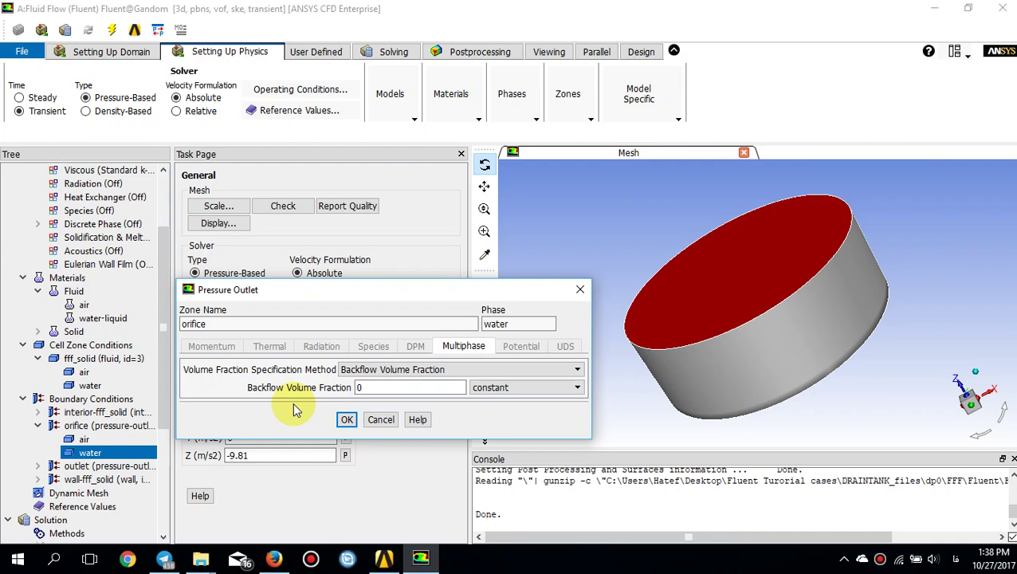
pyautogui.click(345, 420)
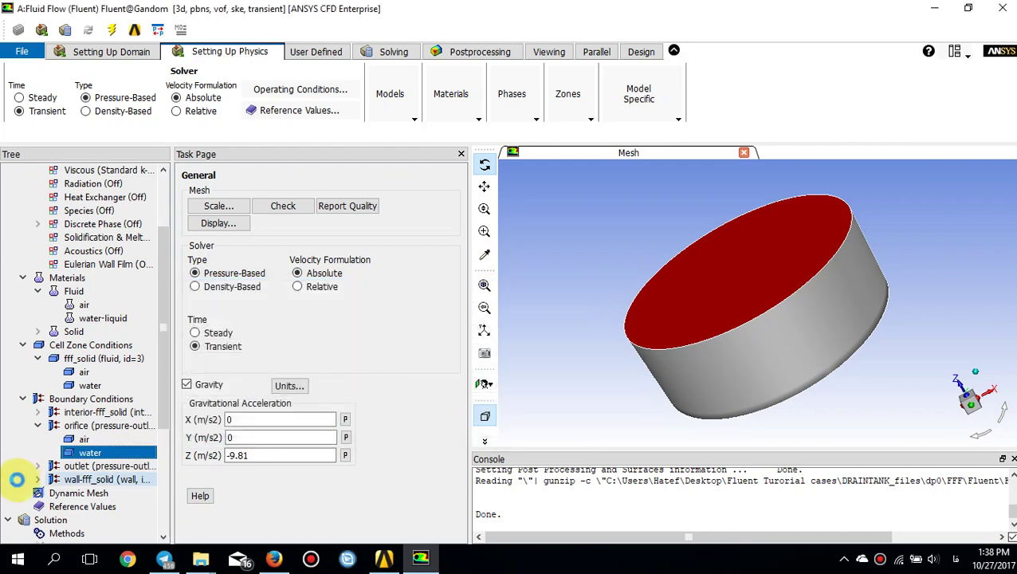
pyautogui.click(38, 465)
# Step: Review the outlet mixture settings, keeping backflow direction Normal to Boundary
pyautogui.doubleClick(123, 469)
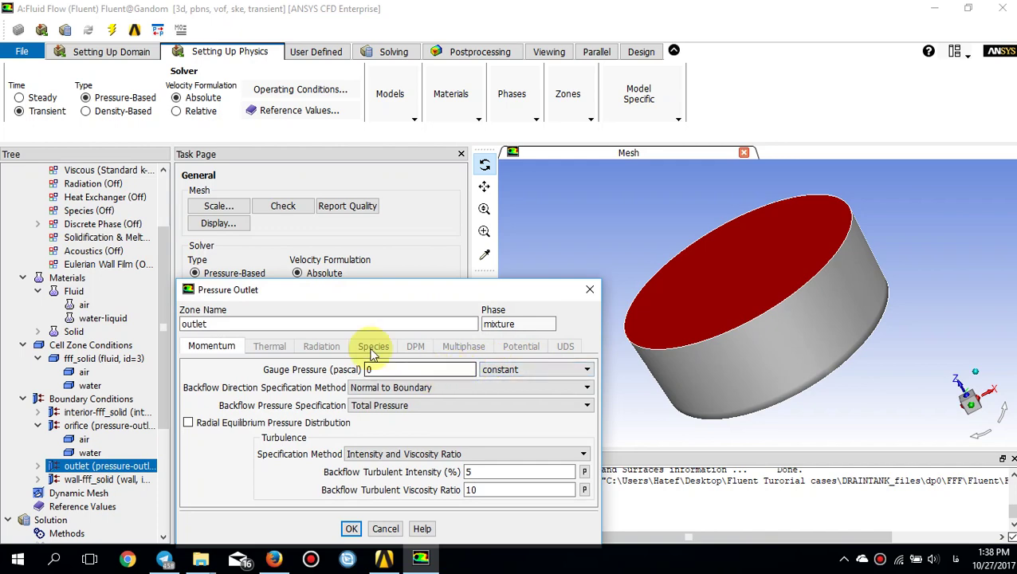
pyautogui.moveTo(386, 292); pyautogui.dragTo(397, 222)
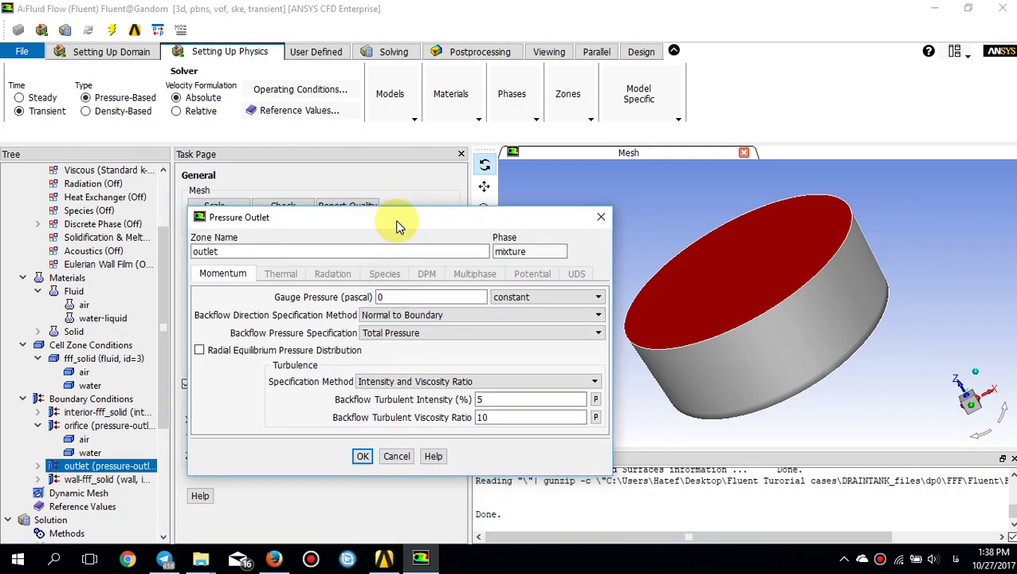
pyautogui.click(403, 315)
pyautogui.click(404, 332)
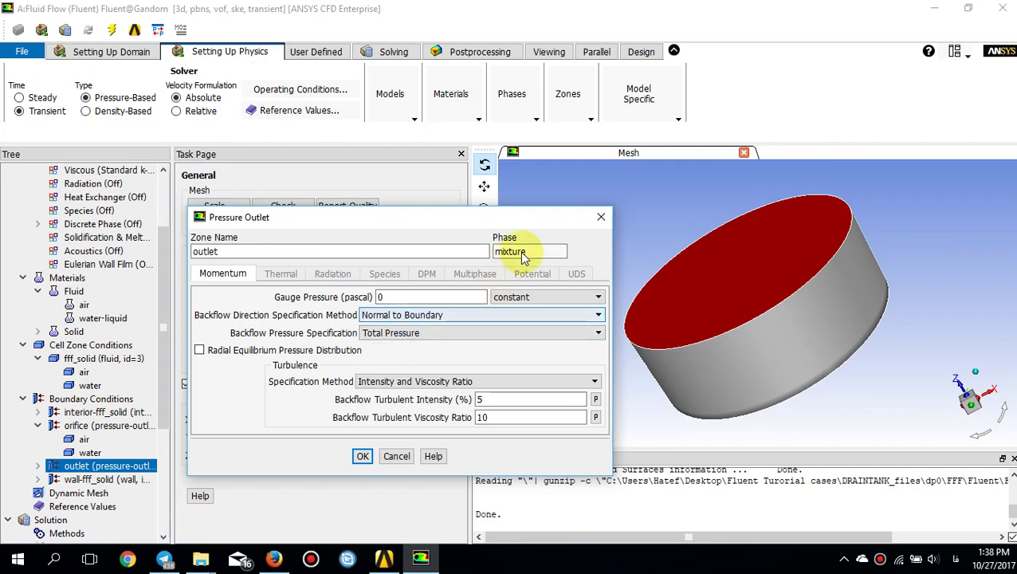
pyautogui.click(600, 218)
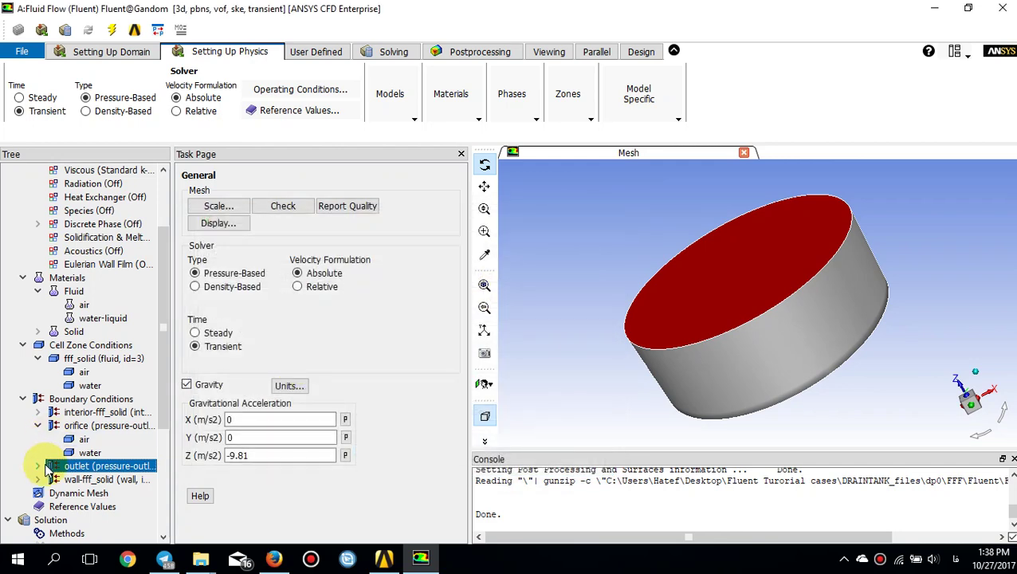
# Step: Set the outlet water phase's backflow volume fraction to 0
pyautogui.click(37, 465)
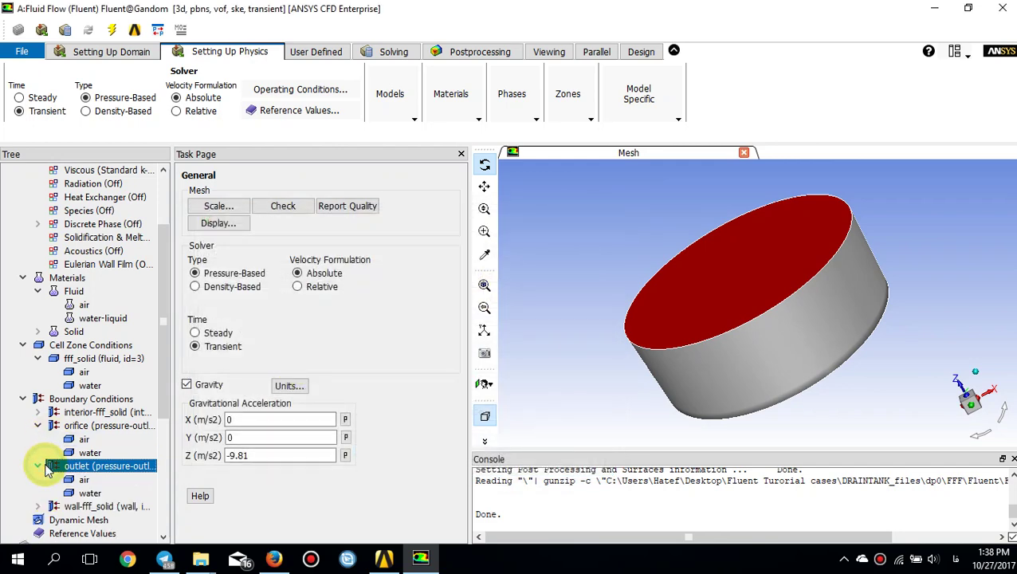
pyautogui.click(90, 494)
pyautogui.doubleClick(88, 492)
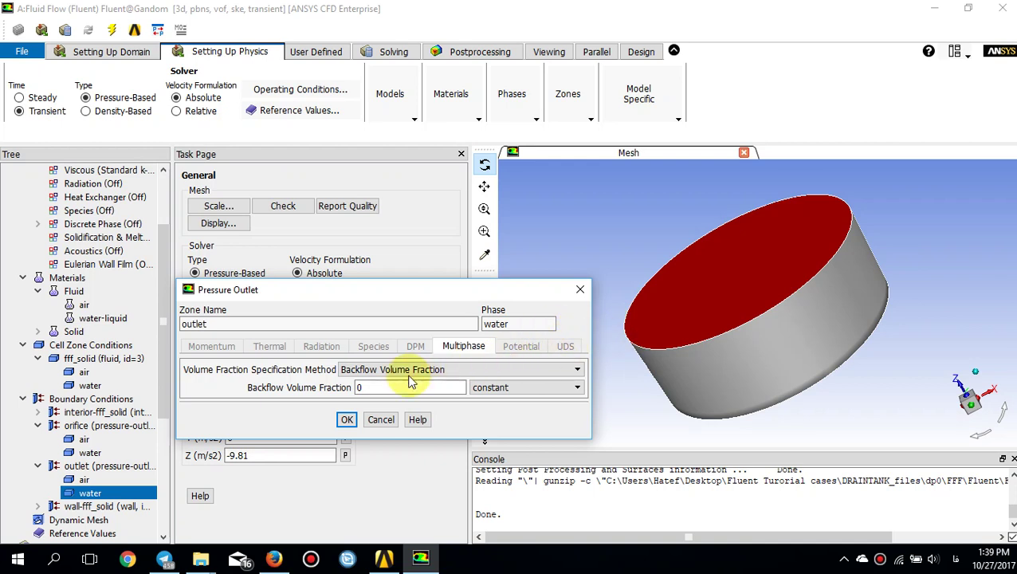
pyautogui.doubleClick(386, 392)
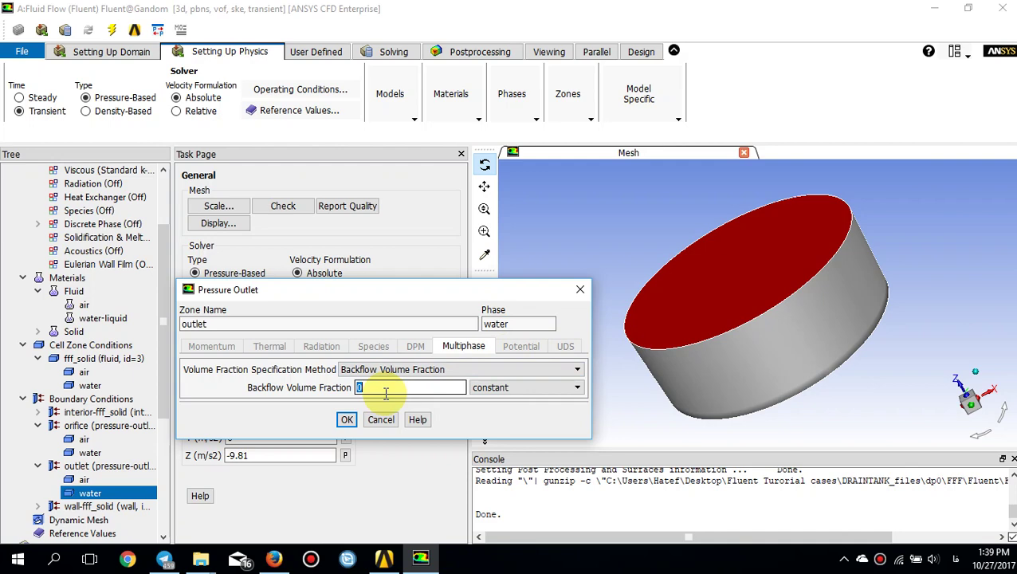
pyautogui.click(347, 419)
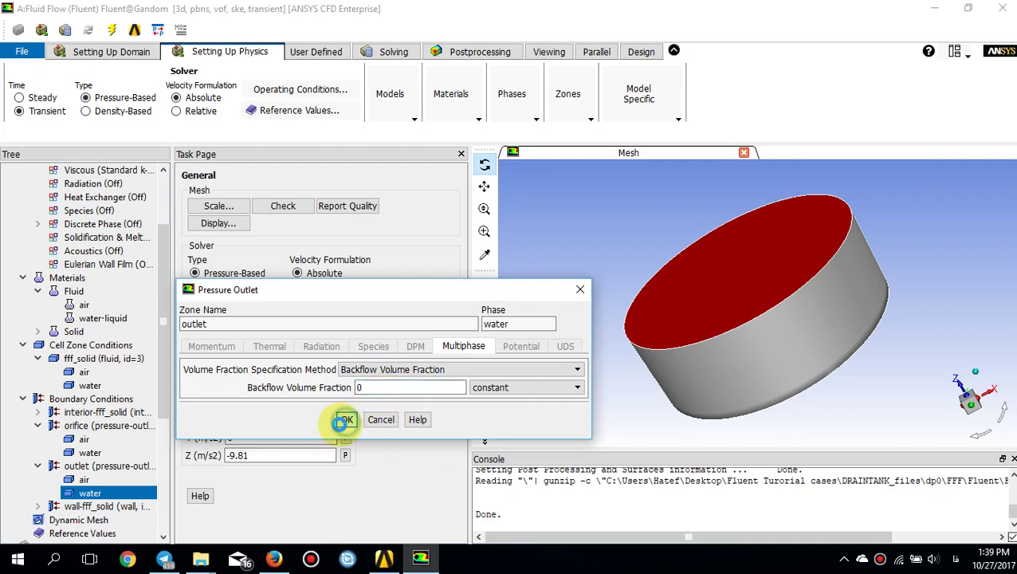
pyautogui.scroll(-2, 164, 406)
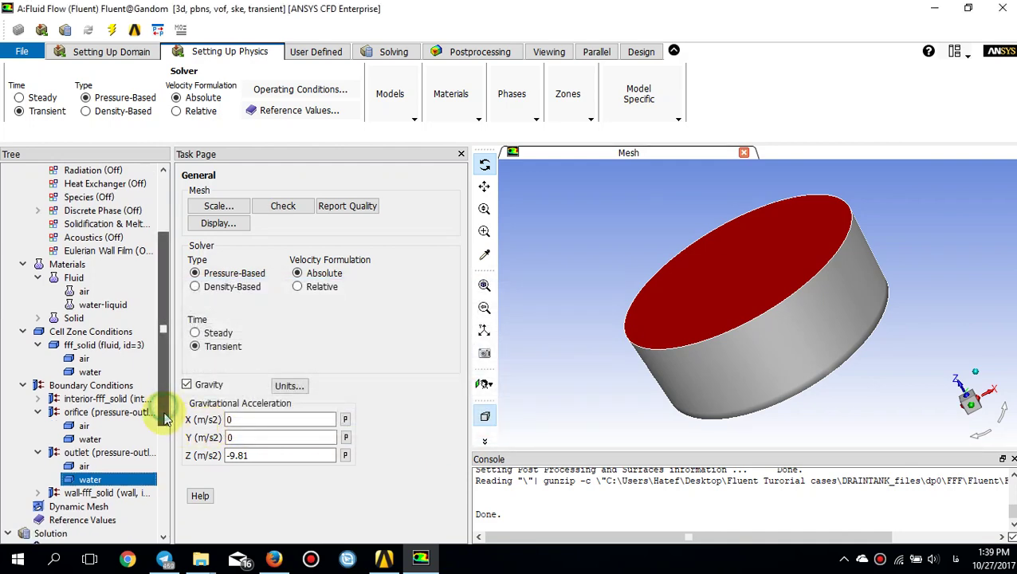
pyautogui.moveTo(166, 419); pyautogui.dragTo(165, 453)
# Step: Confirm operating conditions: 101325 Pa, gravity Z = −9.81, specified operating density 1.225 kg/m3
pyautogui.click(91, 467)
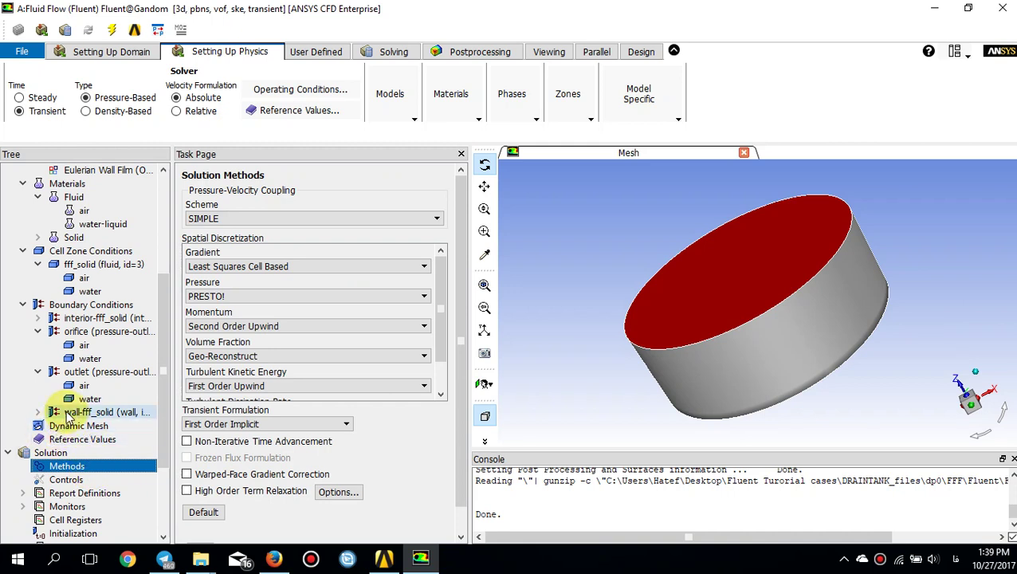
pyautogui.doubleClick(72, 307)
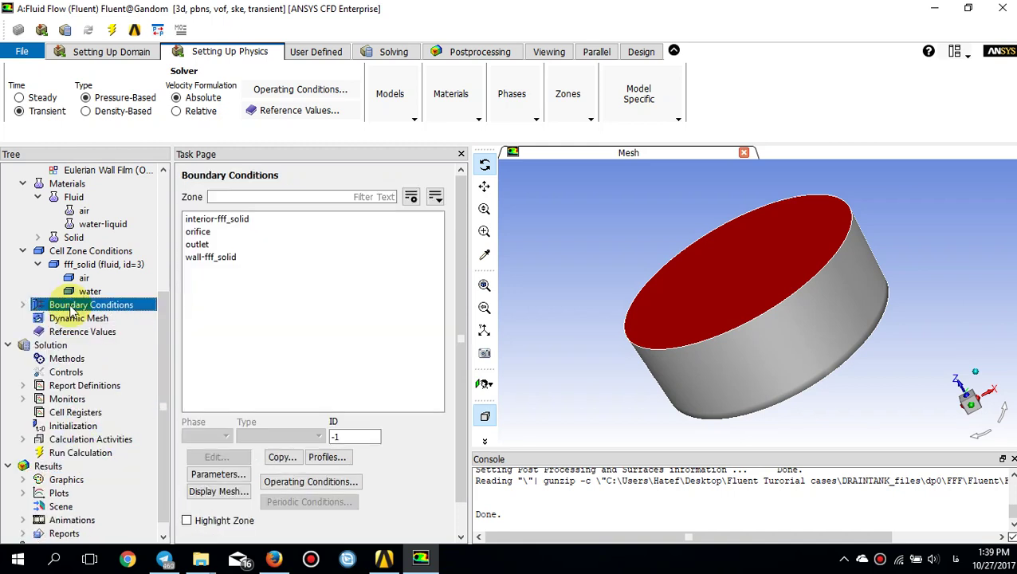
pyautogui.click(311, 482)
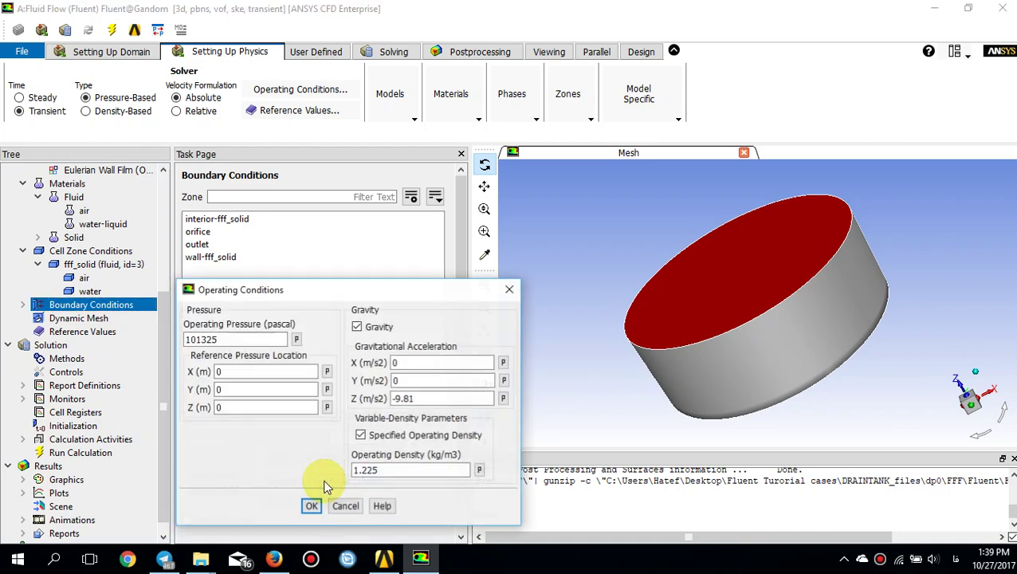
pyautogui.click(232, 336)
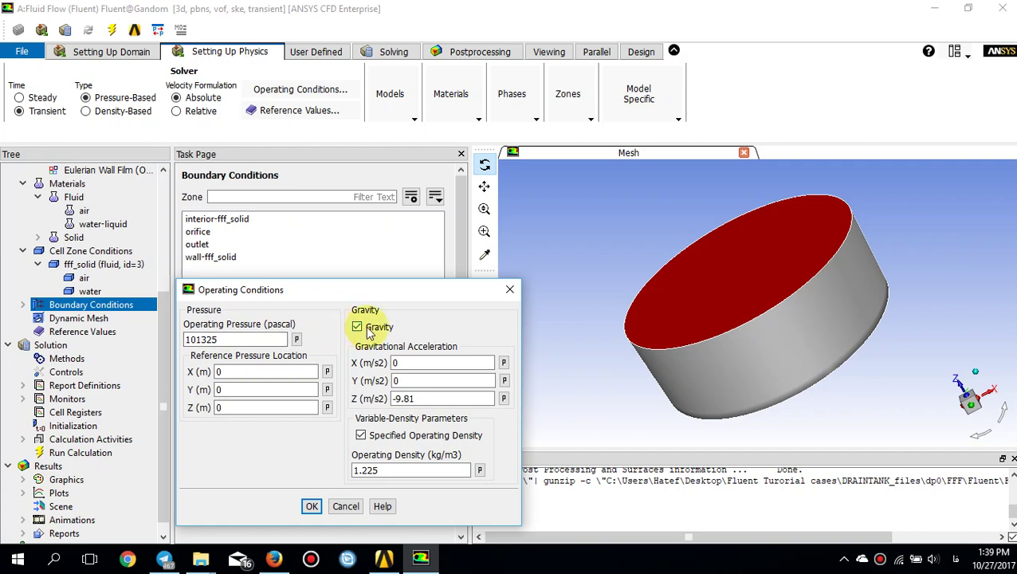
pyautogui.moveTo(386, 291); pyautogui.dragTo(437, 208)
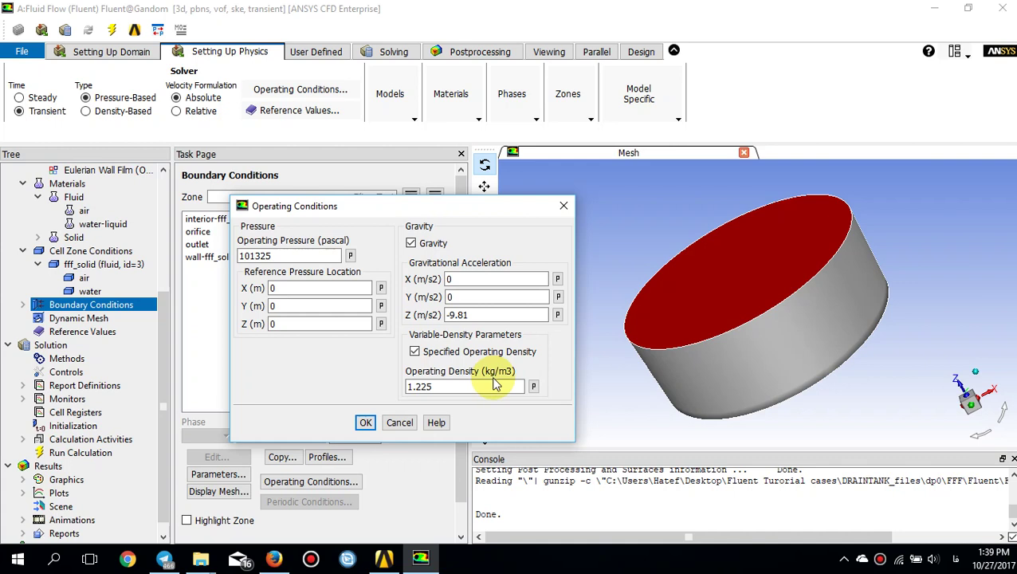
pyautogui.click(413, 351)
pyautogui.click(414, 351)
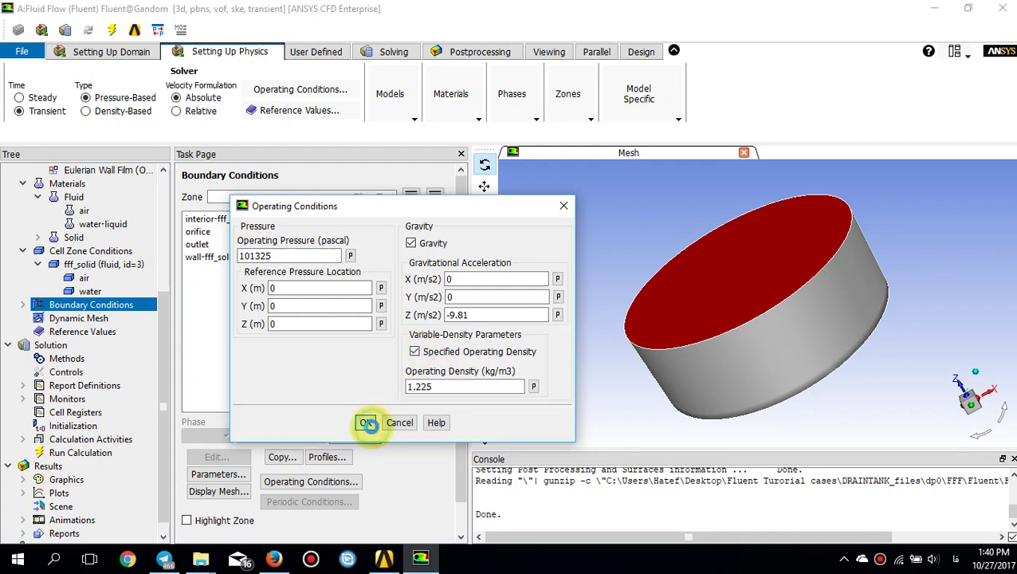
pyautogui.click(368, 425)
pyautogui.click(68, 360)
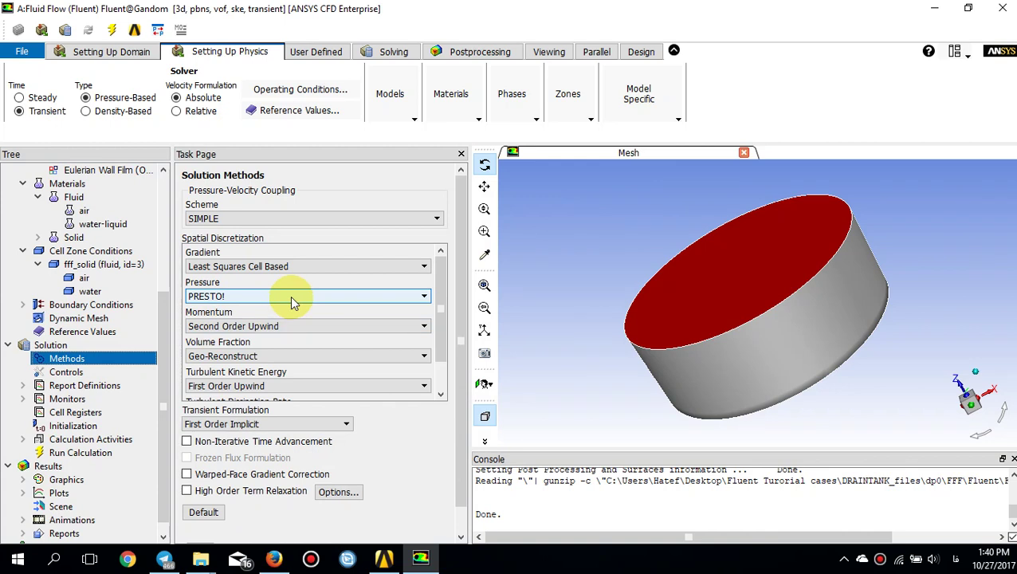
# Step: Open the Residual monitor settings with 0.001 absolute convergence criteria
pyautogui.scroll(-2, 290, 297)
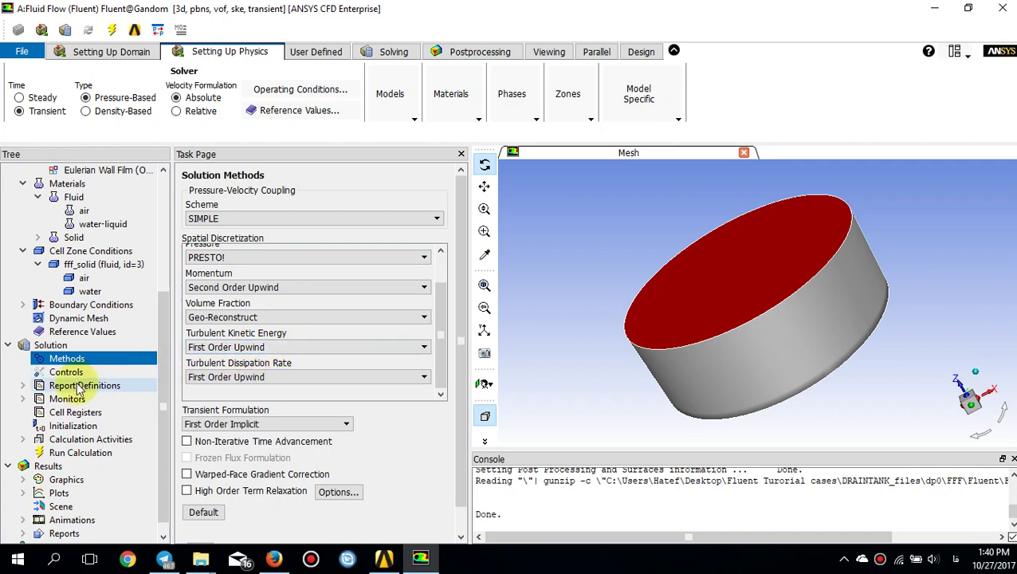
pyautogui.click(23, 386)
pyautogui.click(24, 386)
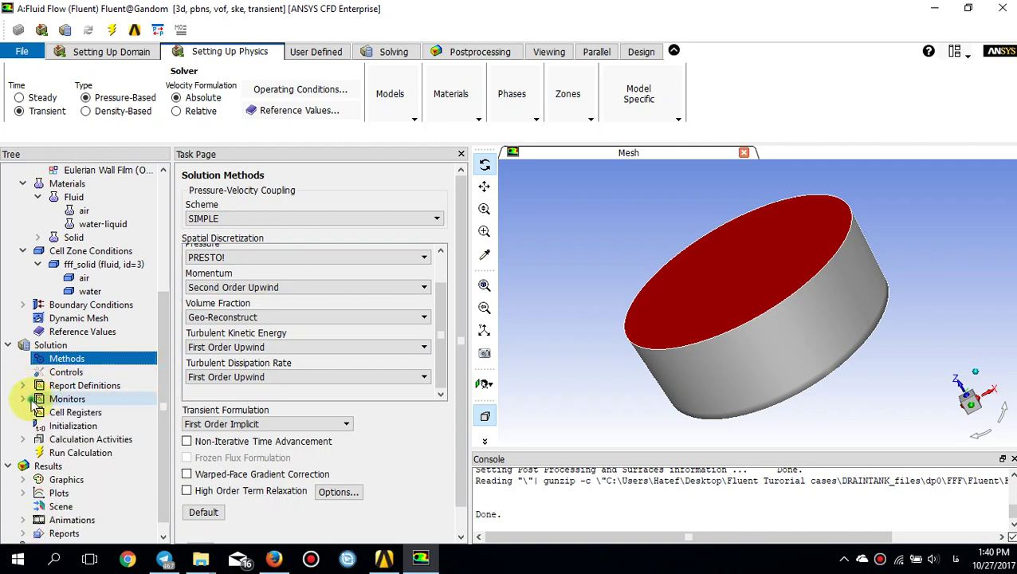
pyautogui.click(23, 399)
pyautogui.click(78, 412)
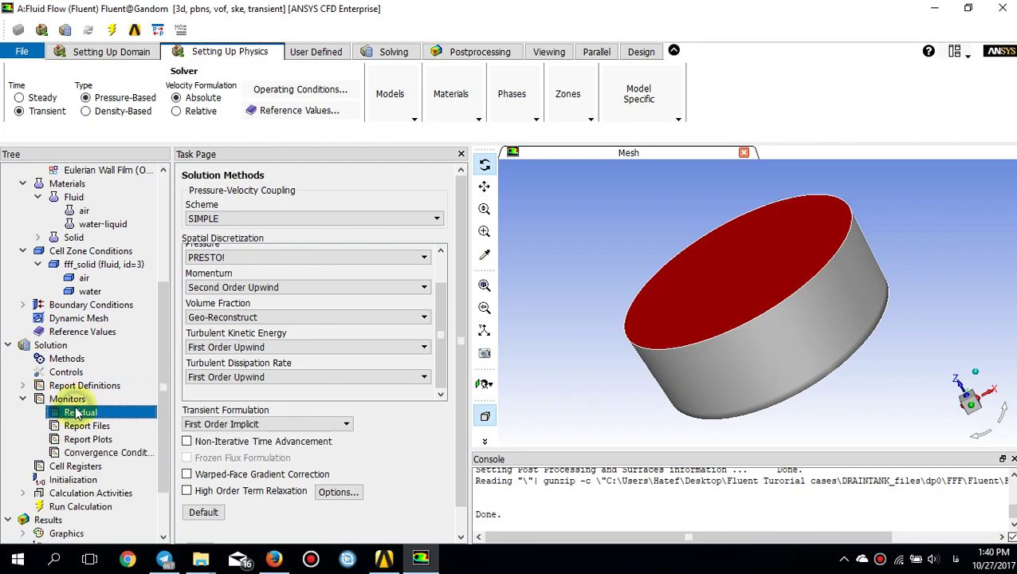
pyautogui.doubleClick(77, 413)
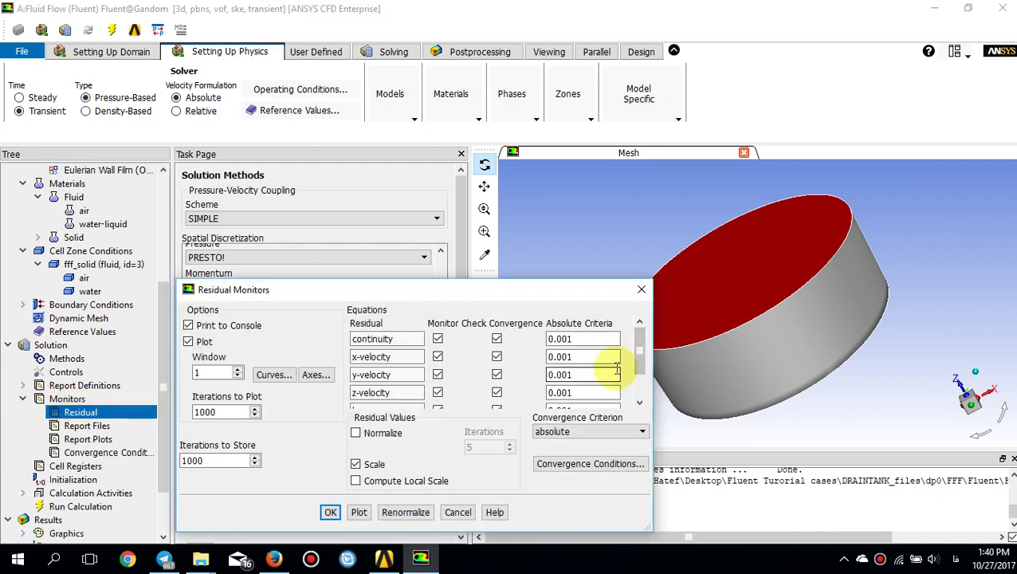
# Step: Close residual monitors, confirm no report files exist, and show Calculation Activities
pyautogui.moveTo(550, 300); pyautogui.dragTo(616, 246)
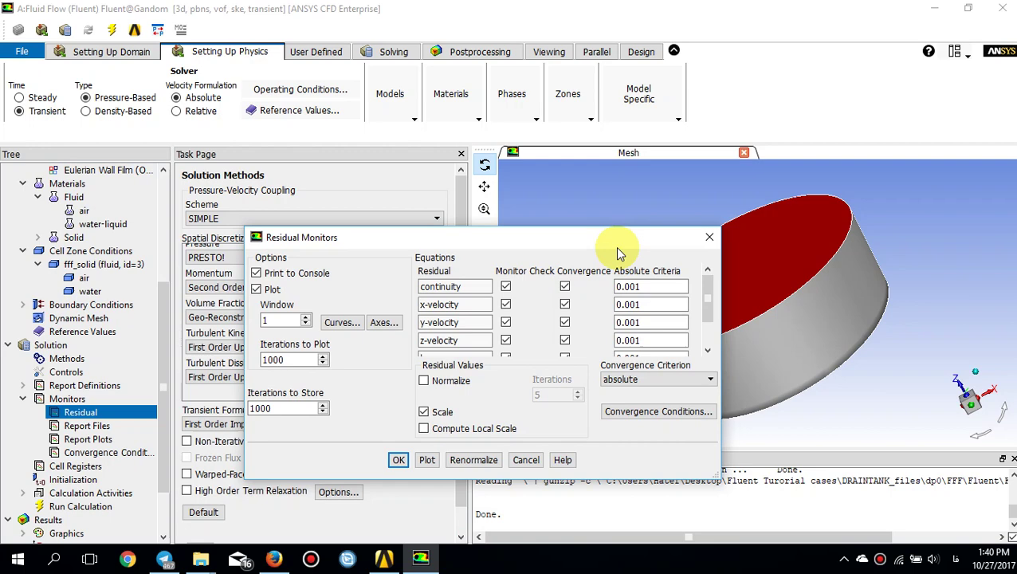
pyautogui.click(706, 238)
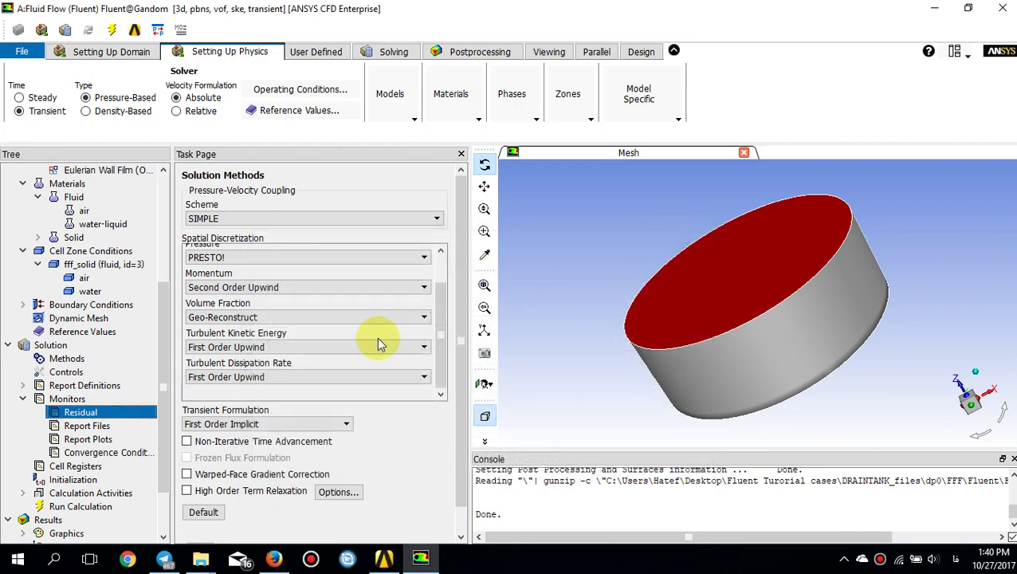
pyautogui.doubleClick(106, 427)
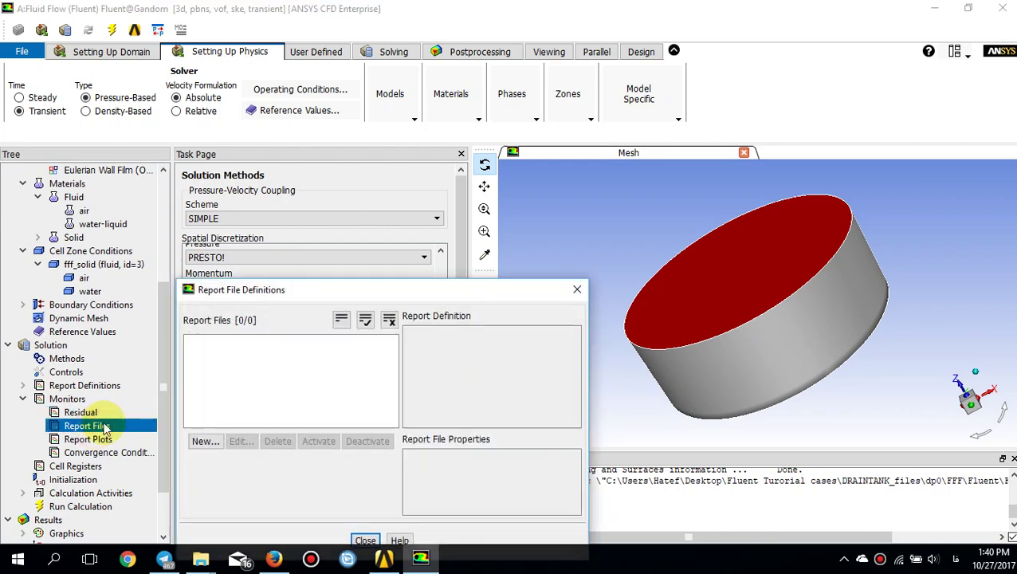
pyautogui.click(579, 289)
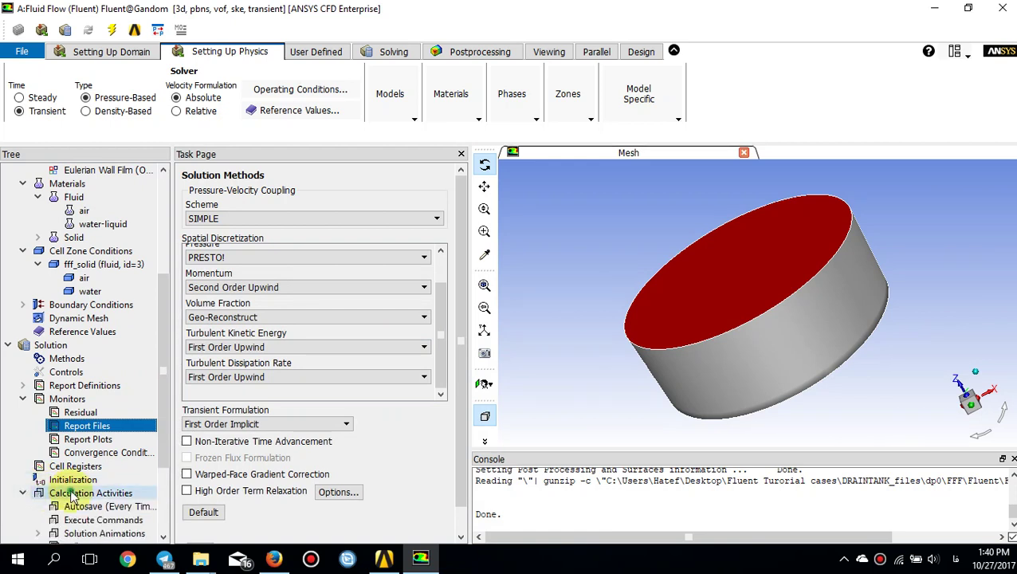
pyautogui.click(72, 495)
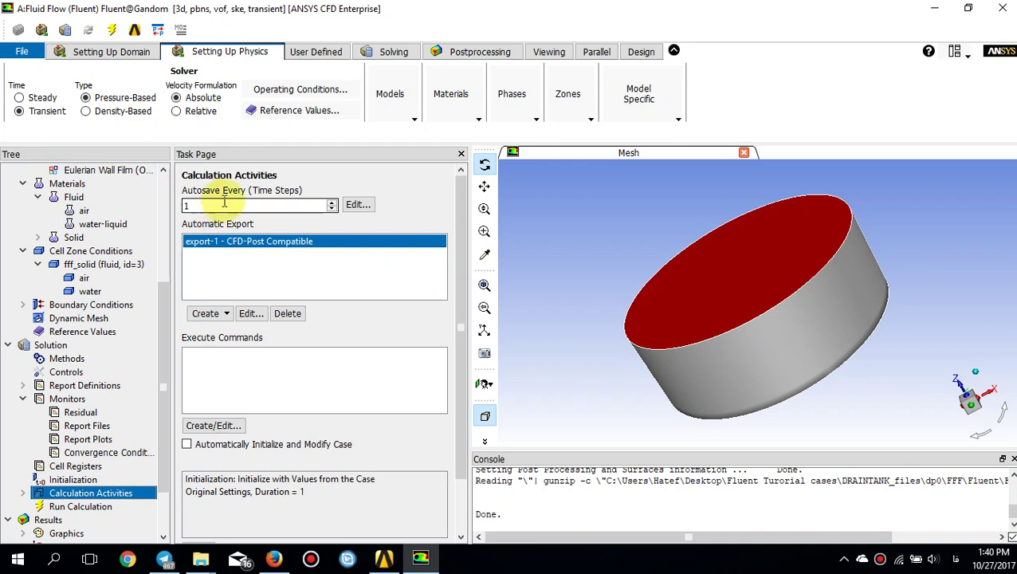
# Step: Start a new solution data export in CFD-Post Compatible format
pyautogui.doubleClick(269, 208)
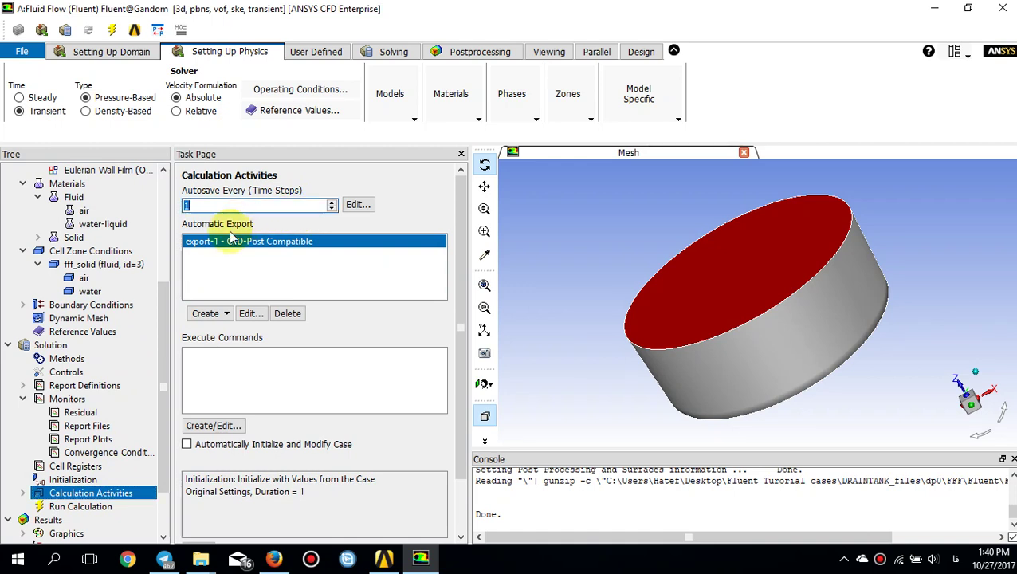
pyautogui.click(227, 314)
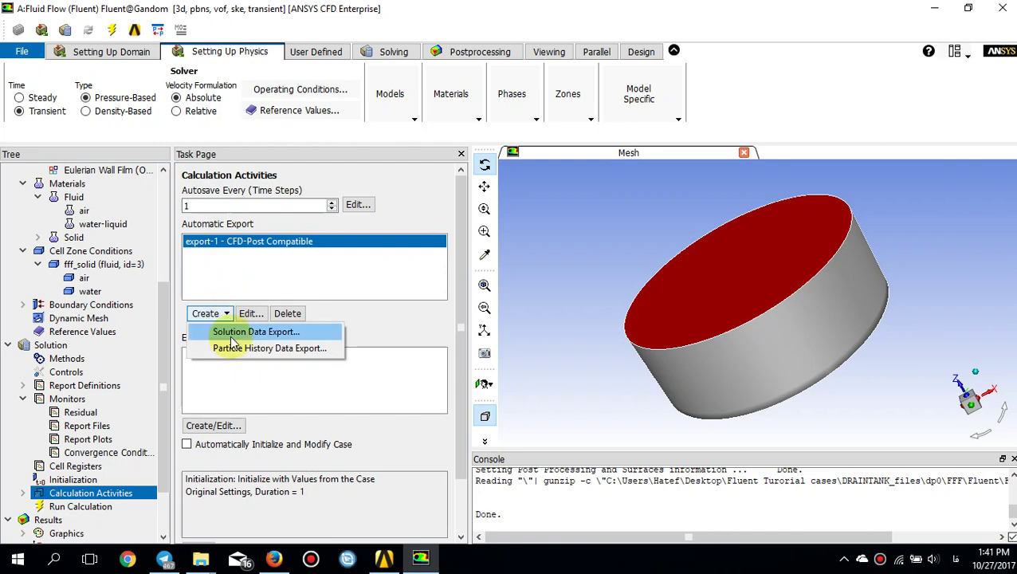
pyautogui.click(235, 333)
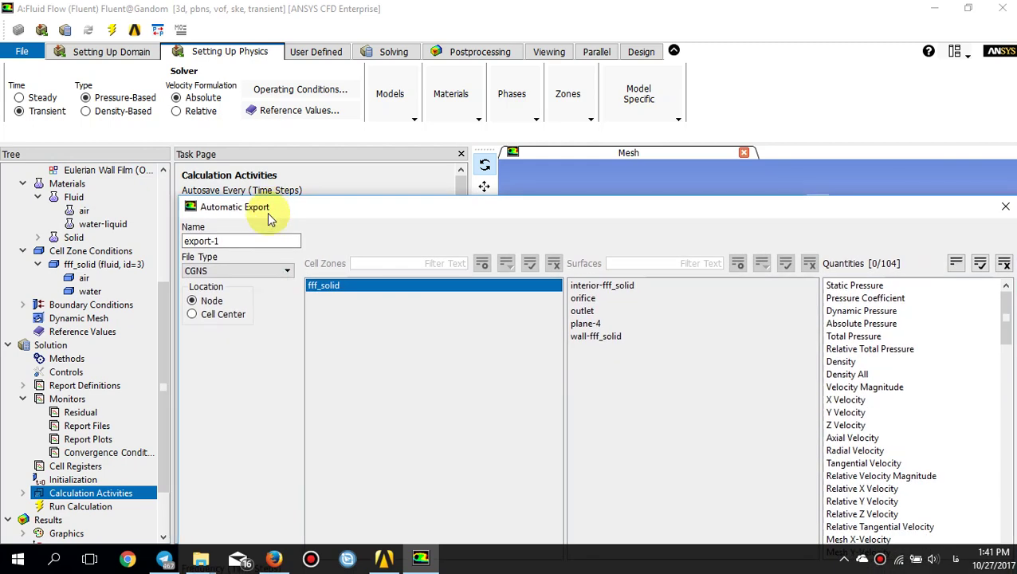
pyautogui.click(252, 272)
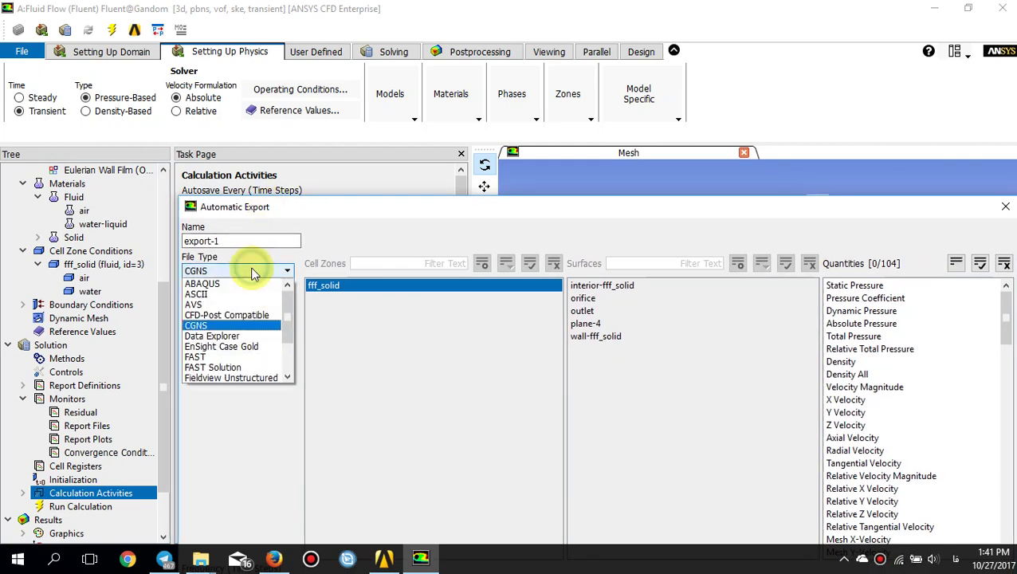
pyautogui.click(243, 315)
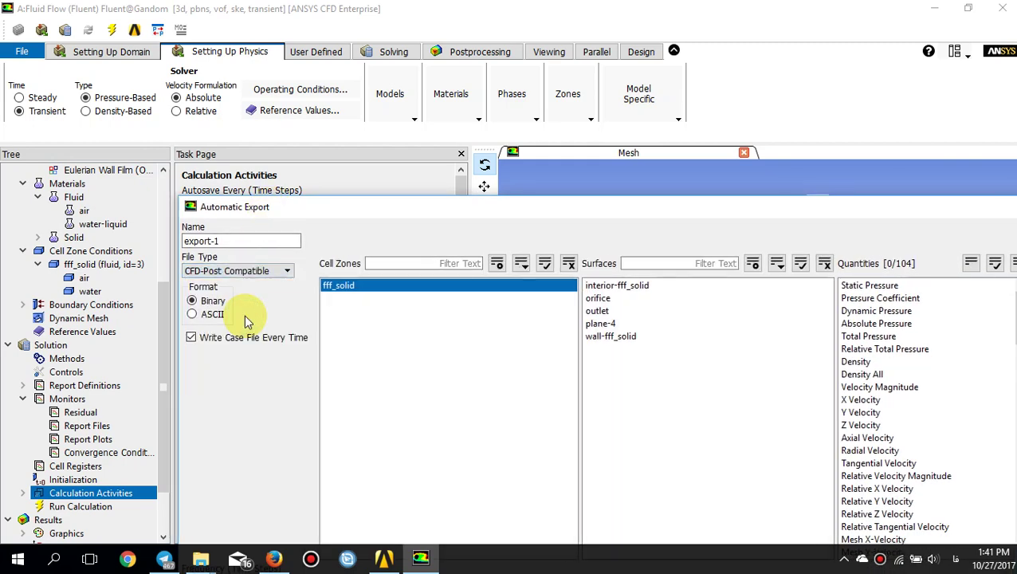
# Step: Add interior-fff_solid, orifice, outlet, plane-4 and wall-fff_solid to the exported surfaces
pyautogui.click(617, 285)
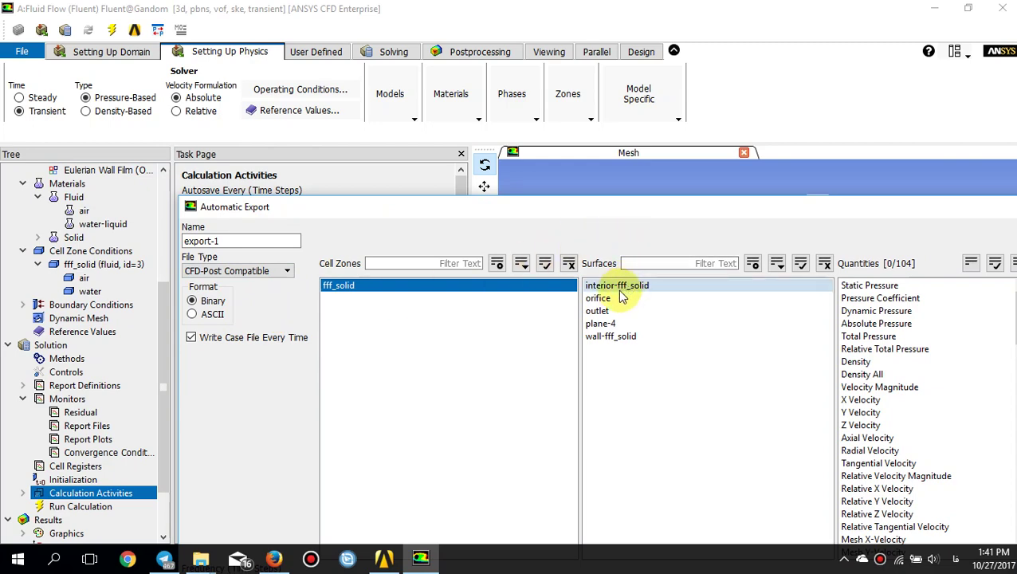
pyautogui.click(598, 298)
pyautogui.click(597, 311)
pyautogui.click(619, 336)
pyautogui.click(618, 323)
pyautogui.moveTo(615, 212); pyautogui.dragTo(482, 171)
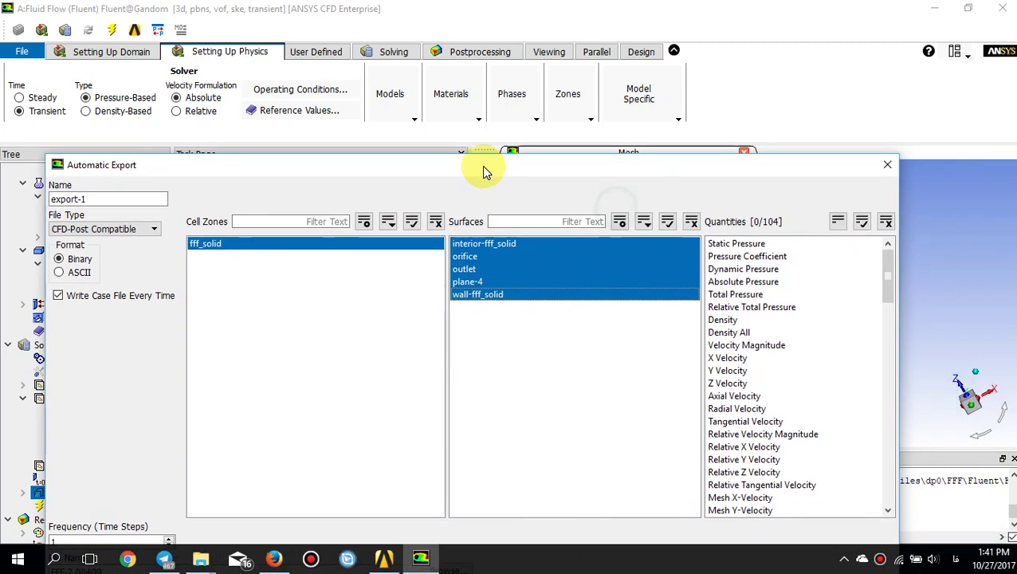
# Step: Export static, dynamic, absolute pressure, pressure coefficient and water volume fraction, then create export-1
pyautogui.click(765, 243)
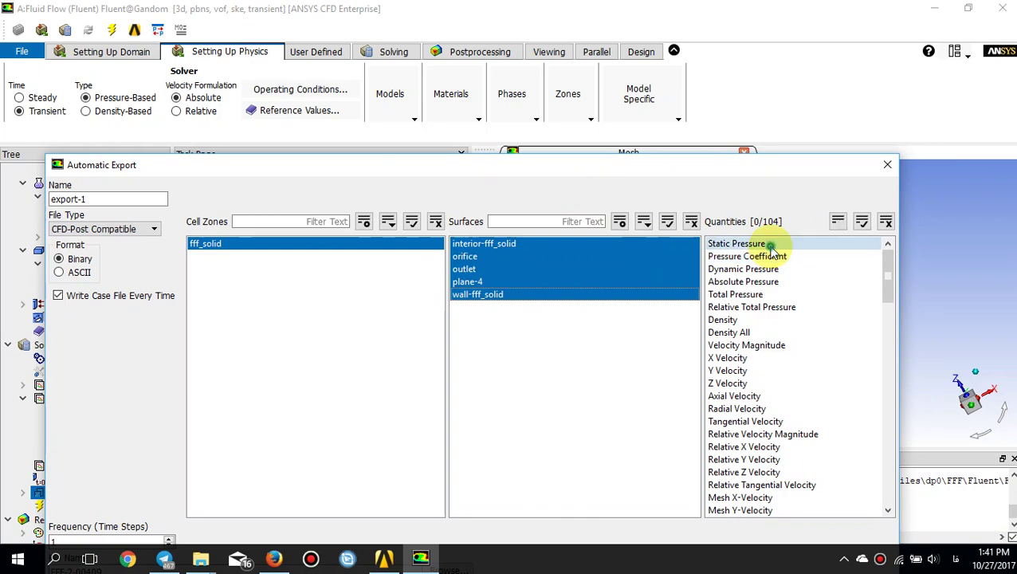
pyautogui.click(771, 256)
pyautogui.click(774, 270)
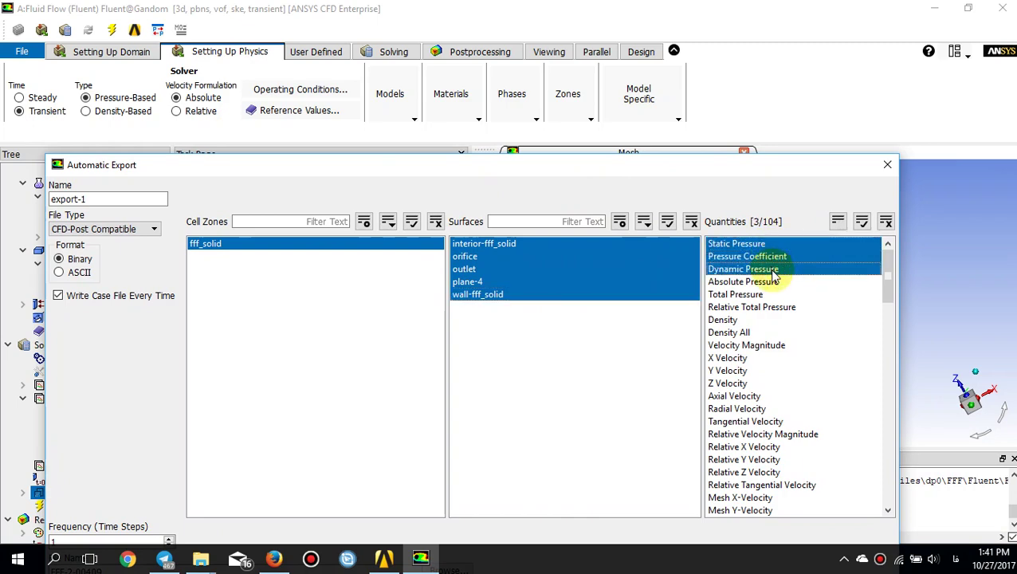
pyautogui.click(773, 282)
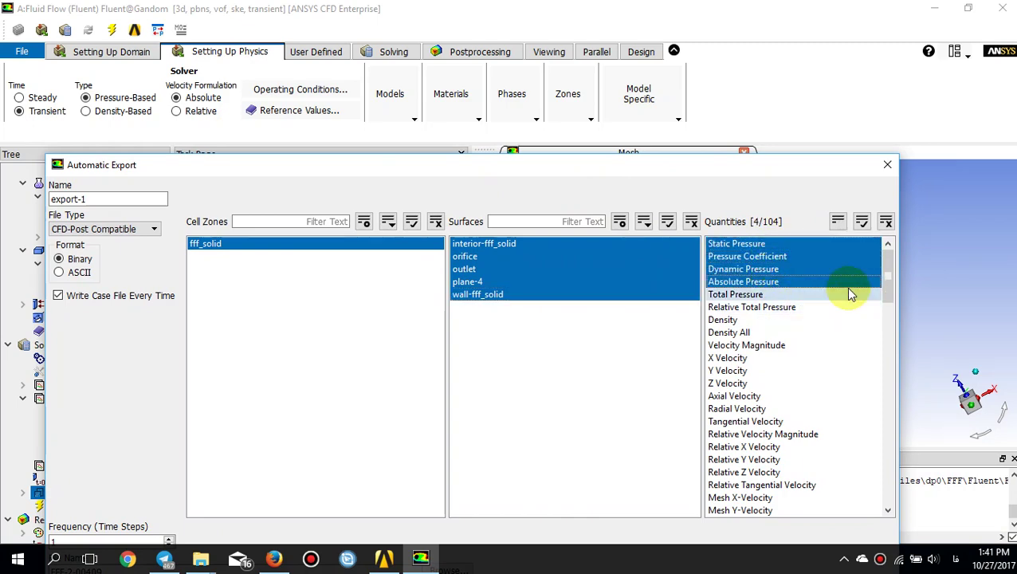
pyautogui.moveTo(887, 285); pyautogui.dragTo(882, 493)
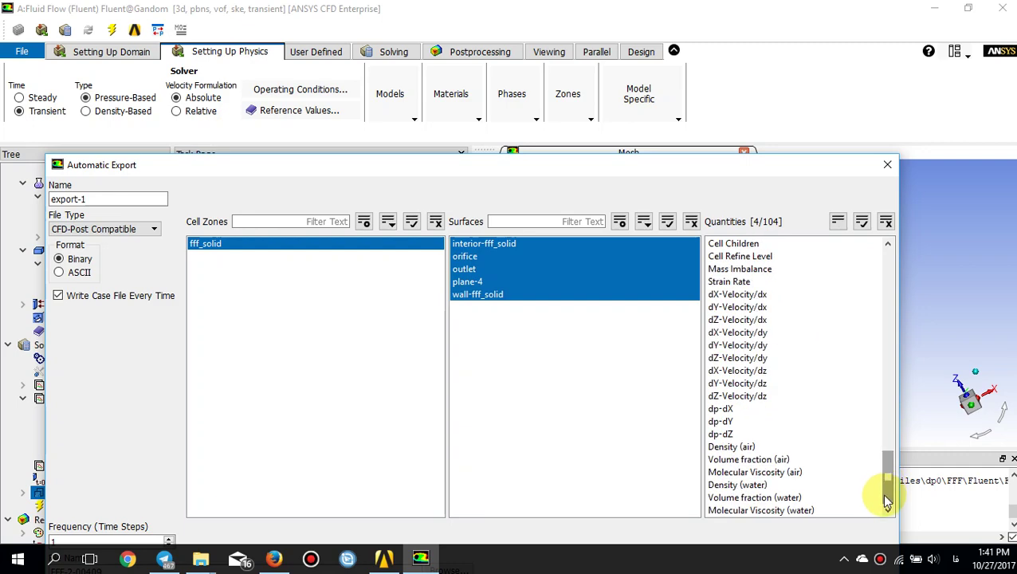
pyautogui.click(811, 496)
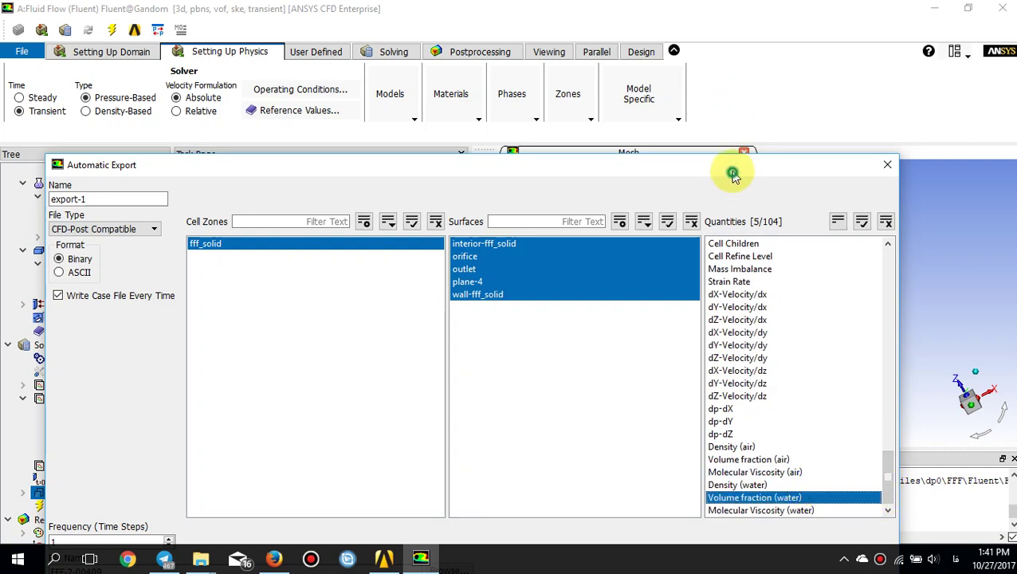
pyautogui.moveTo(731, 171); pyautogui.dragTo(741, 73)
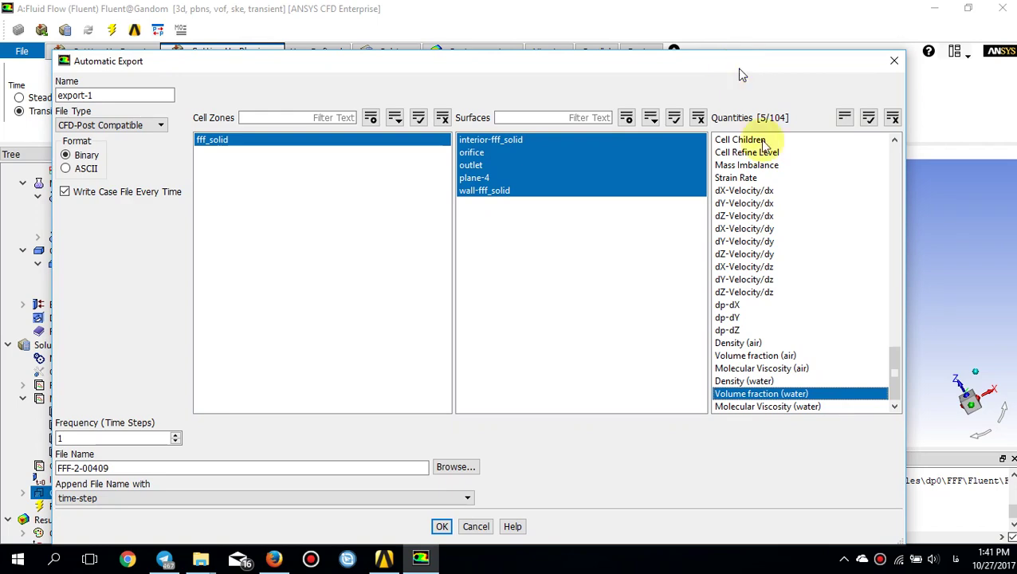
pyautogui.moveTo(806, 79); pyautogui.dragTo(865, 11)
pyautogui.press('Return')
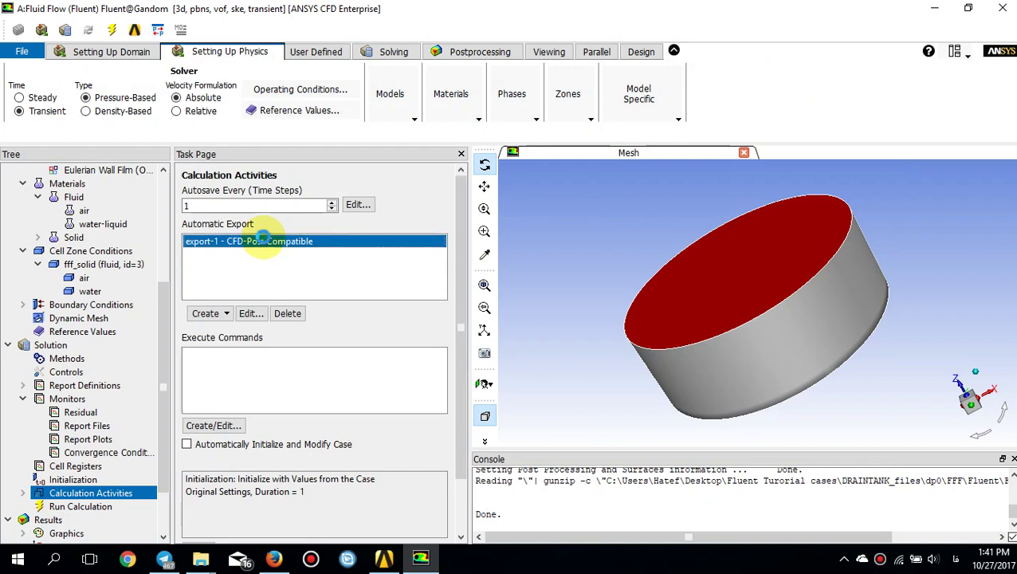
# Step: Reopen export-1 and select all five surfaces for export
pyautogui.doubleClick(265, 243)
pyautogui.click(486, 90)
pyautogui.moveTo(499, 109); pyautogui.dragTo(495, 141)
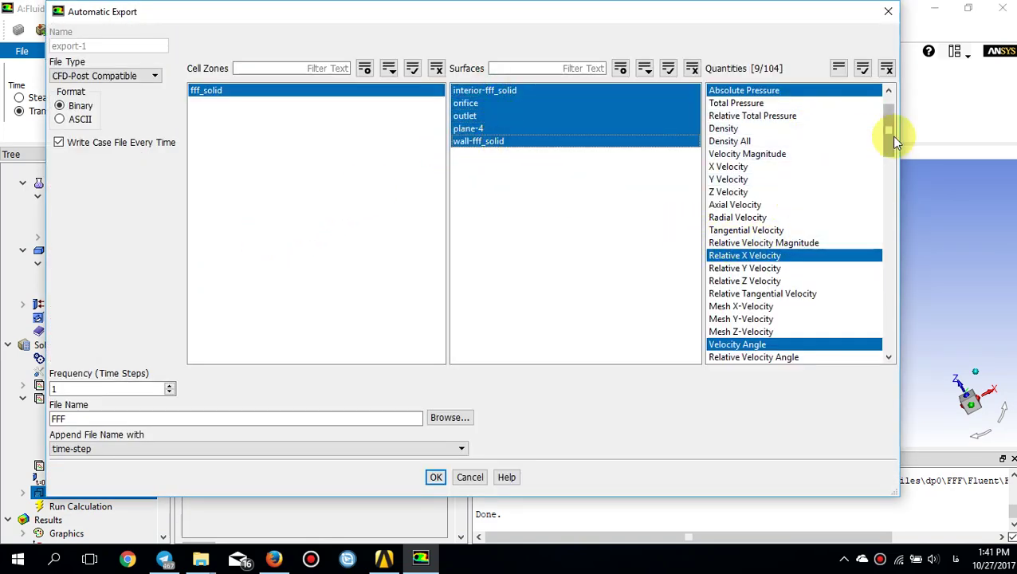
pyautogui.moveTo(892, 134); pyautogui.dragTo(870, 357)
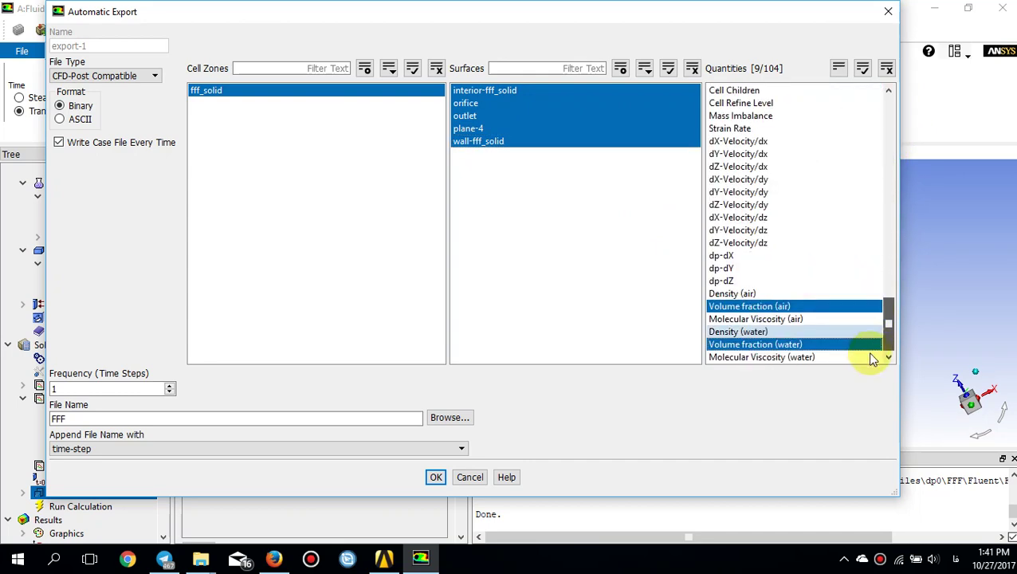
# Step: Close the export settings and review the three report definitions
pyautogui.click(890, 13)
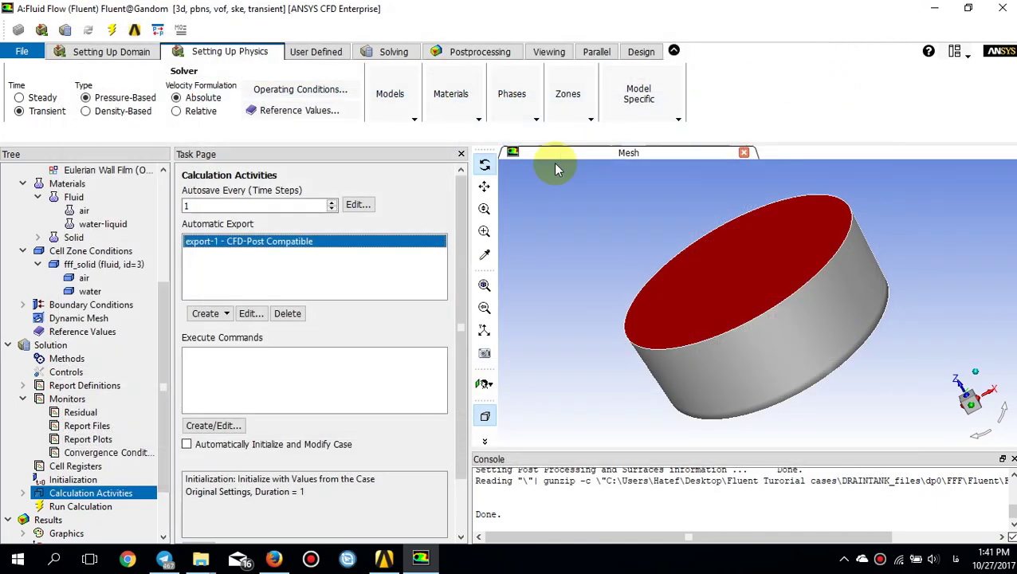
pyautogui.scroll(-1, 203, 387)
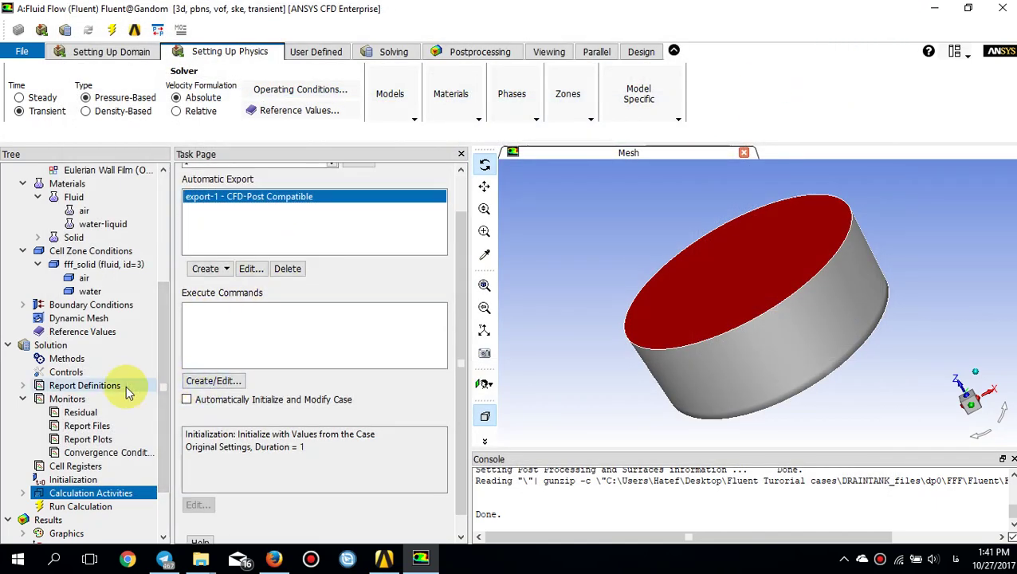
pyautogui.click(23, 399)
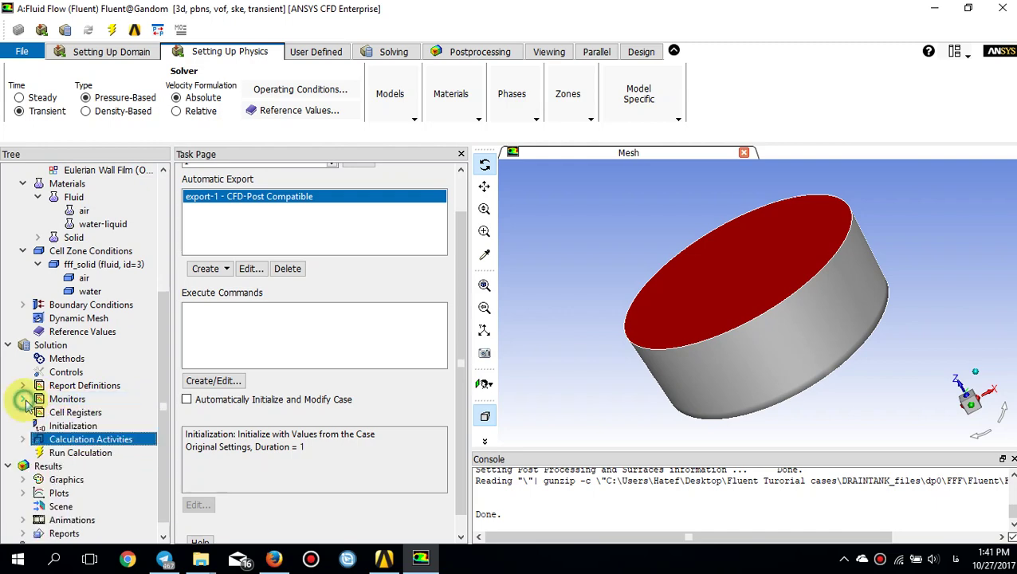
pyautogui.doubleClick(55, 401)
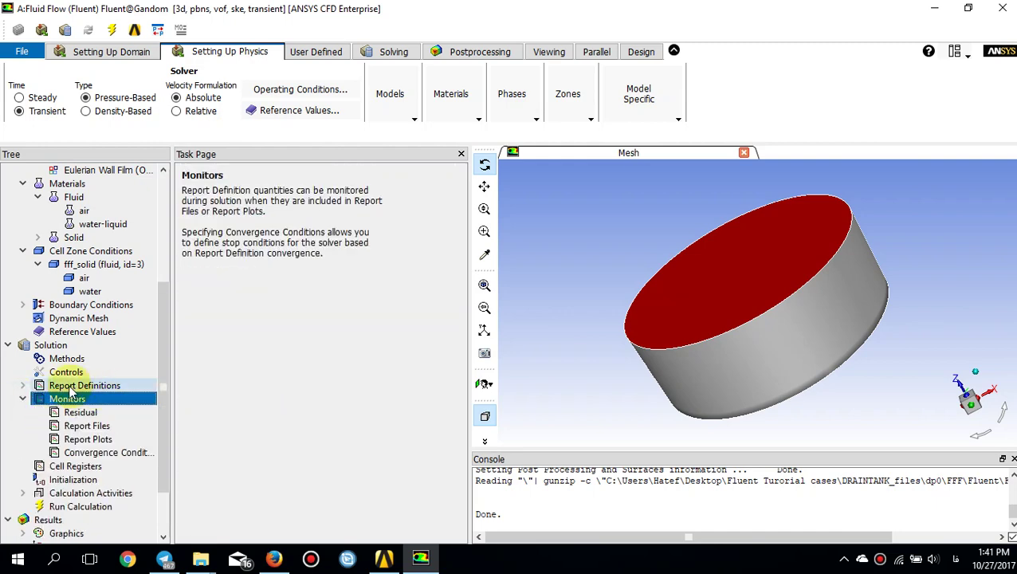
pyautogui.doubleClick(71, 386)
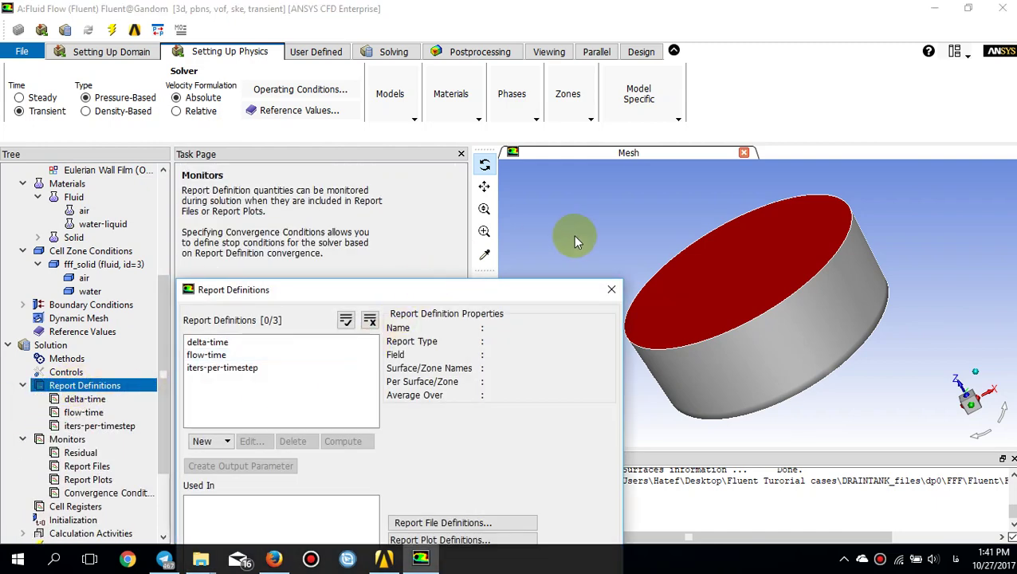
pyautogui.click(607, 286)
pyautogui.moveTo(161, 408); pyautogui.dragTo(165, 432)
# Step: In Solution Initialization, review a patch of water volume fraction 1 on fff_solid
pyautogui.doubleClick(76, 465)
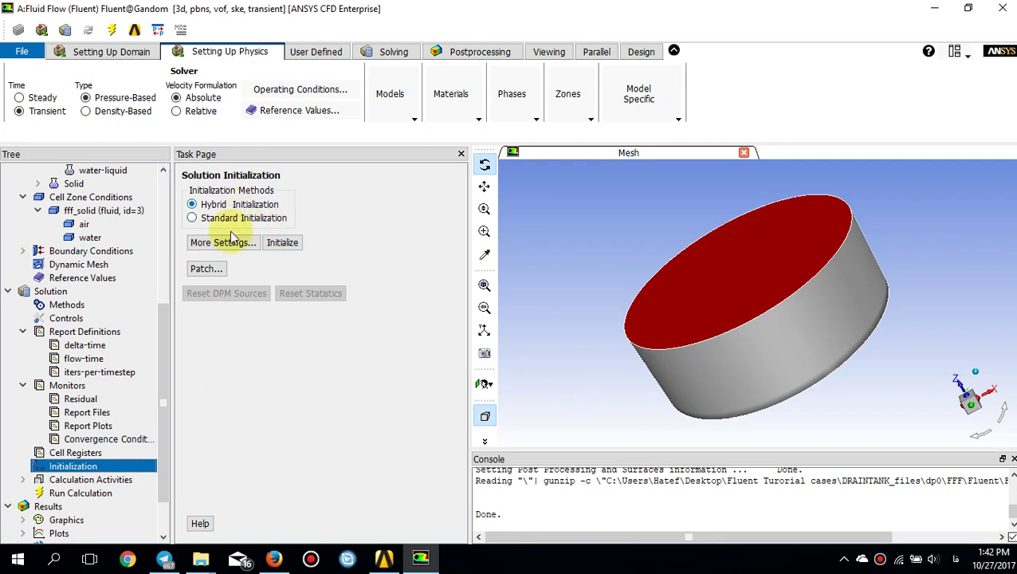
pyautogui.click(206, 269)
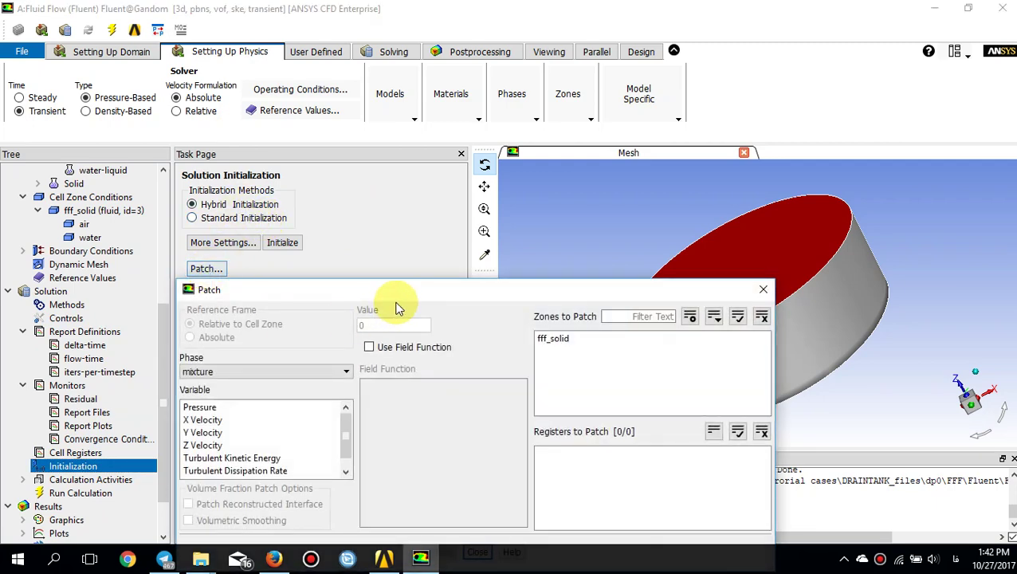
pyautogui.click(251, 267)
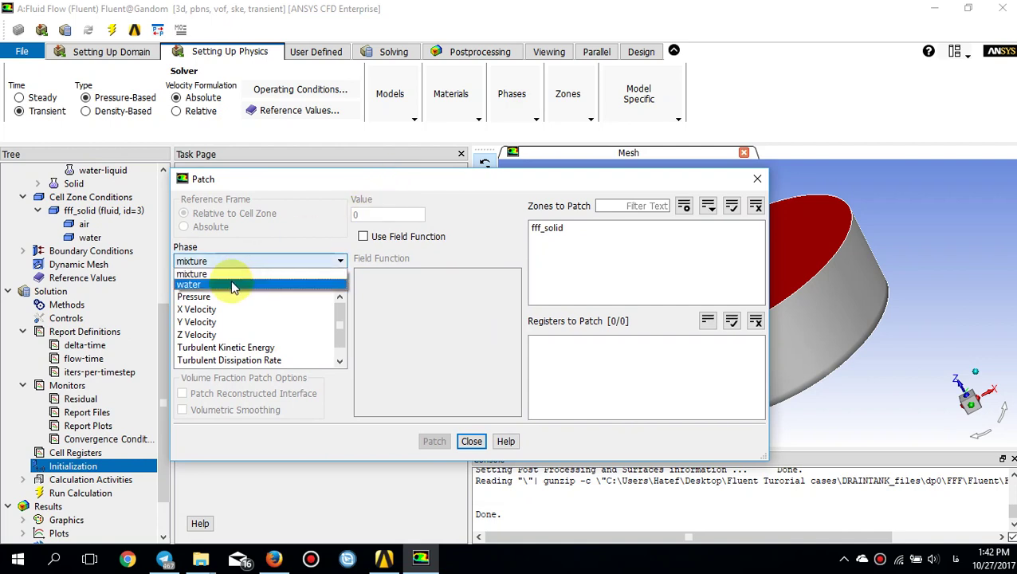
pyautogui.click(230, 280)
pyautogui.click(227, 296)
pyautogui.doubleClick(363, 216)
pyautogui.write('1')
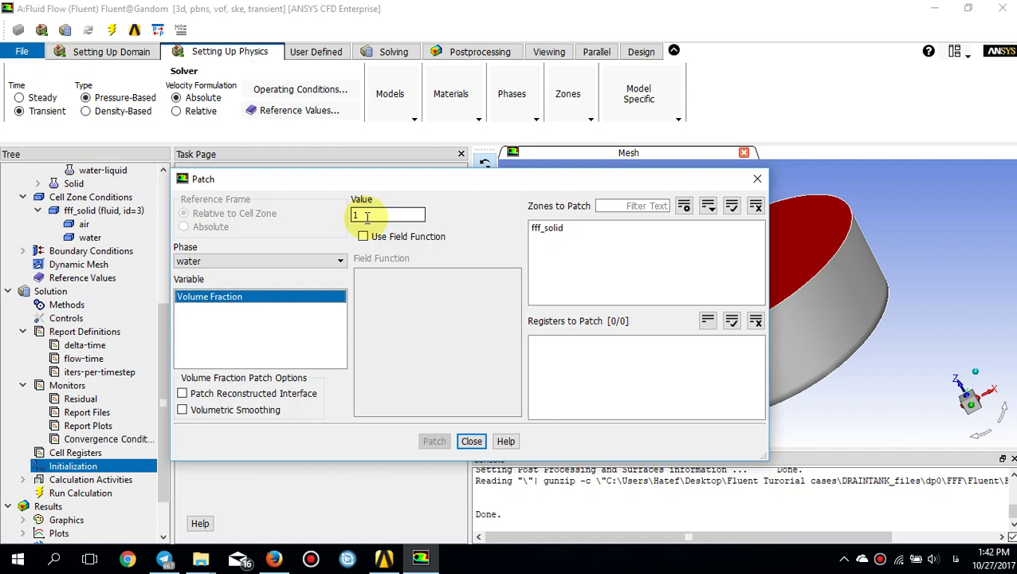
pyautogui.click(590, 227)
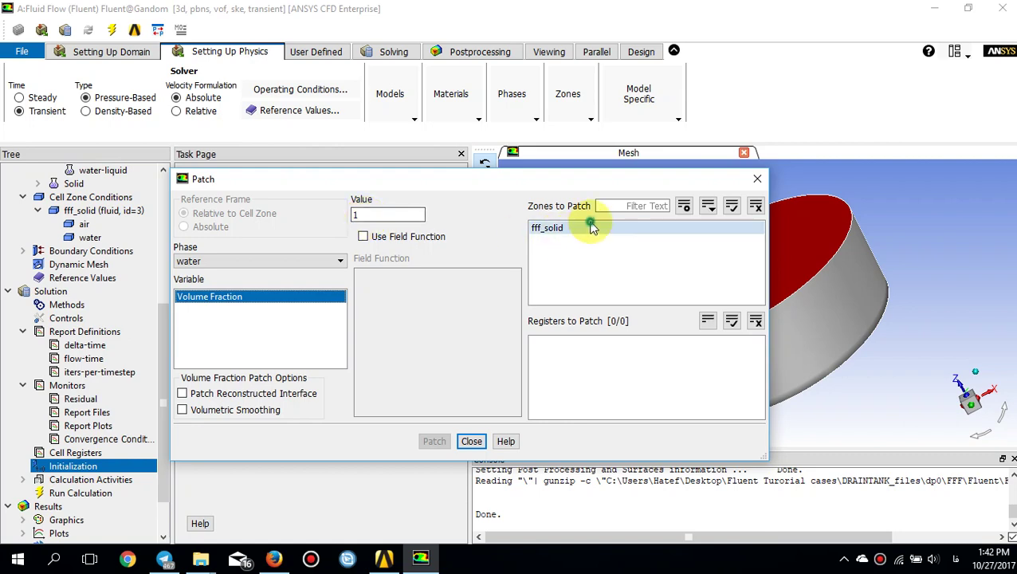
pyautogui.click(759, 180)
pyautogui.click(92, 494)
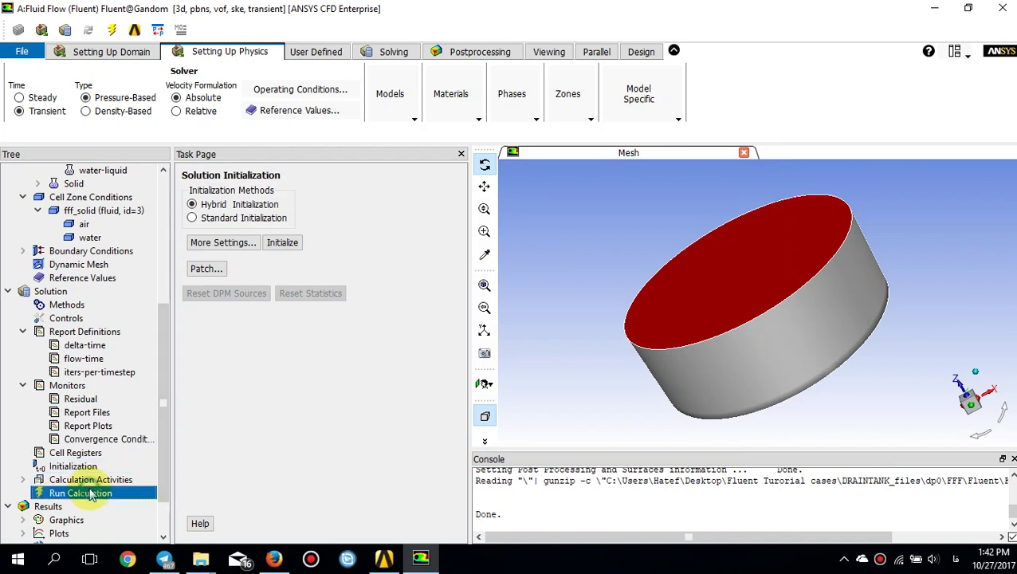
pyautogui.doubleClick(90, 480)
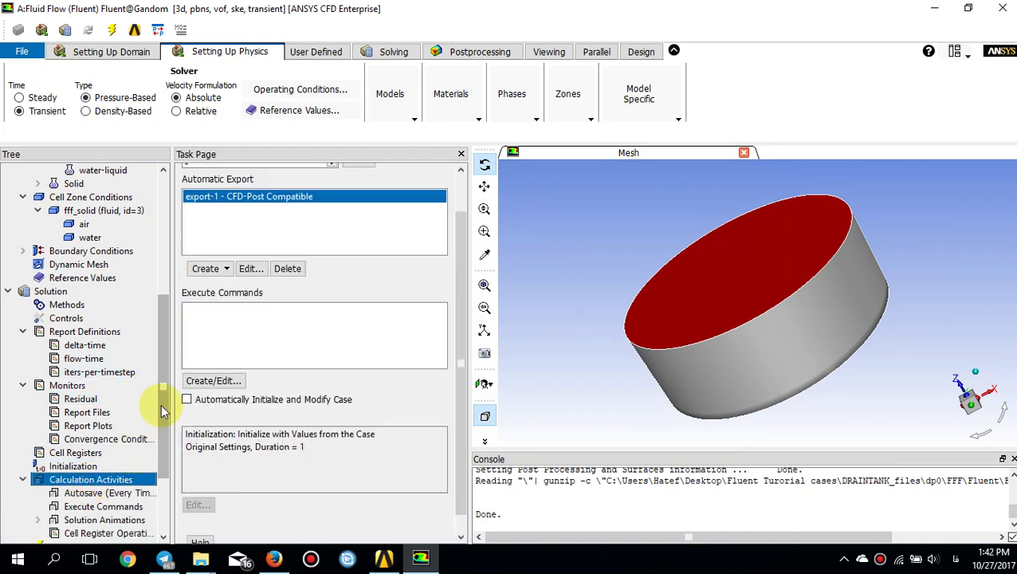
pyautogui.scroll(-2, 160, 403)
pyautogui.click(115, 451)
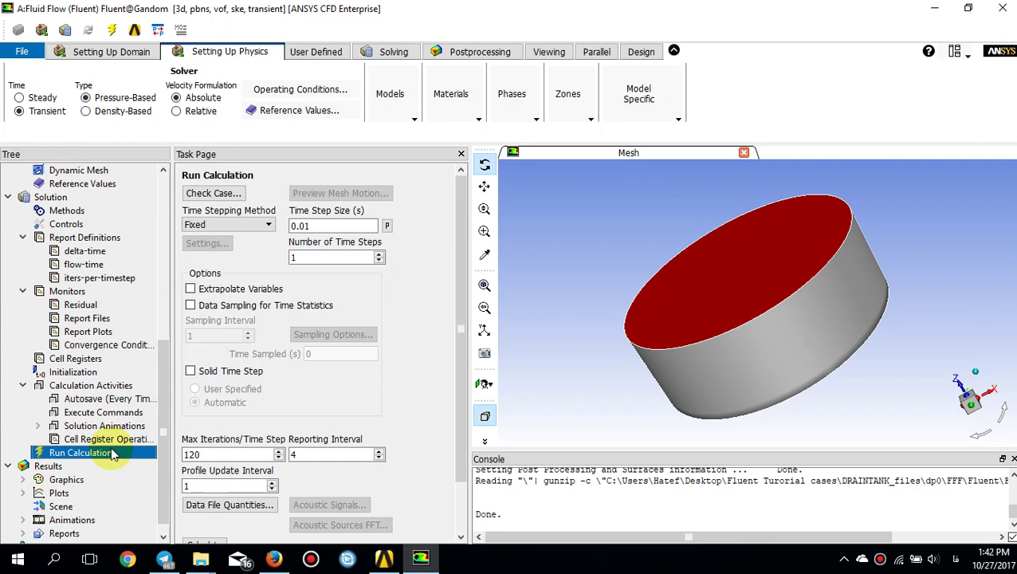
pyautogui.click(311, 225)
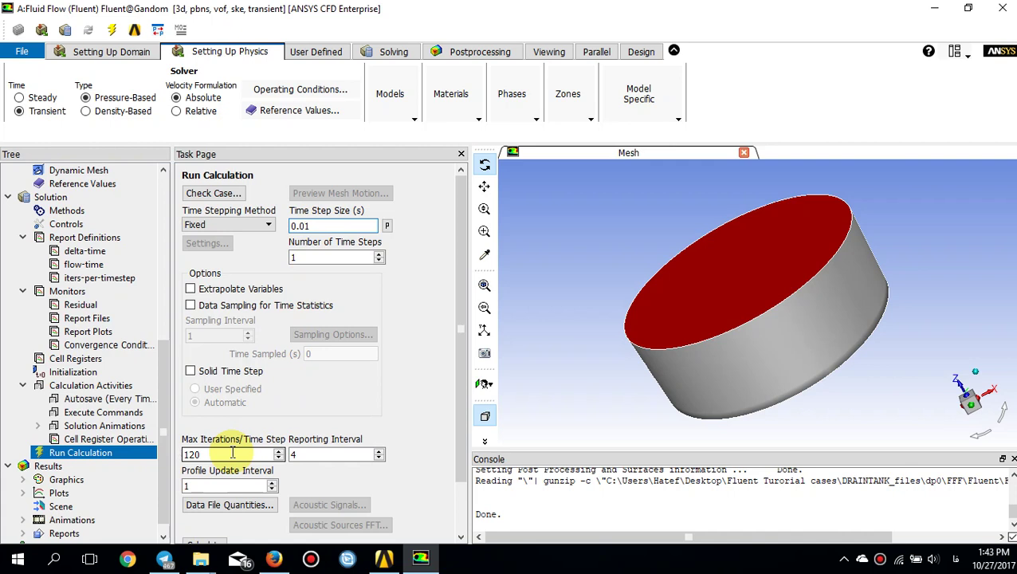
pyautogui.press('BackSpace')
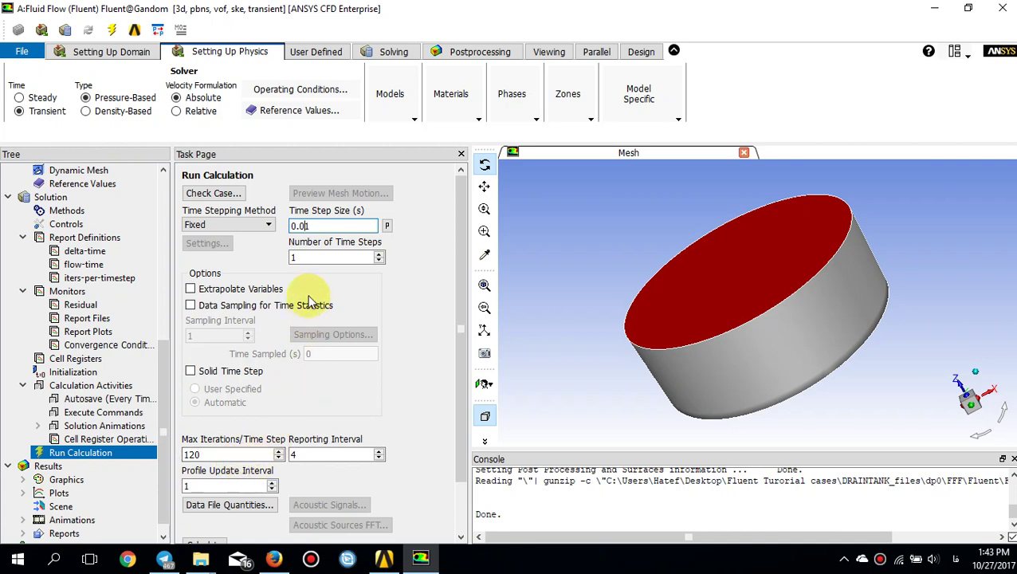
pyautogui.doubleClick(308, 258)
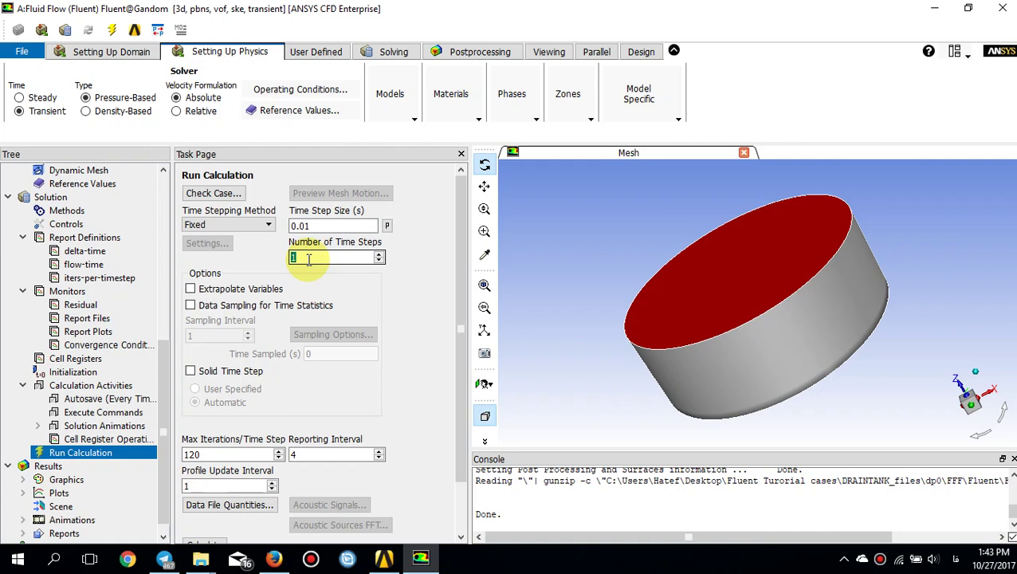
pyautogui.moveTo(458, 306)
pyautogui.mouseDown()
pyautogui.moveTo(458, 351)
pyautogui.moveTo(461, 324)
pyautogui.mouseUp()
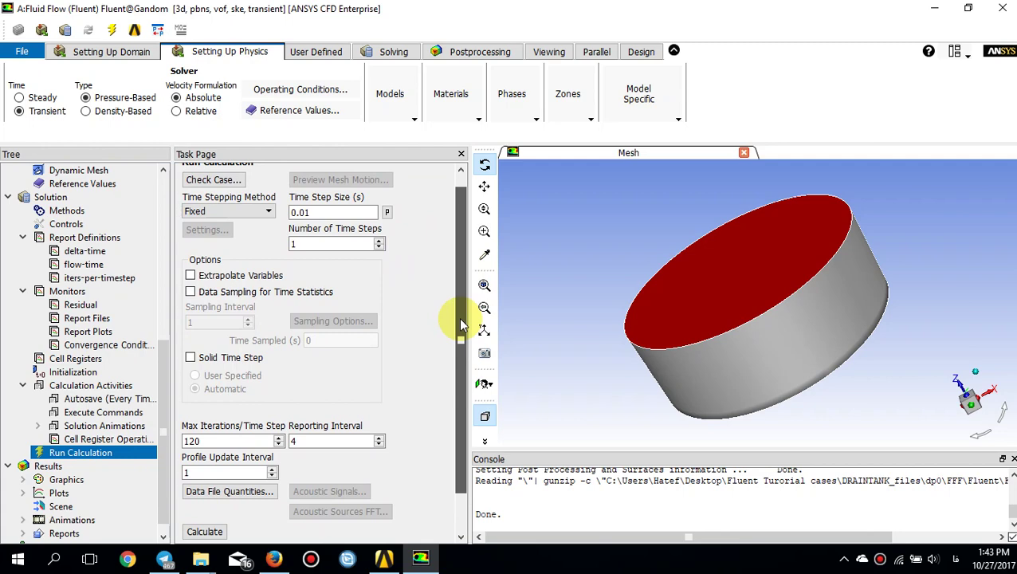
pyautogui.moveTo(460, 325)
pyautogui.mouseDown()
pyautogui.moveTo(462, 384)
pyautogui.moveTo(465, 311)
pyautogui.moveTo(462, 341)
pyautogui.mouseUp()
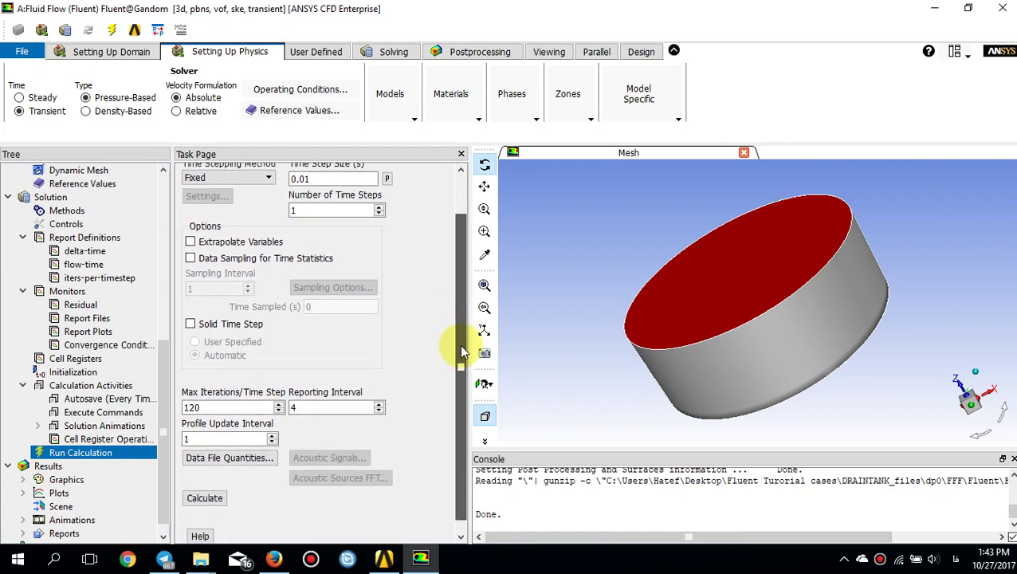
# Step: Run the one-step transient calculation and acknowledge its completion
pyautogui.click(200, 499)
pyautogui.click(308, 372)
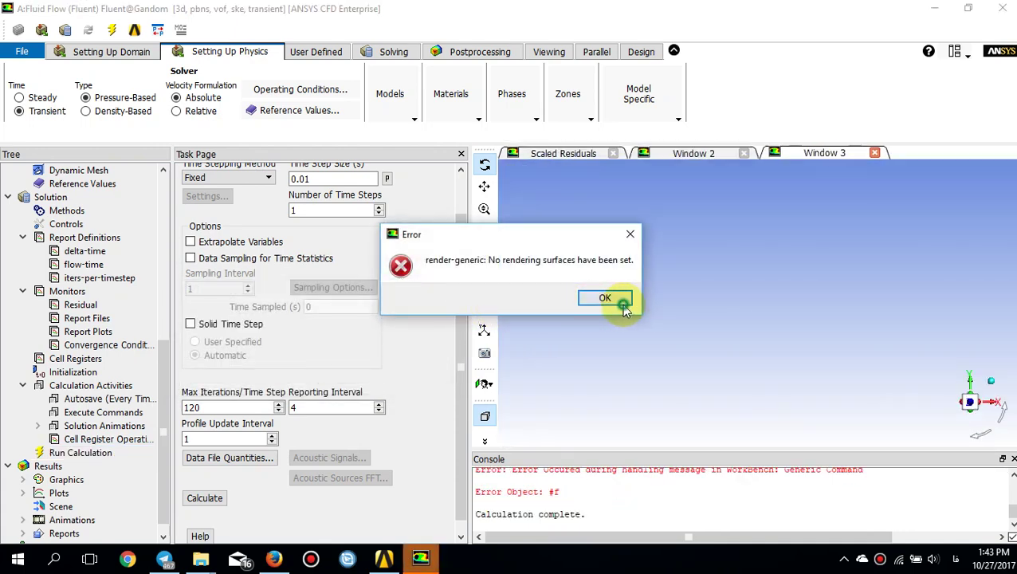
pyautogui.click(622, 304)
pyautogui.click(527, 296)
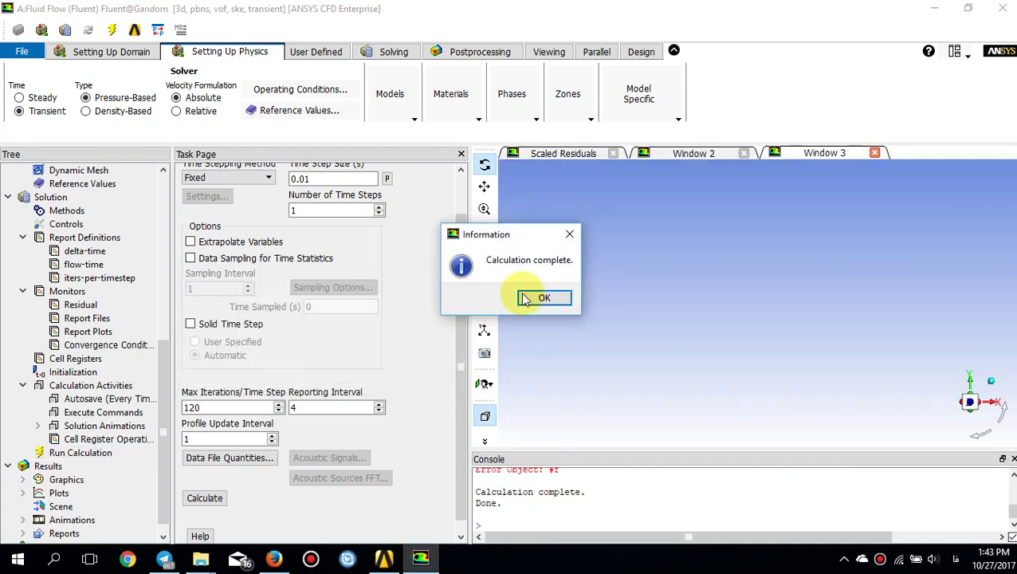
# Step: Close the Window 2 and Window 3 graphics views and quit Fluent
pyautogui.click(744, 154)
pyautogui.click(830, 155)
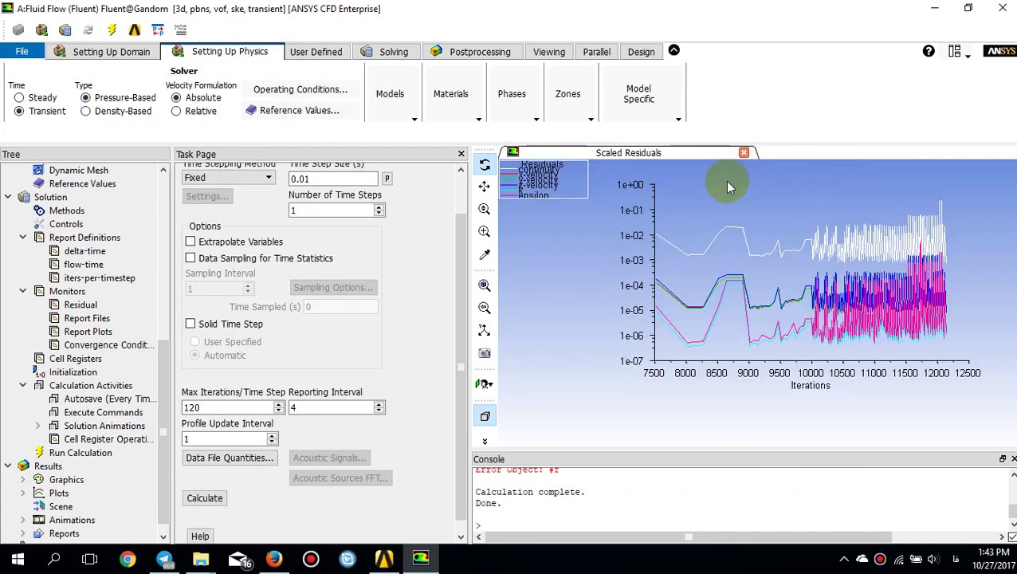
pyautogui.click(997, 10)
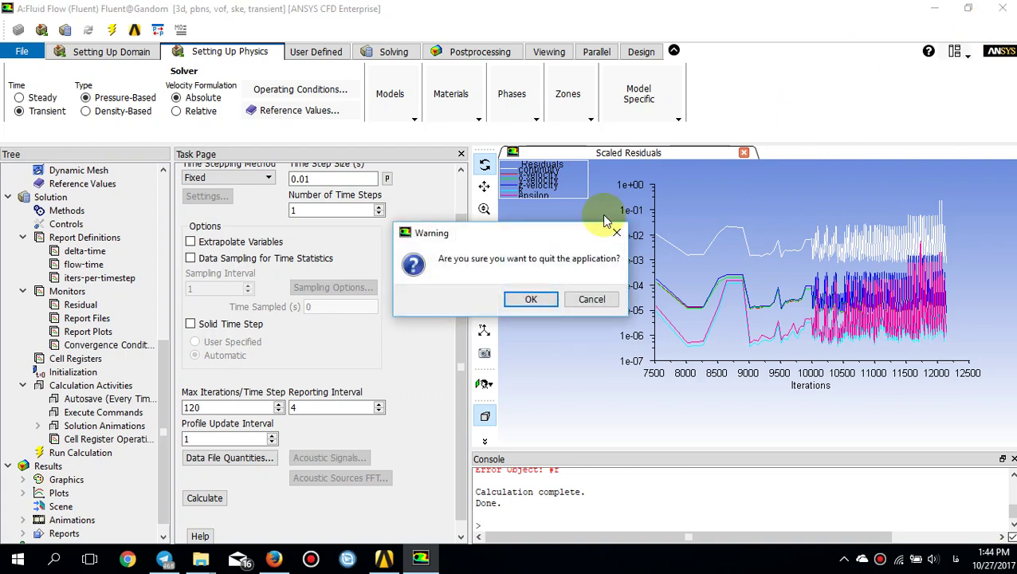
# Step: Confirm quitting Fluent and open the Results cell in CFD-Post
pyautogui.click(531, 307)
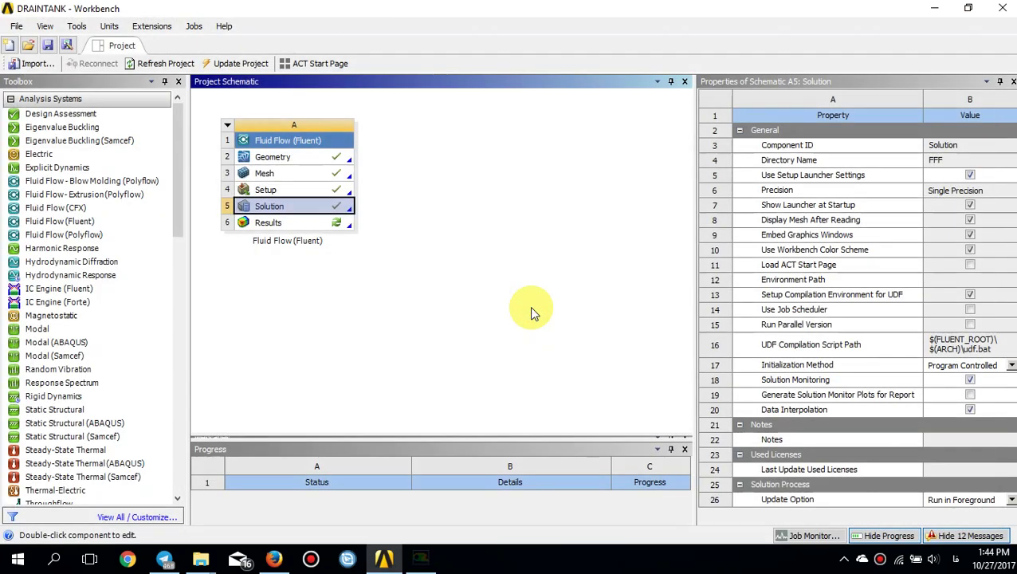
pyautogui.doubleClick(281, 225)
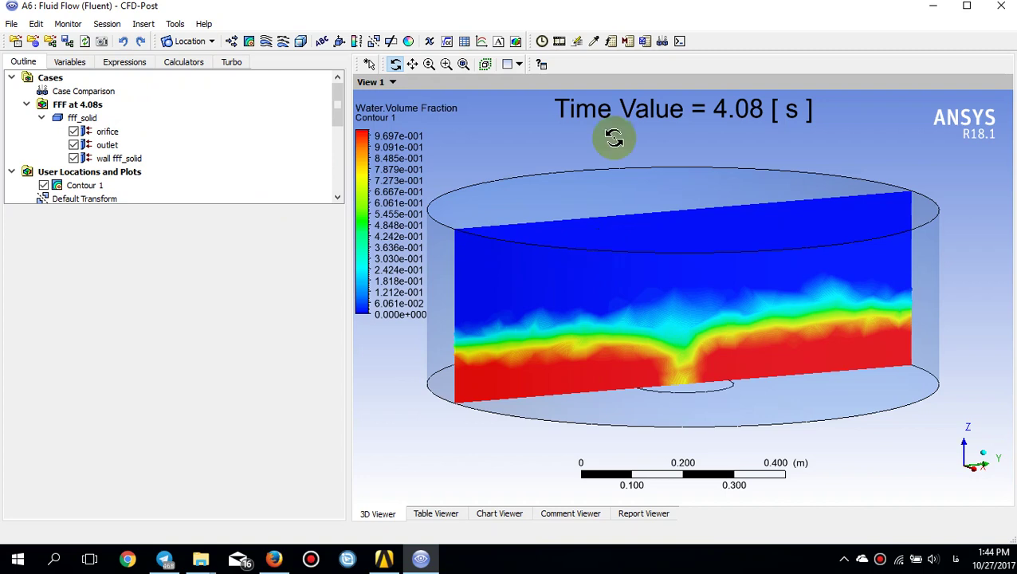
pyautogui.click(167, 41)
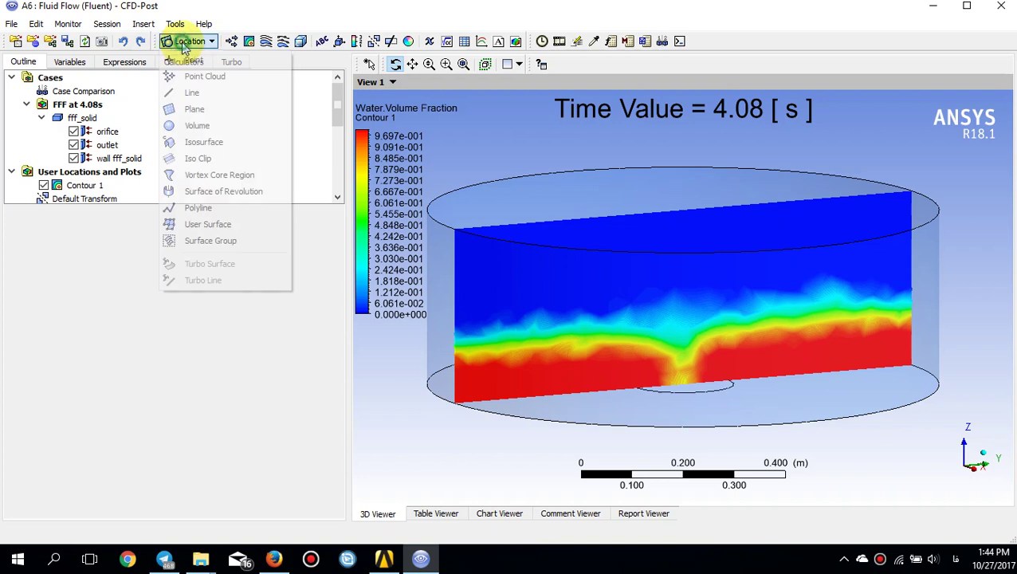
# Step: Insert Plane 2 defined as a ZX plane at Y = 0 and apply it
pyautogui.click(195, 109)
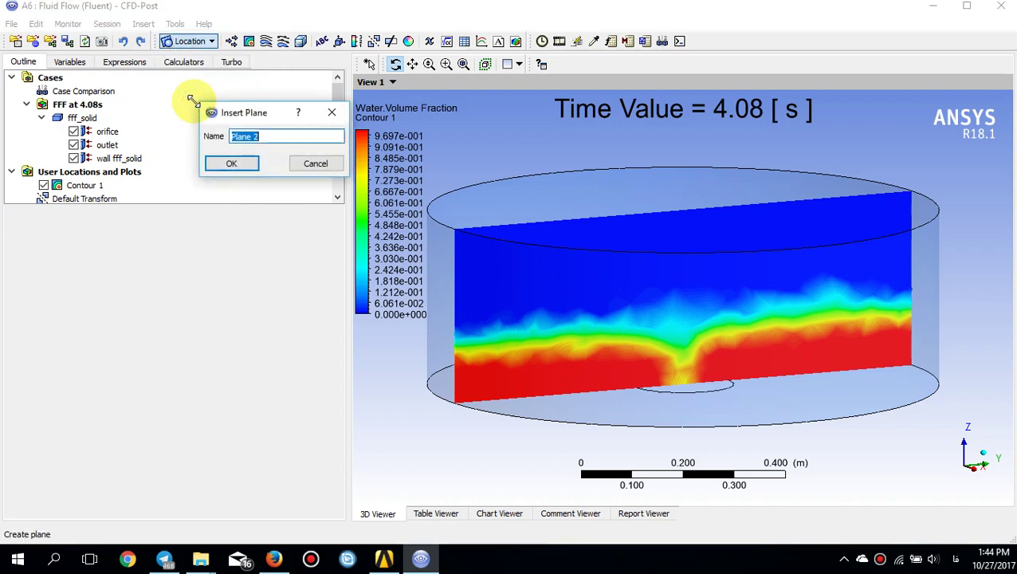
pyautogui.click(238, 162)
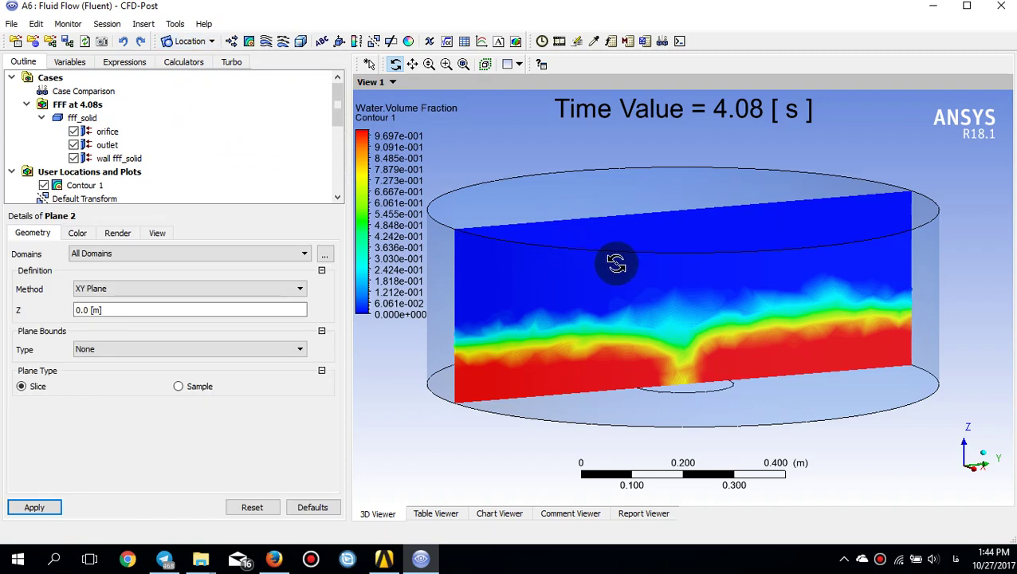
pyautogui.moveTo(593, 261); pyautogui.dragTo(605, 287)
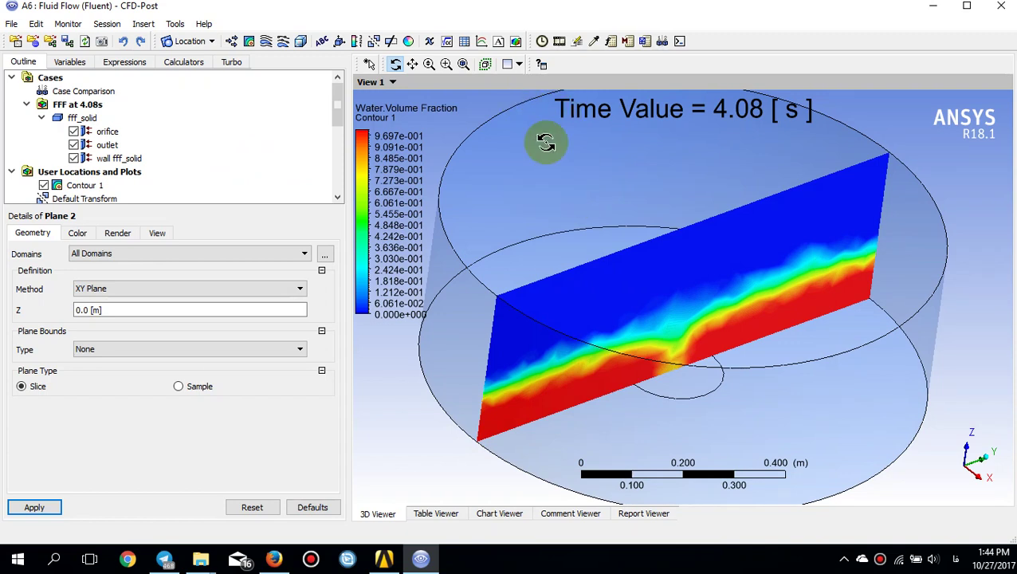
pyautogui.click(255, 292)
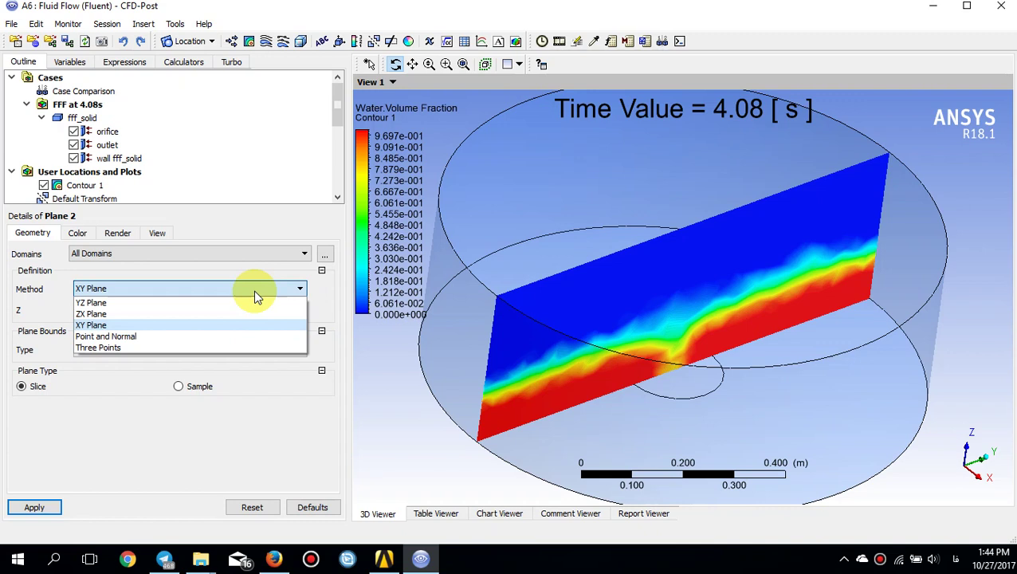
pyautogui.click(227, 313)
pyautogui.click(215, 311)
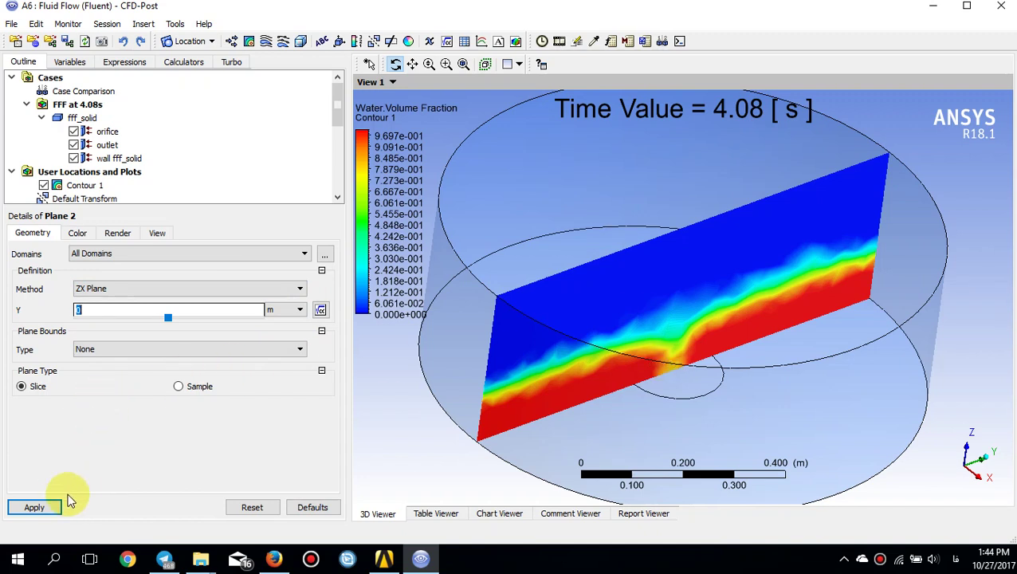
pyautogui.click(34, 507)
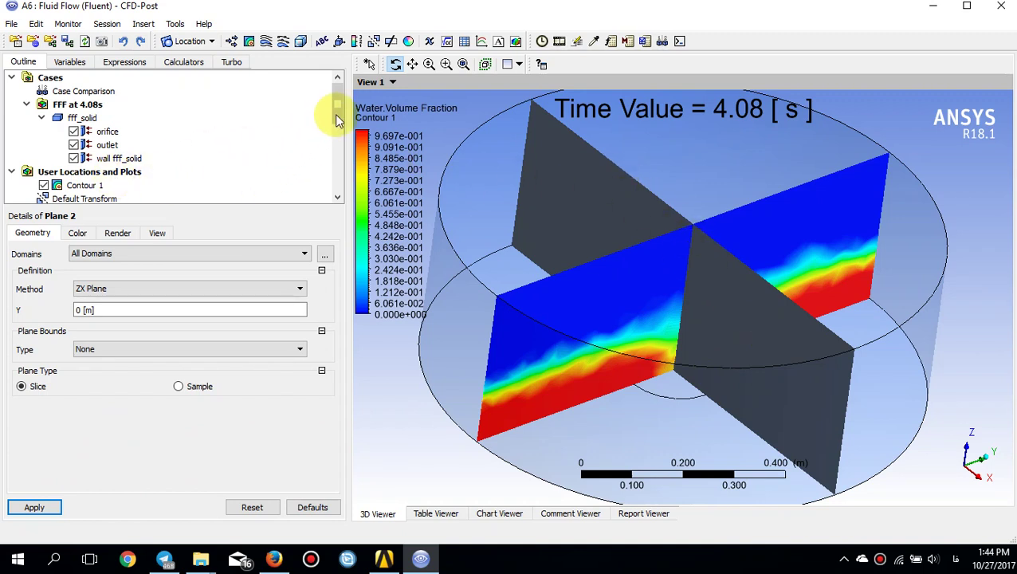
pyautogui.moveTo(337, 120); pyautogui.dragTo(334, 169)
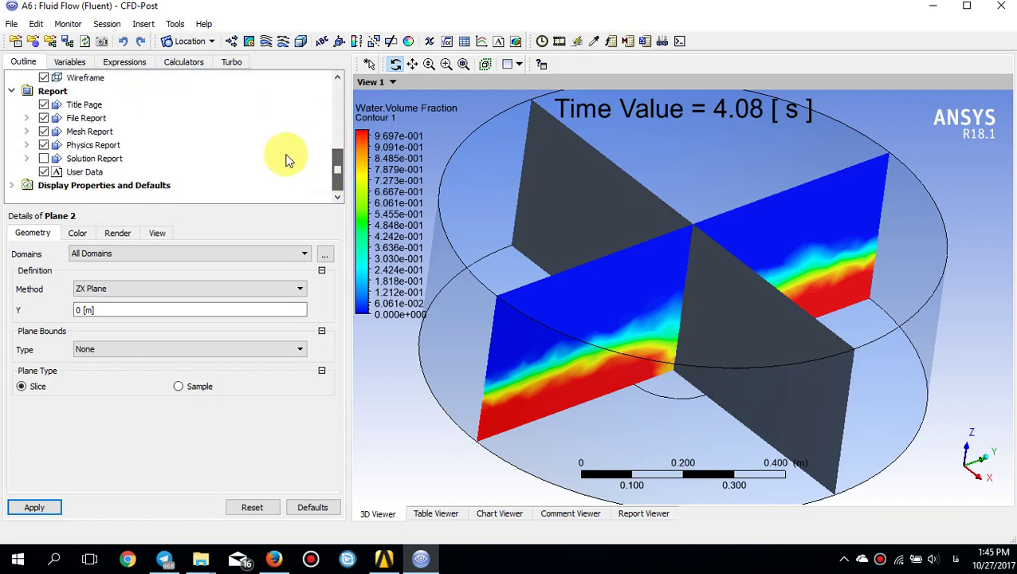
# Step: Create Contour 2 of Water.Volume Fraction on Plane 2 with 20 levels
pyautogui.click(248, 41)
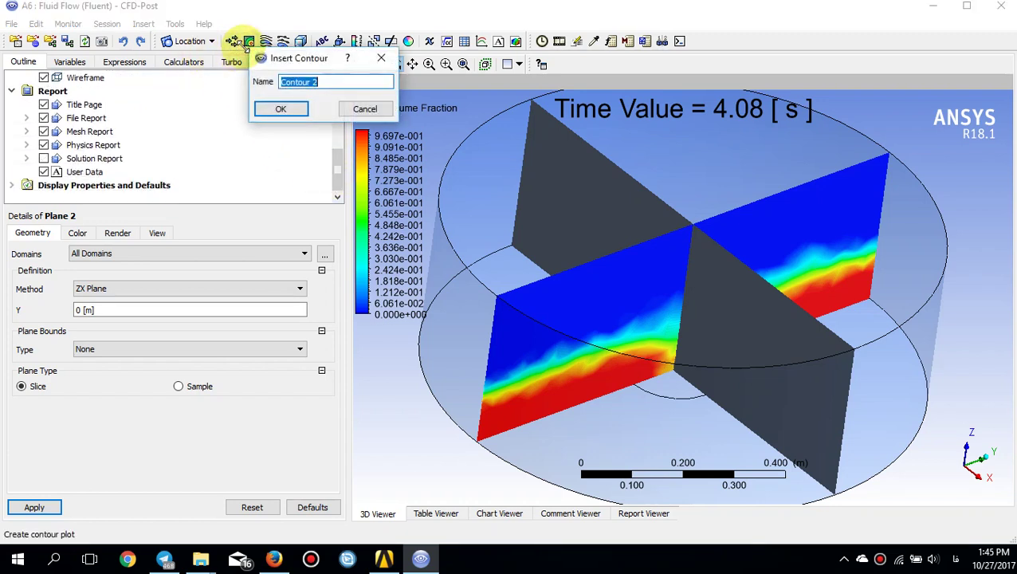
pyautogui.click(276, 110)
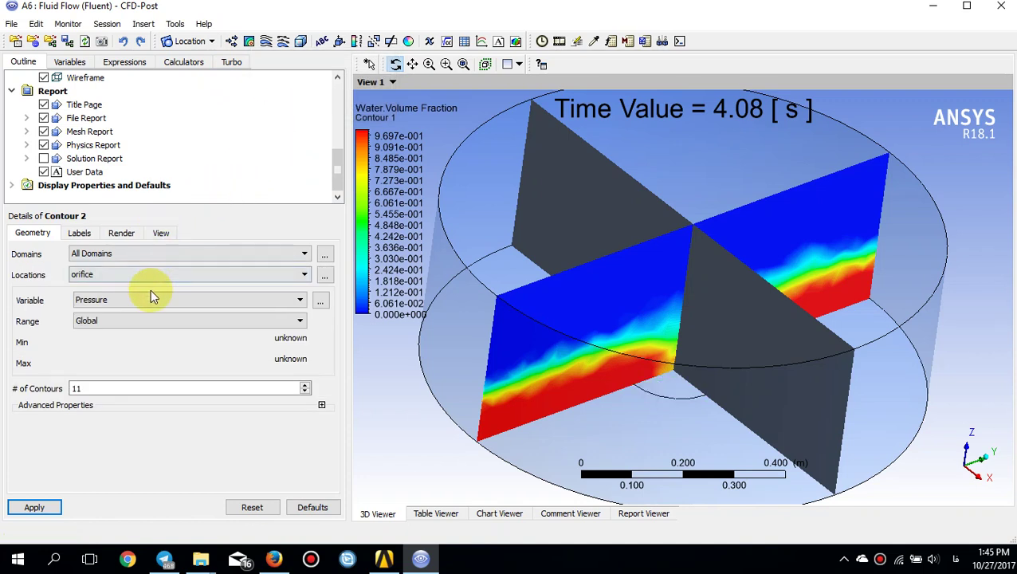
pyautogui.click(121, 274)
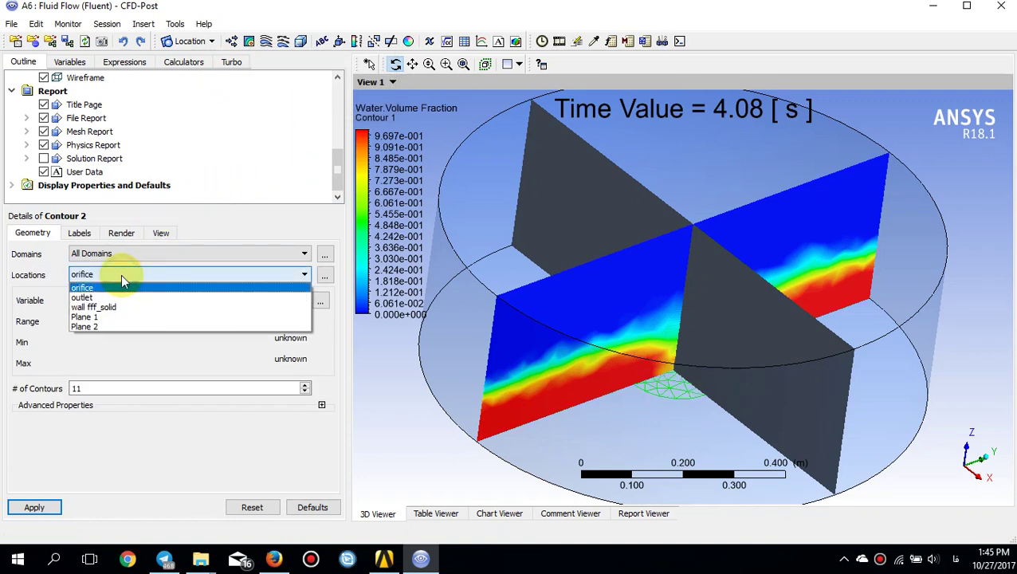
pyautogui.click(107, 328)
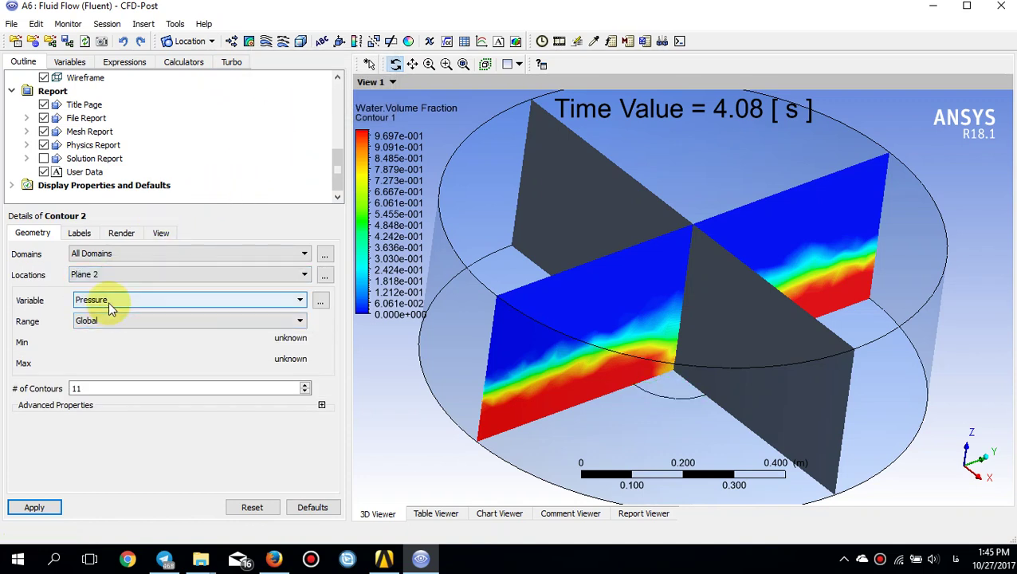
pyautogui.click(108, 303)
pyautogui.scroll(-5, 145, 344)
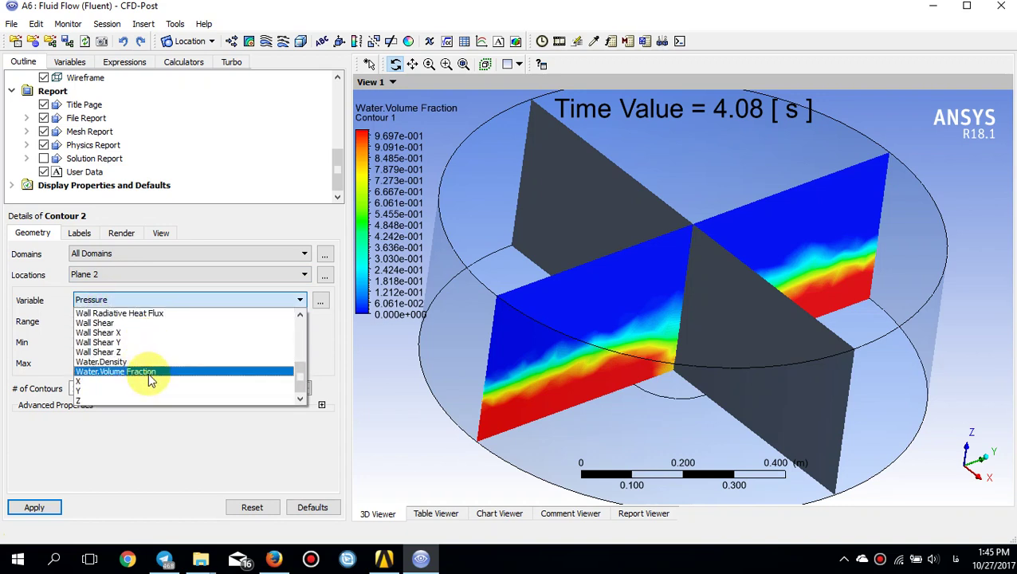
pyautogui.click(150, 373)
pyautogui.doubleClick(113, 389)
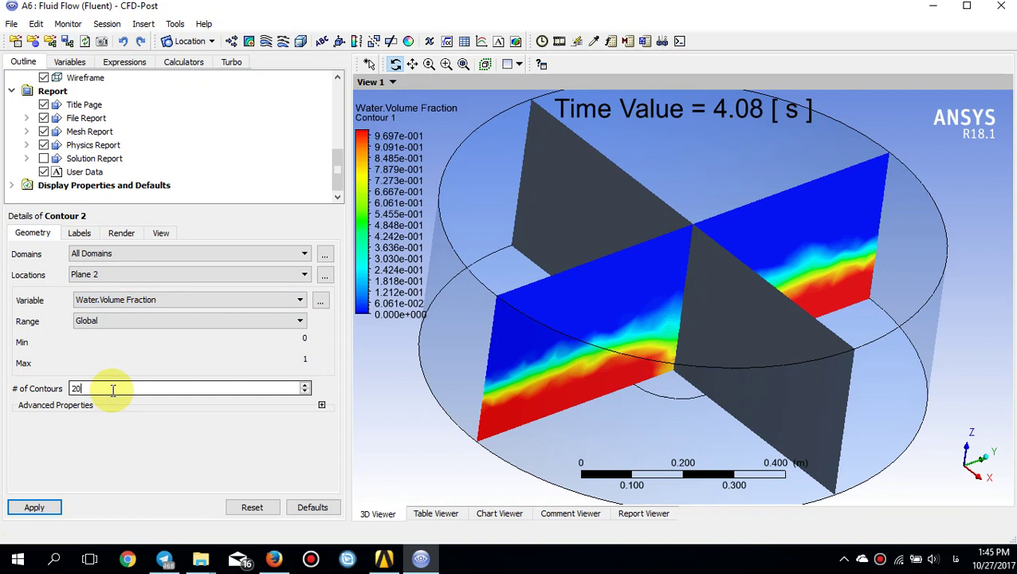
pyautogui.click(35, 507)
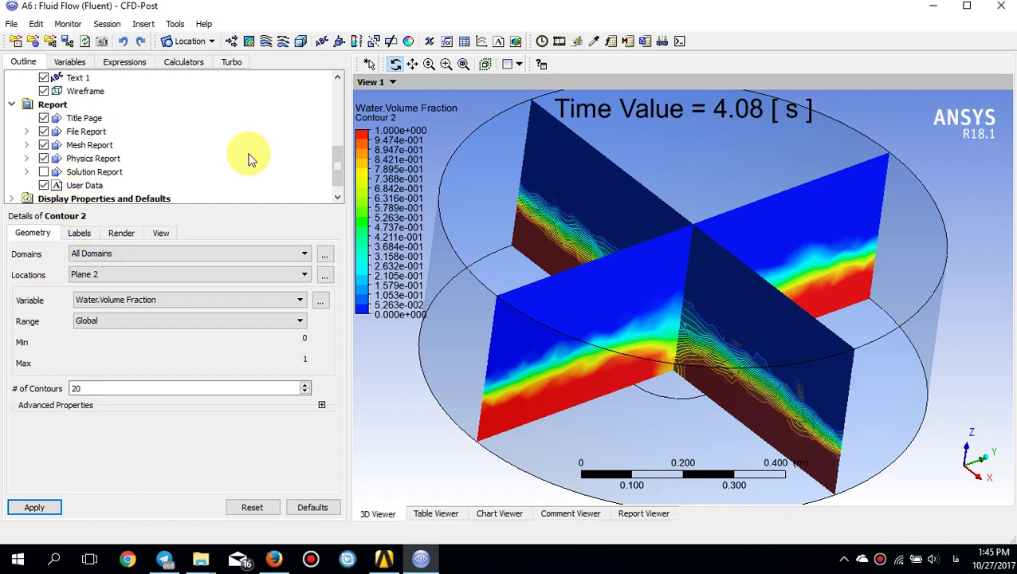
pyautogui.moveTo(338, 175); pyautogui.dragTo(337, 146)
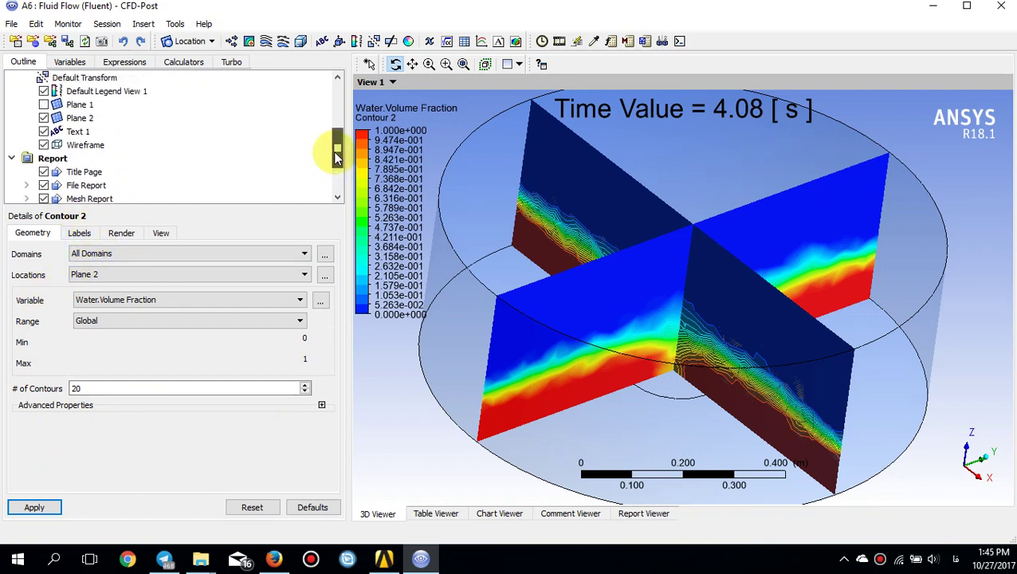
# Step: Hide the Plane 2 surface, turn off Contour 2's contour lines, and view side-on
pyautogui.click(44, 118)
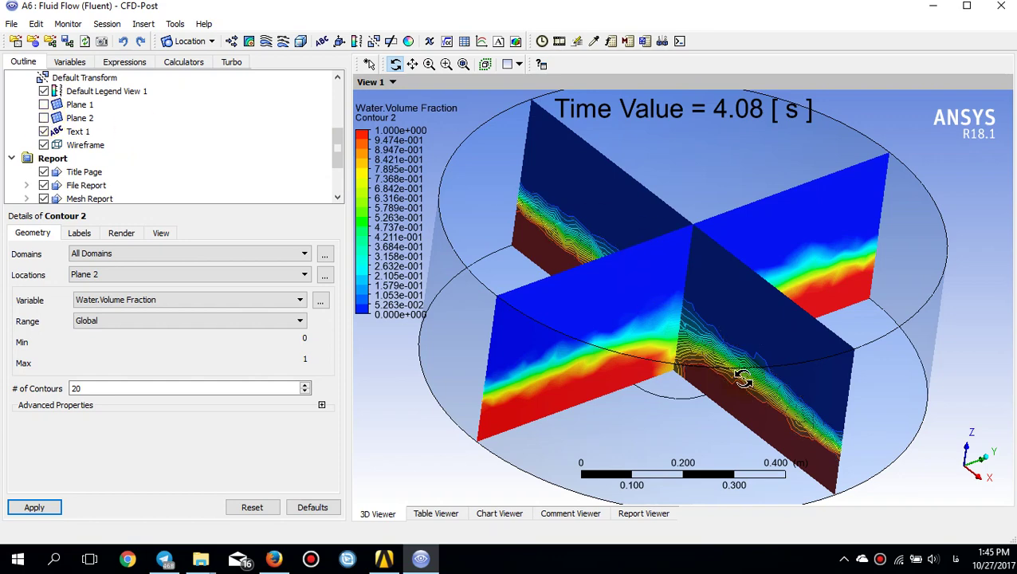
pyautogui.moveTo(742, 378); pyautogui.dragTo(705, 365)
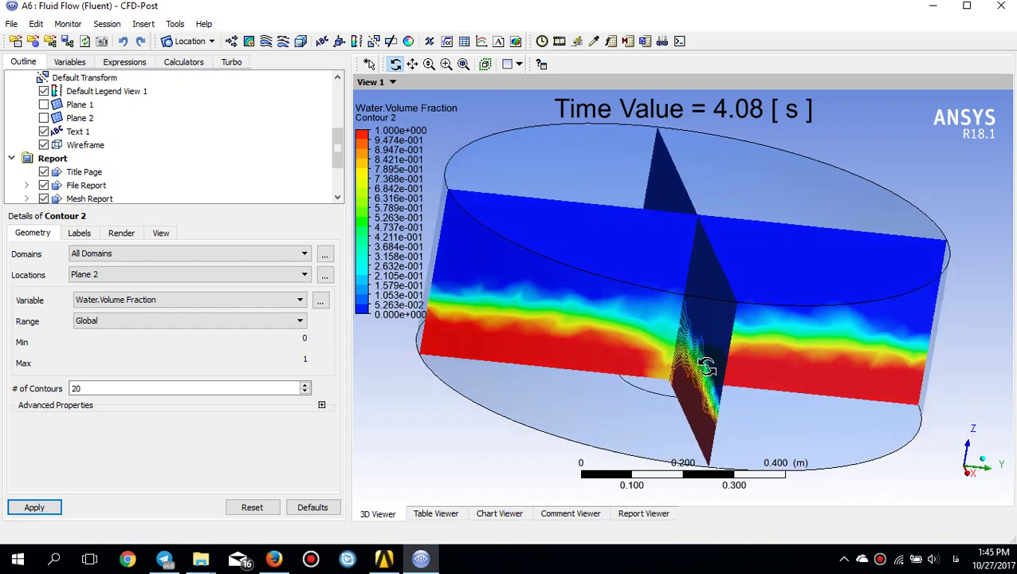
pyautogui.click(78, 233)
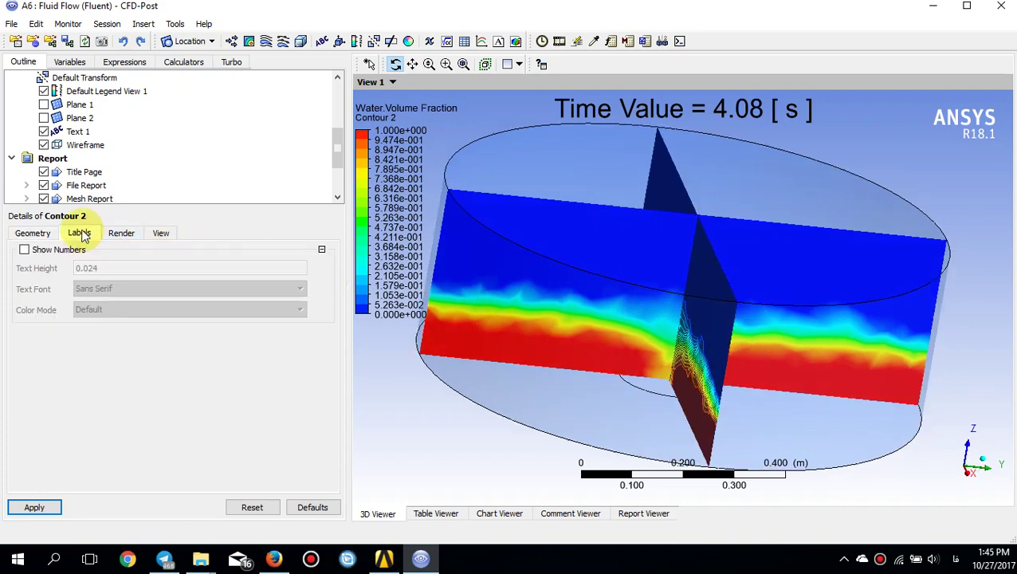
pyautogui.click(121, 232)
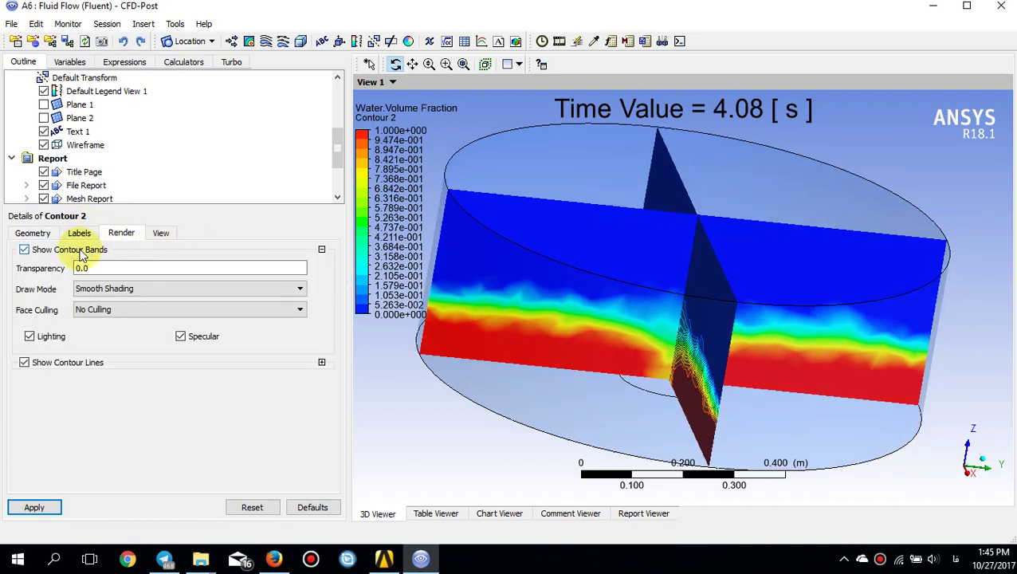
pyautogui.click(25, 363)
pyautogui.click(34, 505)
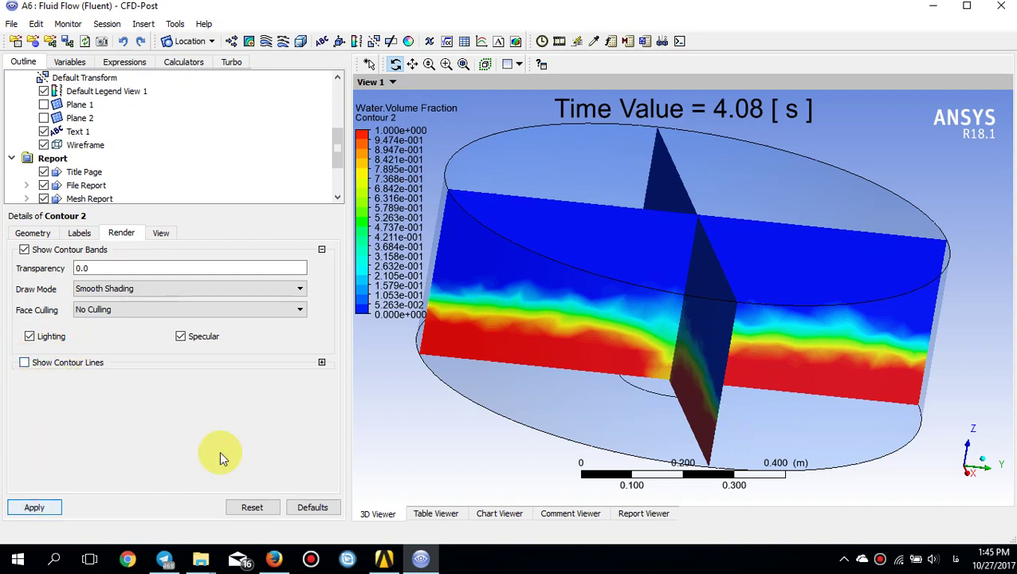
pyautogui.moveTo(608, 386); pyautogui.dragTo(534, 372)
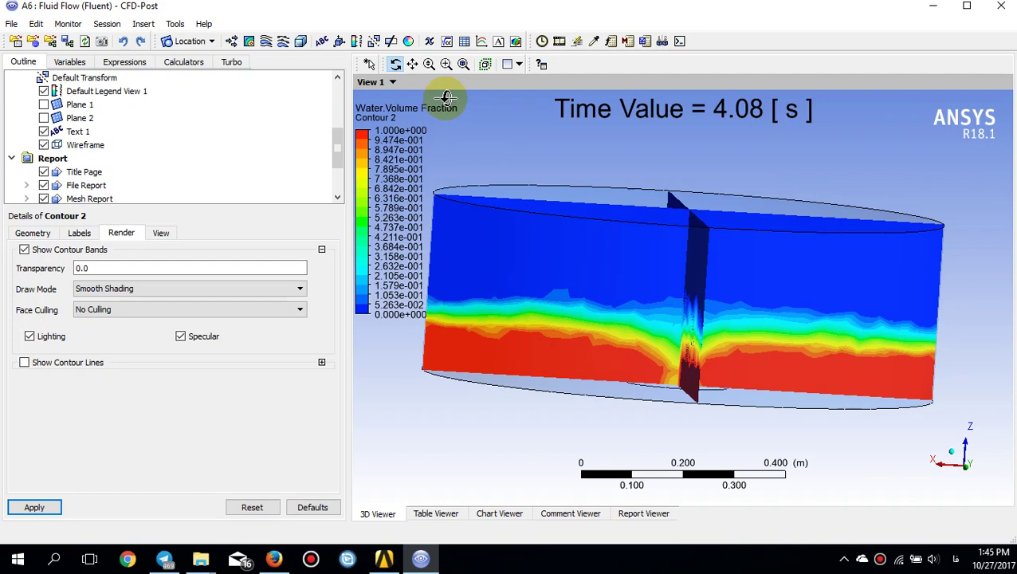
# Step: Review the loaded timesteps in the Timestep Selector down to the last step at 4.08 s
pyautogui.click(541, 41)
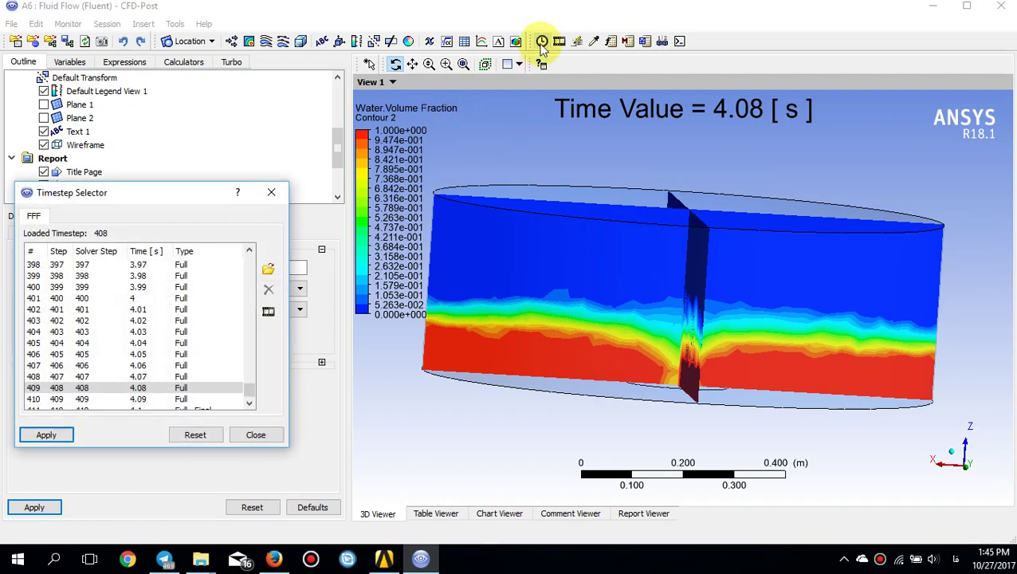
pyautogui.click(271, 192)
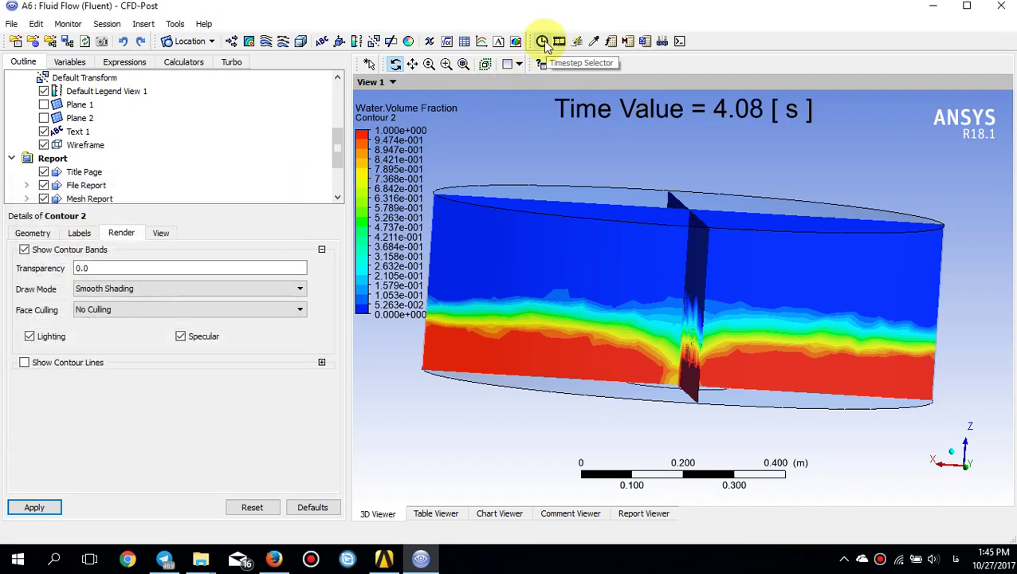
pyautogui.click(543, 42)
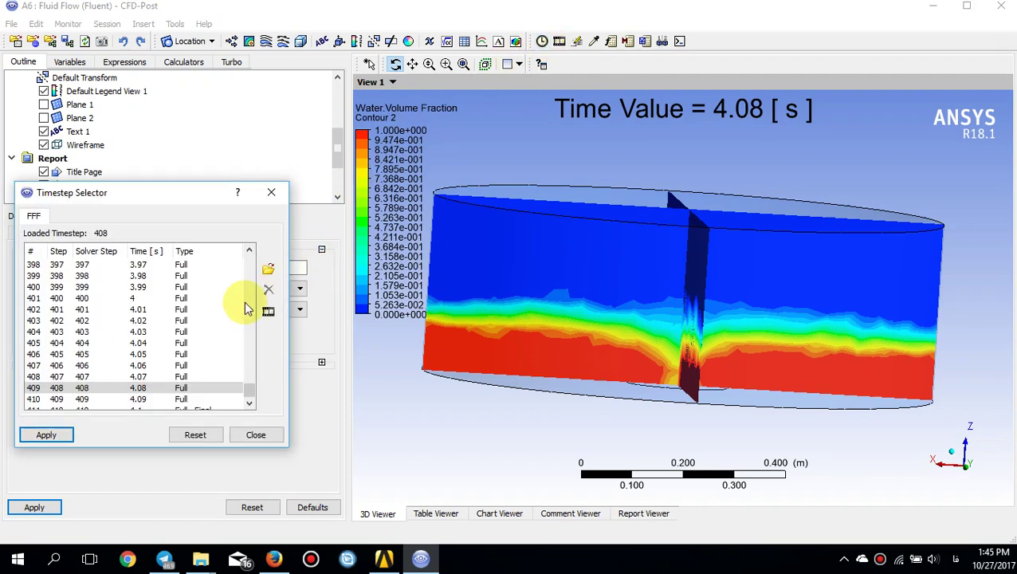
pyautogui.click(250, 401)
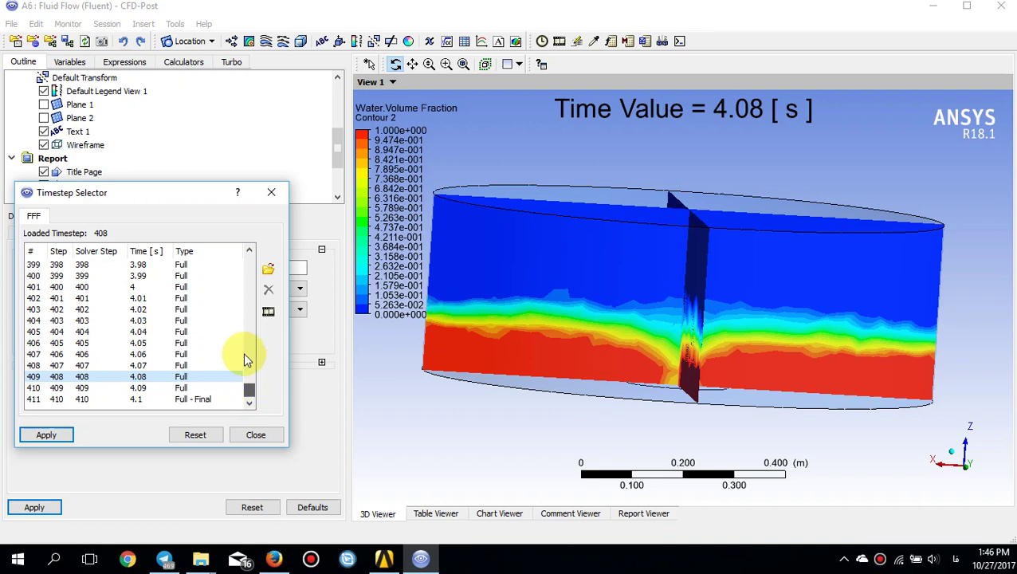
pyautogui.click(270, 192)
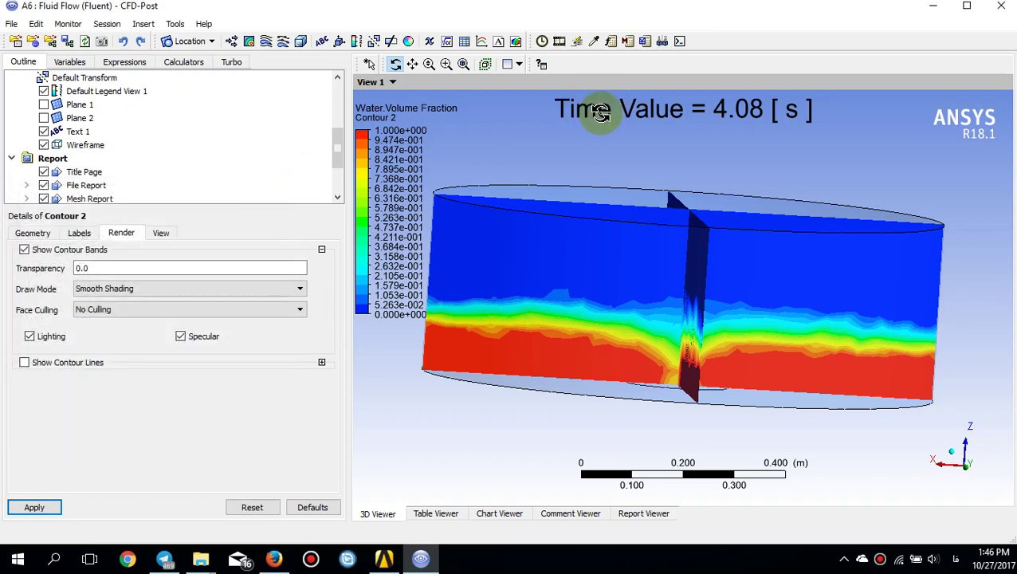
# Step: Add annotation Text 2 with an embedded auto annotation ('Expression = <aa>'), then show the timestep list
pyautogui.click(324, 43)
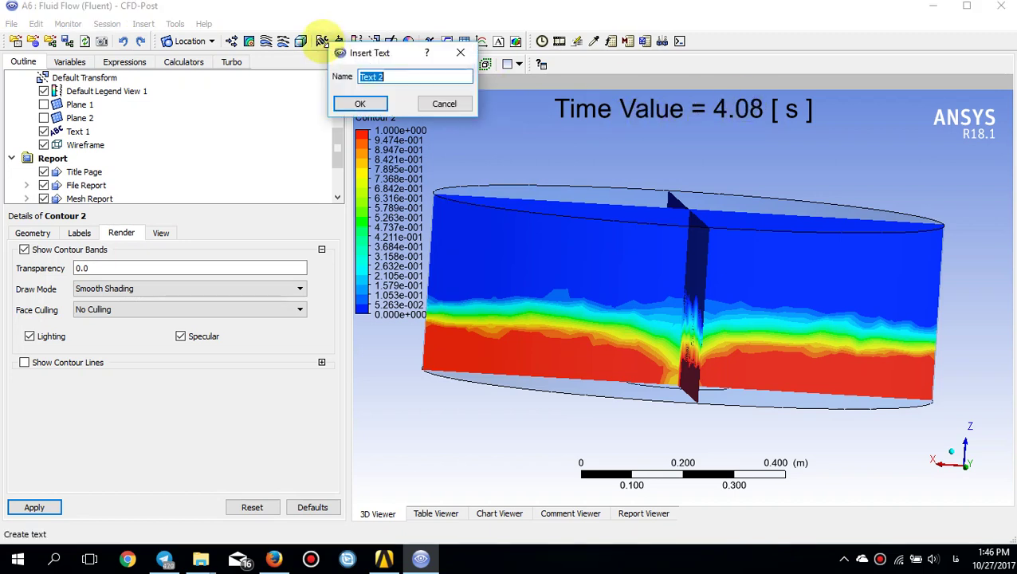
pyautogui.click(359, 104)
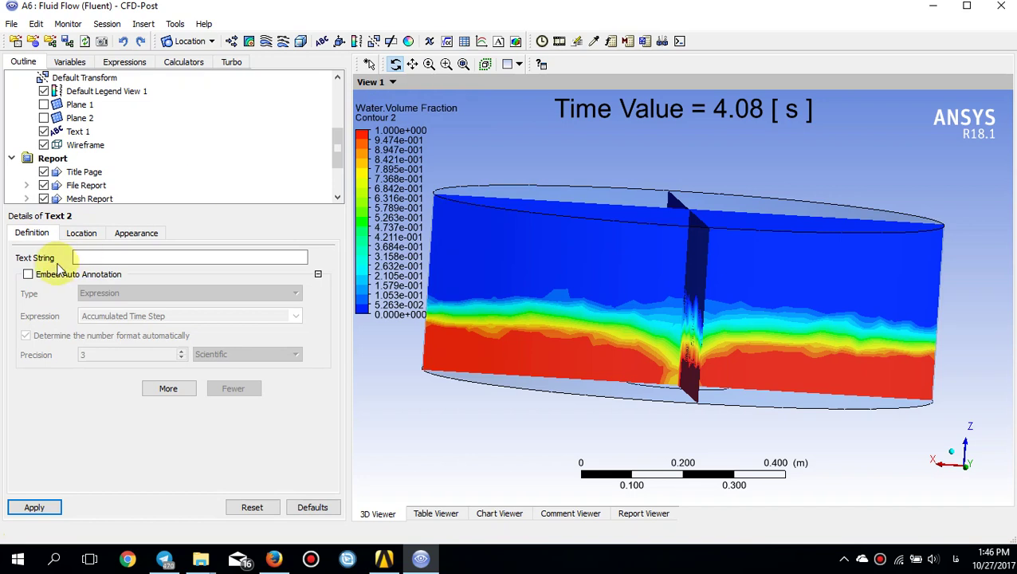
pyautogui.click(81, 259)
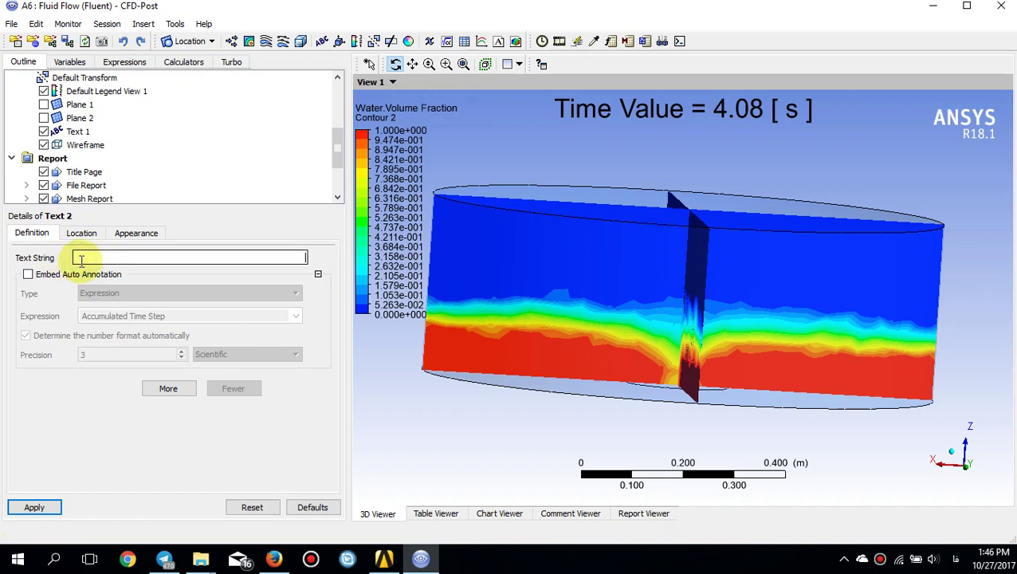
pyautogui.click(80, 275)
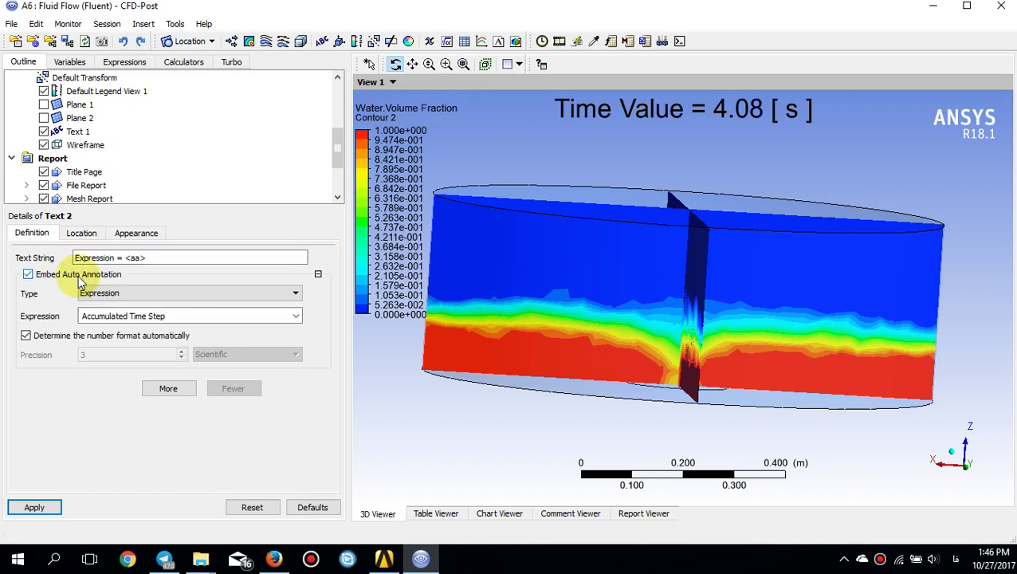
pyautogui.click(91, 293)
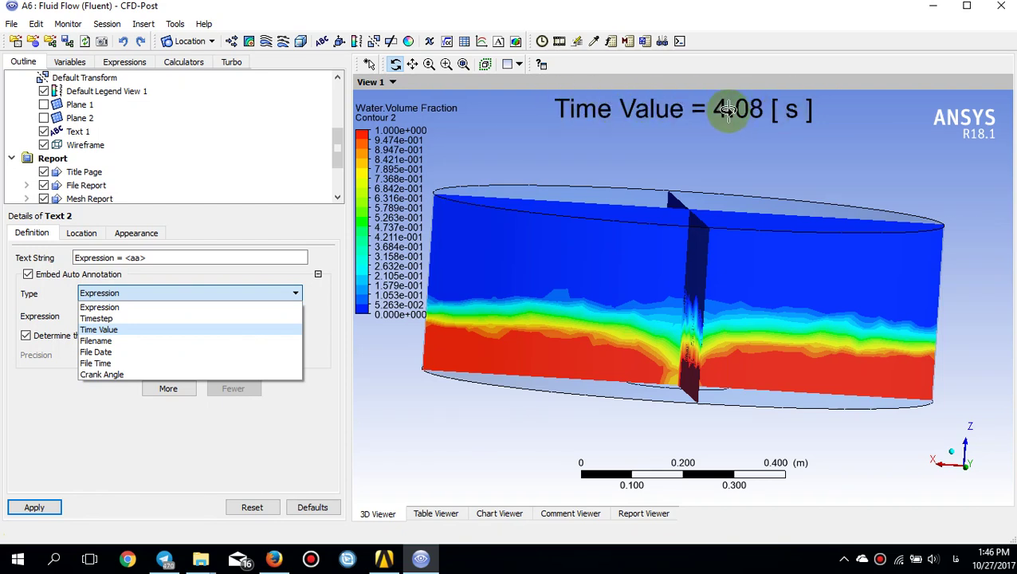
pyautogui.click(542, 42)
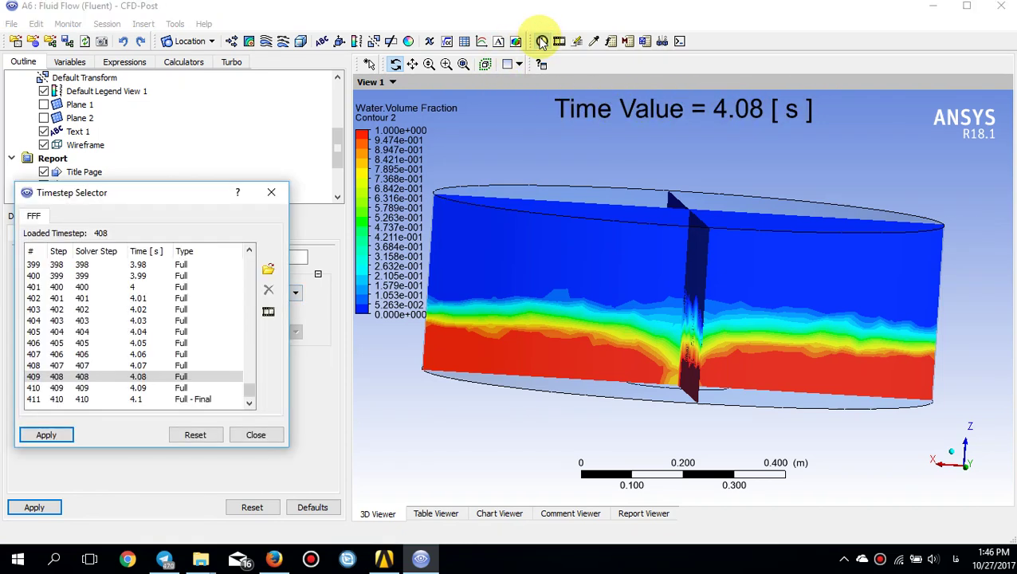
# Step: Set the timestep animation to save as an MPEG4 movie, FFF.mp4
pyautogui.click(269, 312)
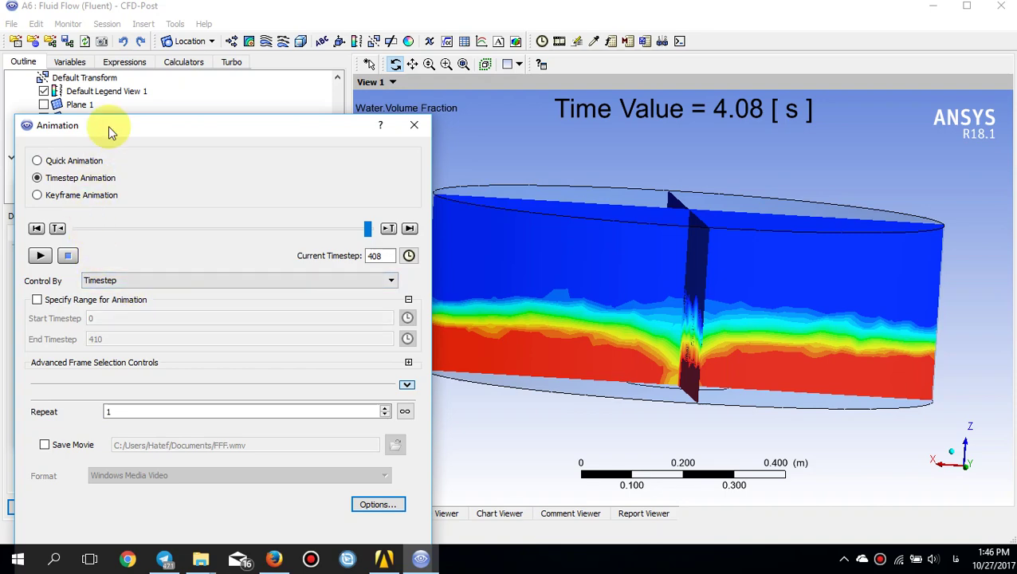
pyautogui.moveTo(109, 126); pyautogui.dragTo(196, 79)
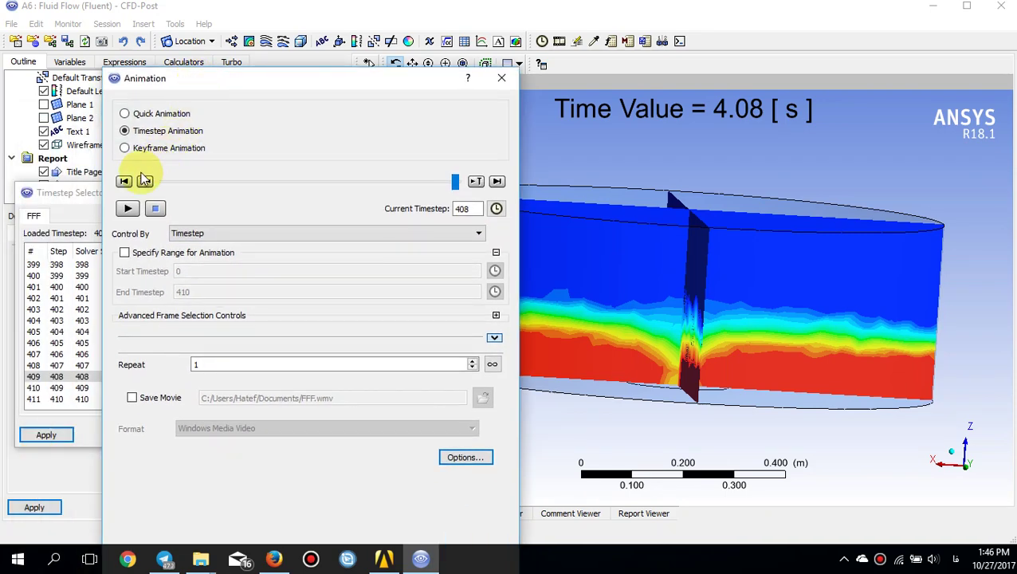
pyautogui.click(159, 406)
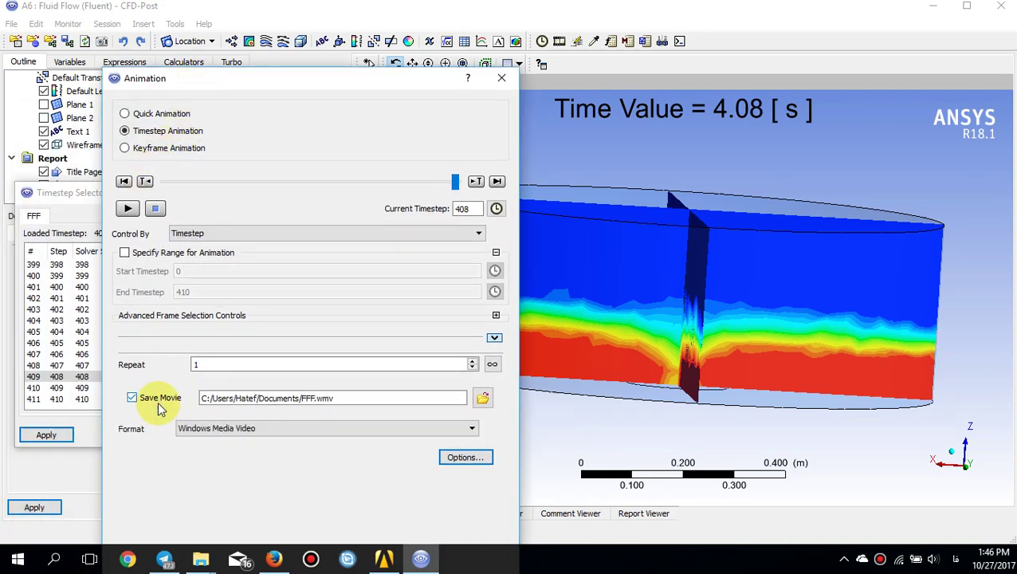
pyautogui.click(260, 430)
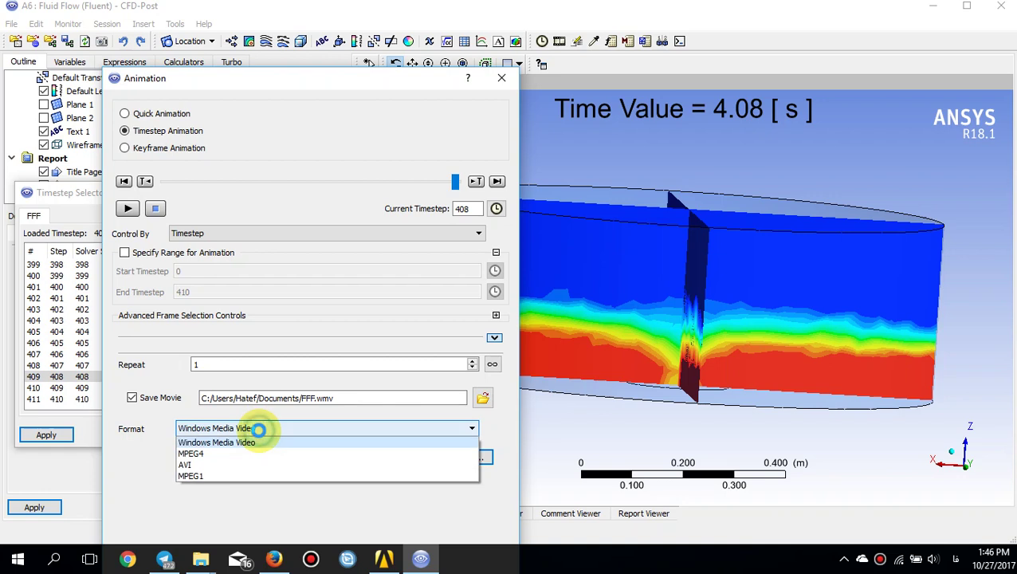
pyautogui.click(223, 453)
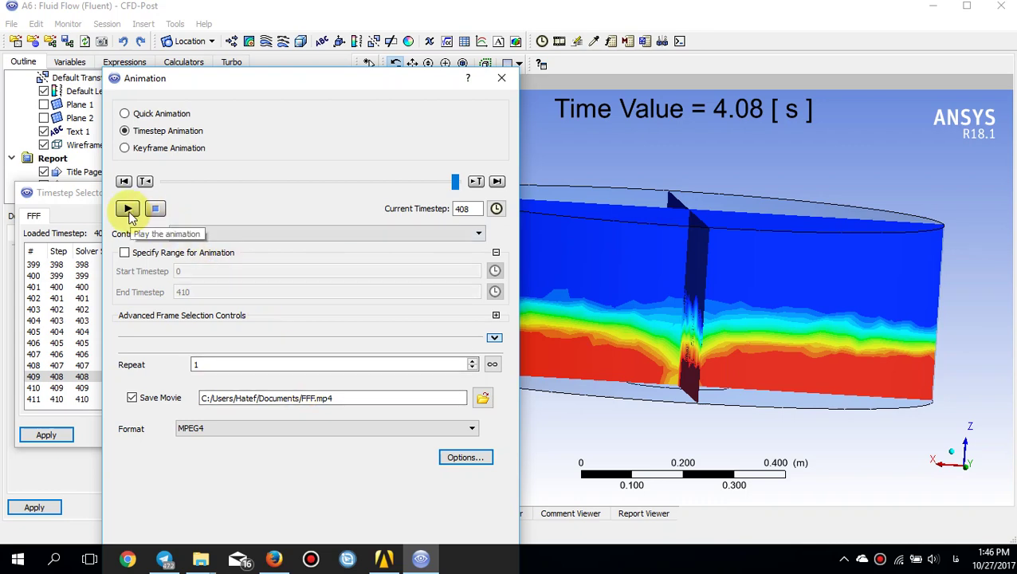
pyautogui.click(502, 77)
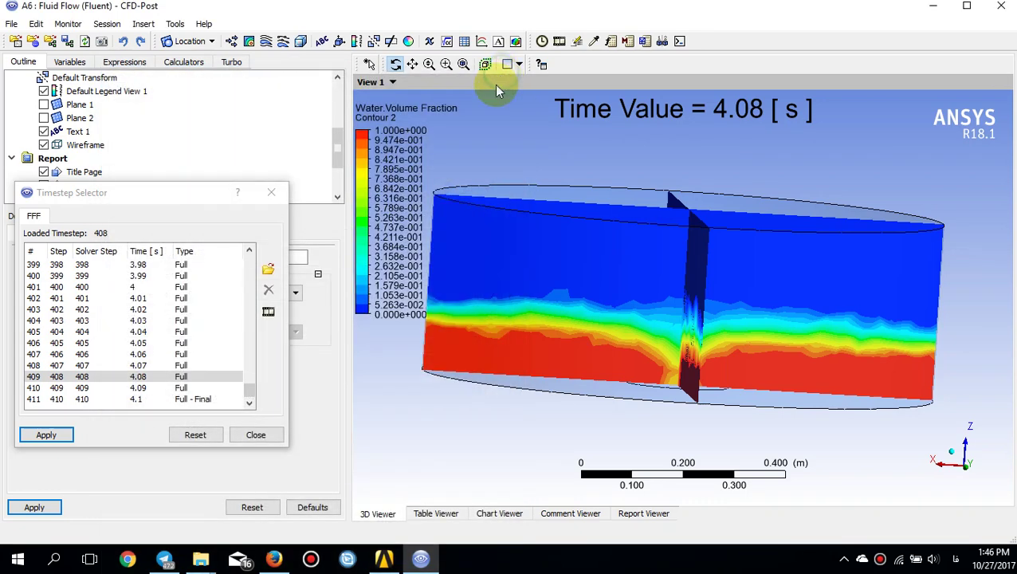
# Step: Open drain.mp4 from the Fluent Tutorial cases folder for playback
pyautogui.click(214, 557)
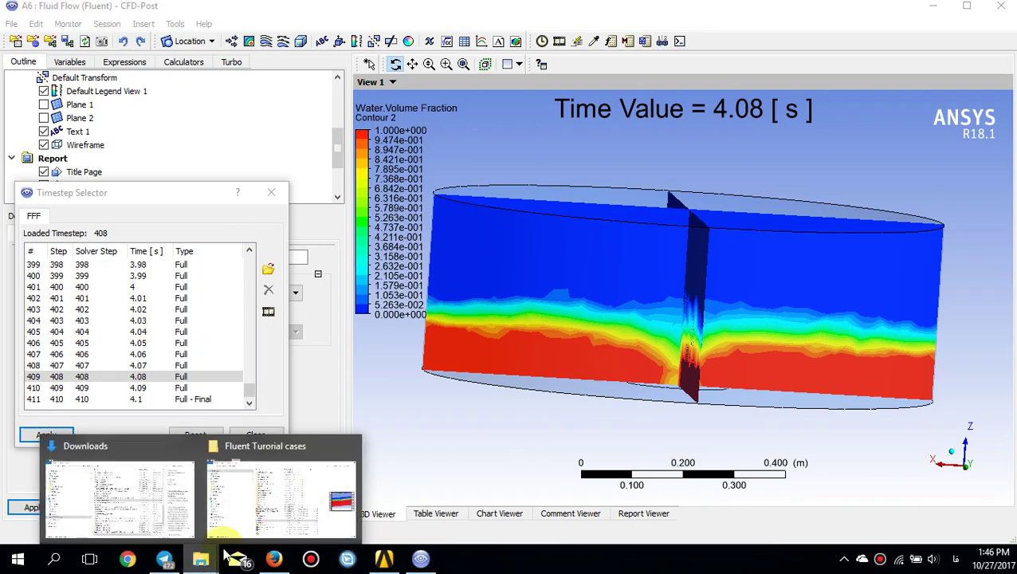
pyautogui.click(247, 522)
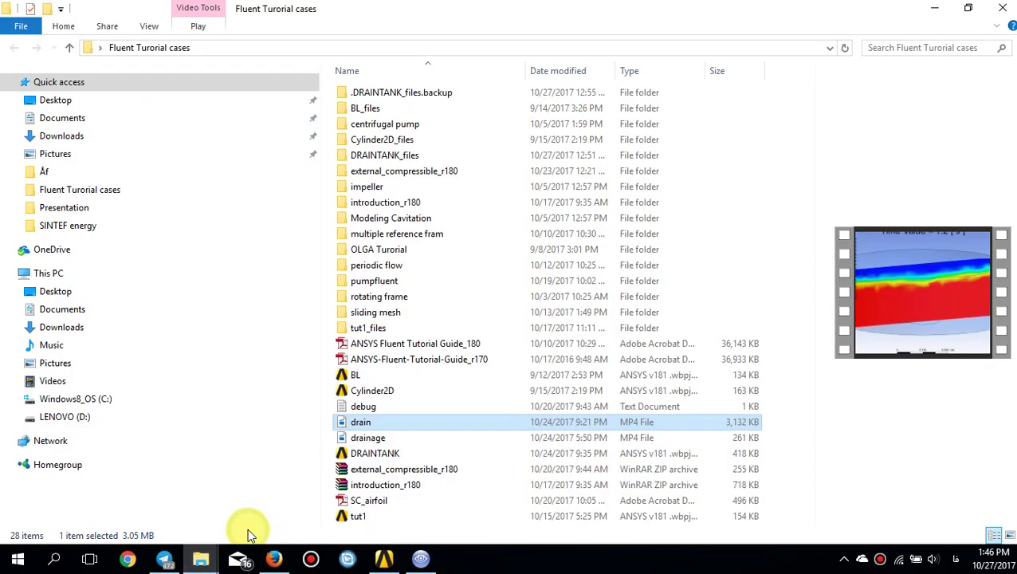
pyautogui.click(373, 438)
pyautogui.doubleClick(369, 423)
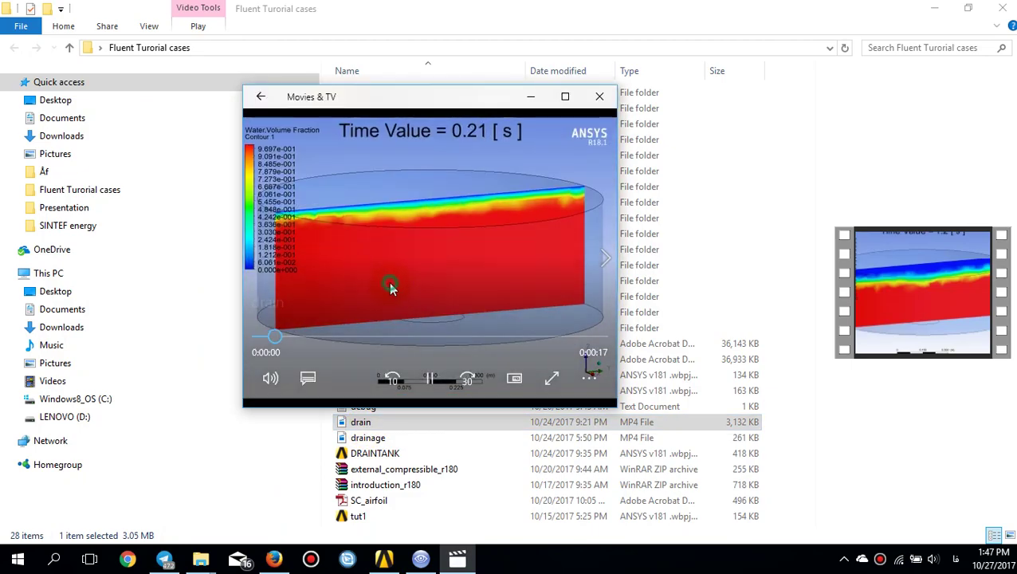
# Step: Watch the drain video full screen, pausing near 4.07 s, then return to the DRAINTANK Workbench project
pyautogui.doubleClick(390, 287)
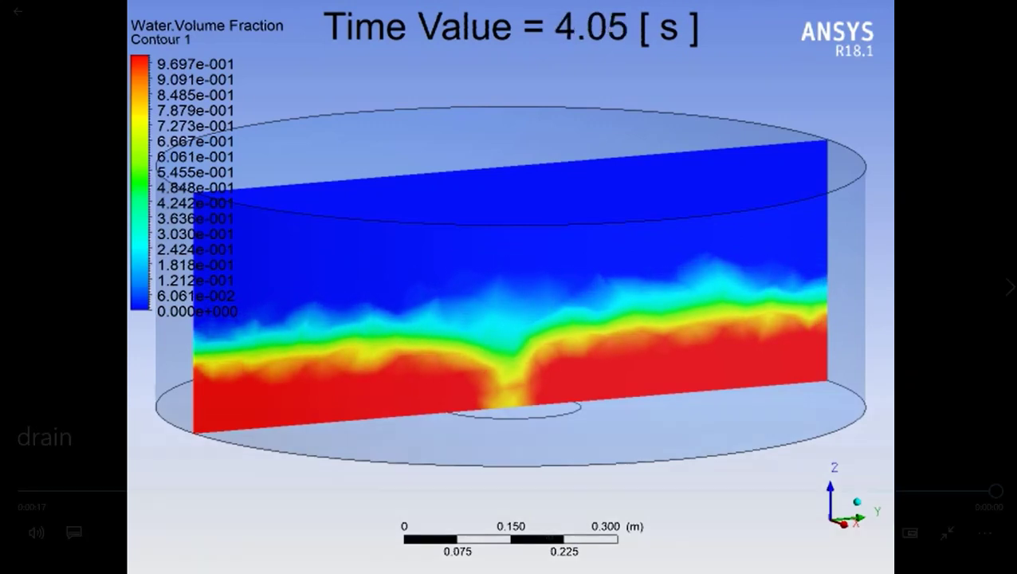
pyautogui.click(391, 287)
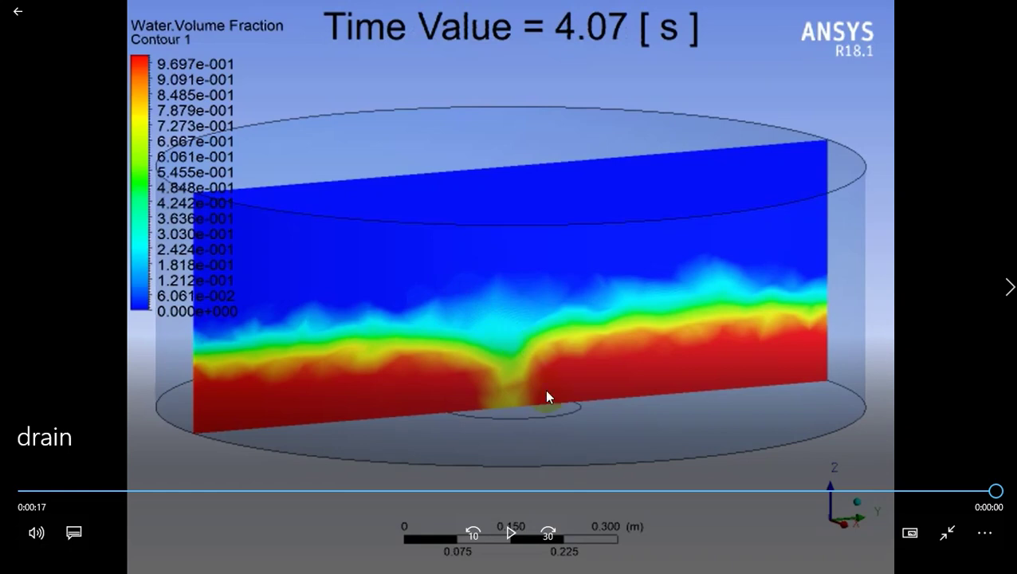
pyautogui.doubleClick(477, 283)
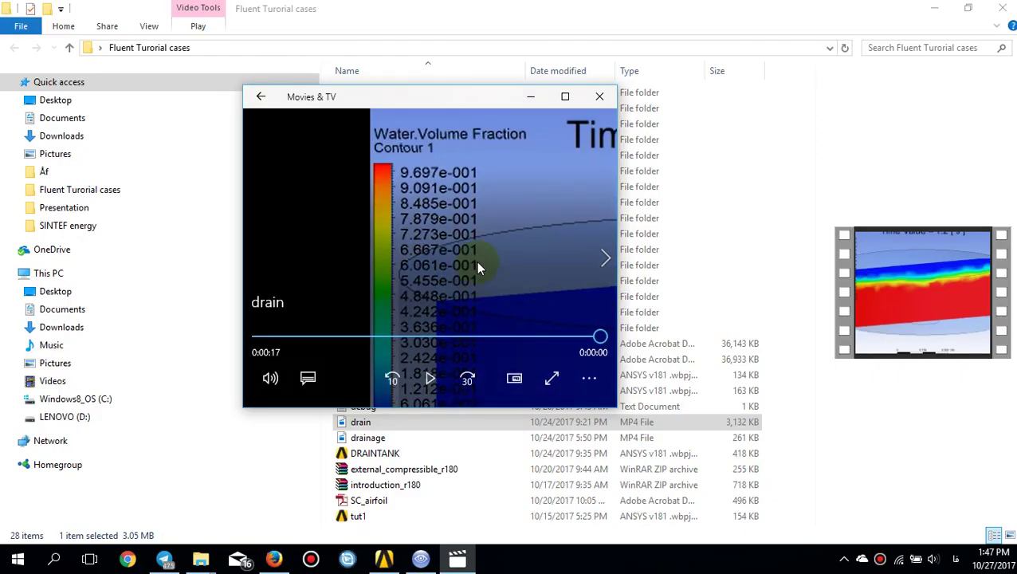
pyautogui.click(593, 104)
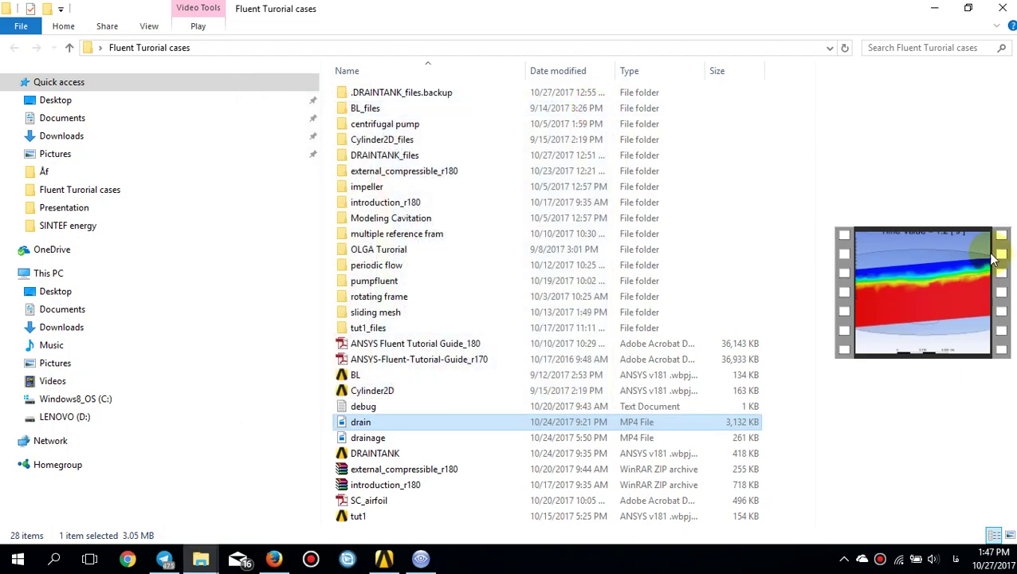
pyautogui.click(398, 563)
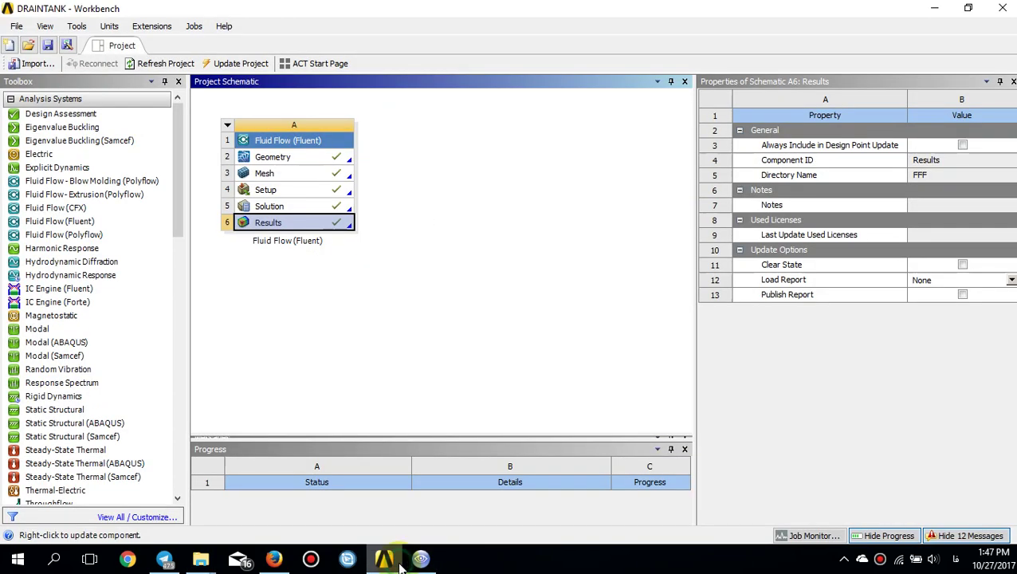
pyautogui.moveTo(411, 565)
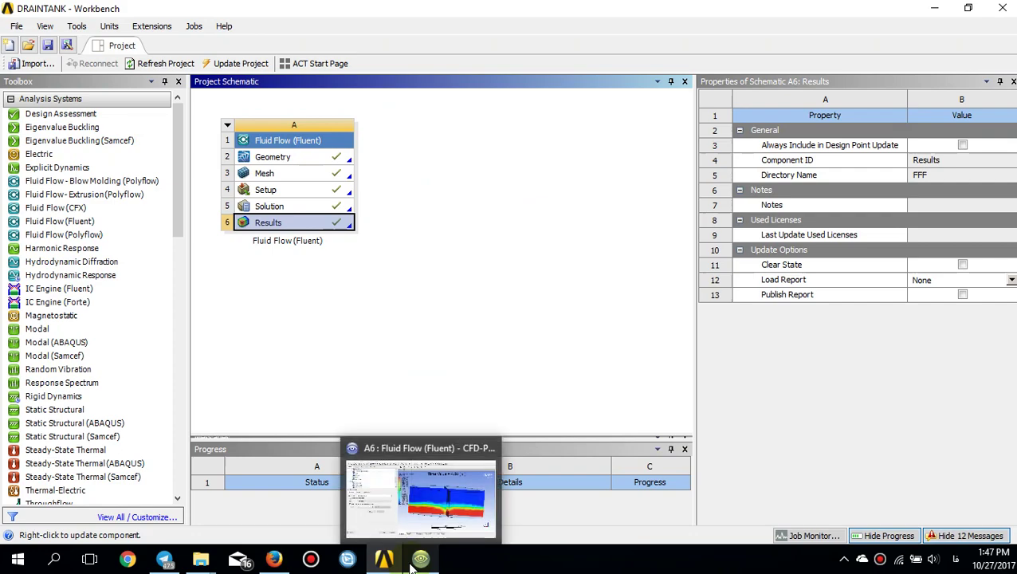